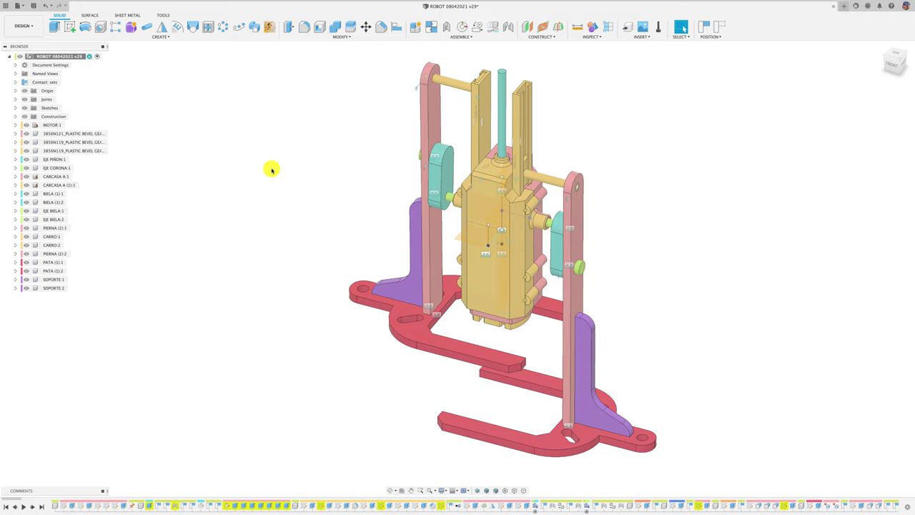
Create a new component named GEAR from the selected plastic bevel gears.
{"action": "left_click", "coordinate": [53, 134]}
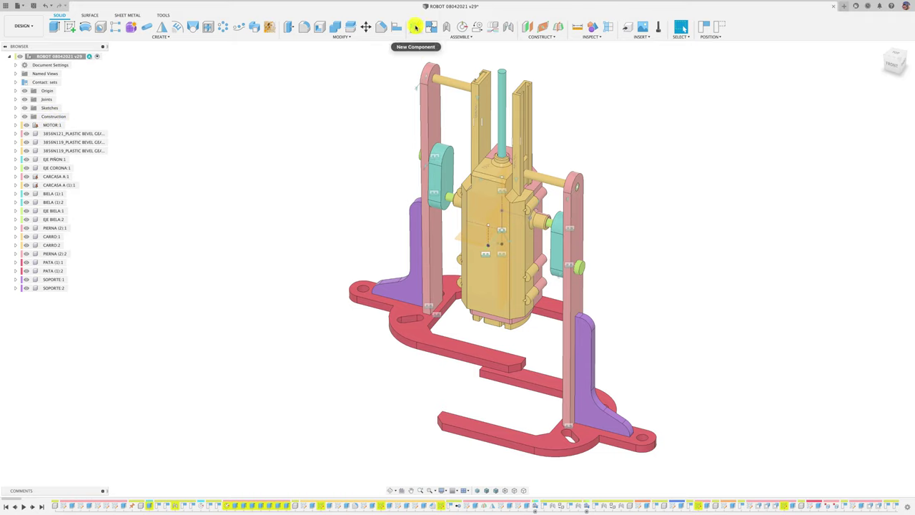
{"action": "left_click", "coordinate": [415, 27]}
{"action": "type", "text": "GEAR"}
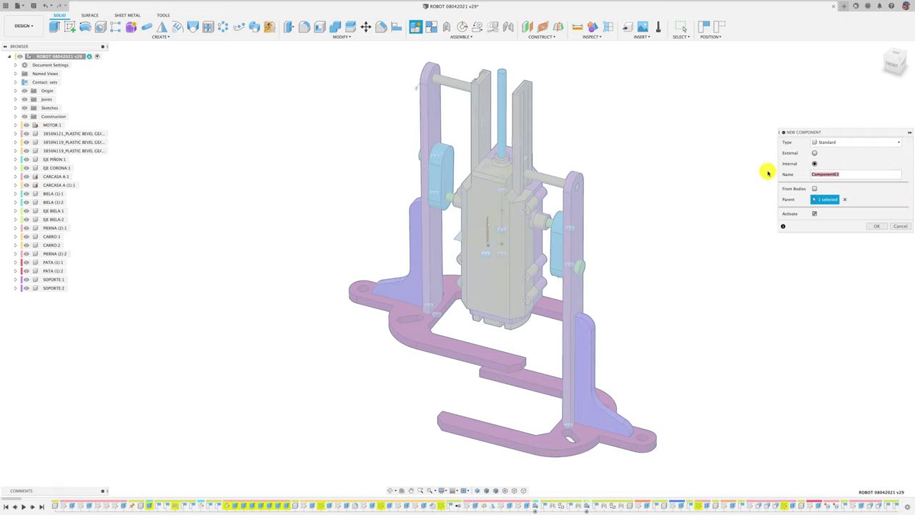
{"action": "left_click", "coordinate": [872, 227]}
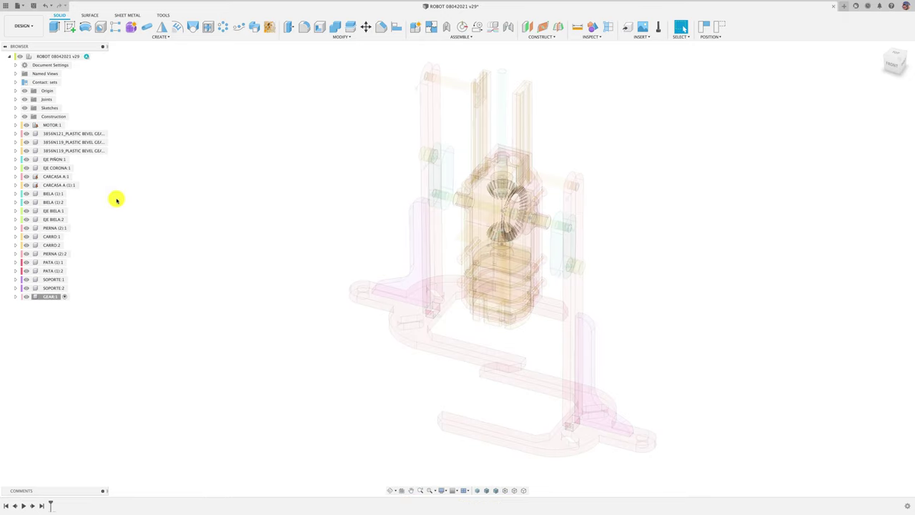
Drag all three bevel gears, including 3856N121, into GEAR:1 and collapse it.
{"action": "left_click", "coordinate": [91, 134]}
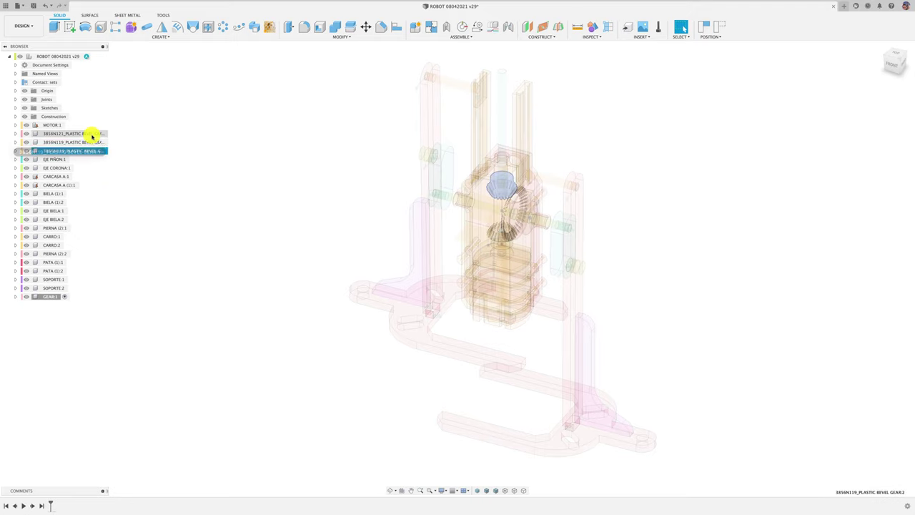
{"action": "left_click_drag", "start_coordinate": [90, 150], "coordinate": [47, 301]}
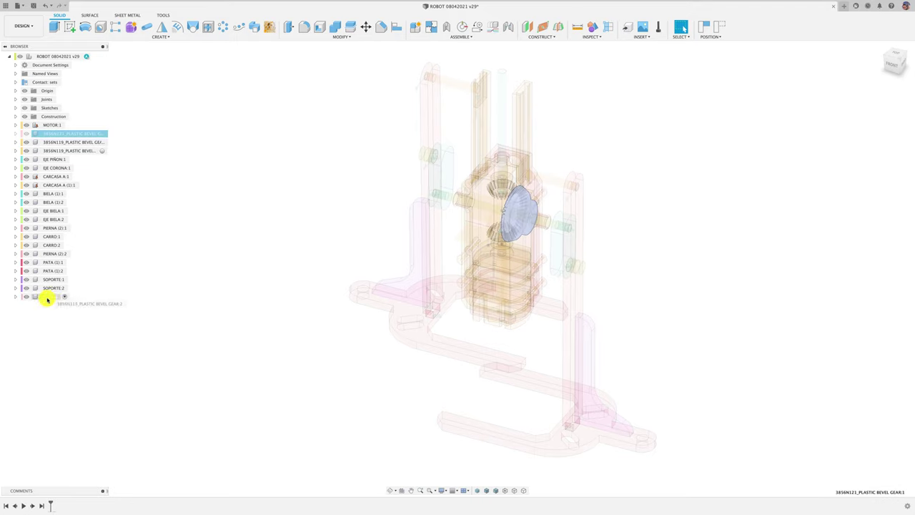
{"action": "left_click_drag", "start_coordinate": [48, 299], "coordinate": [50, 296]}
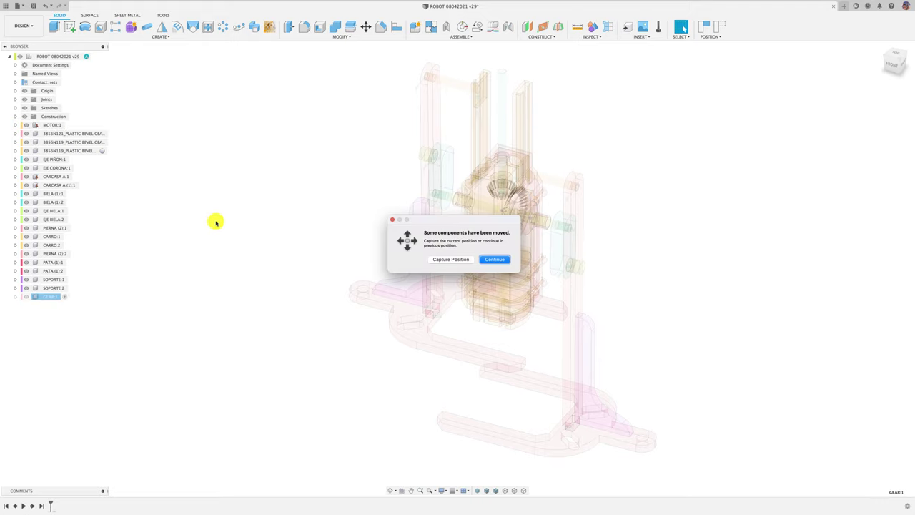
{"action": "left_click", "coordinate": [457, 261]}
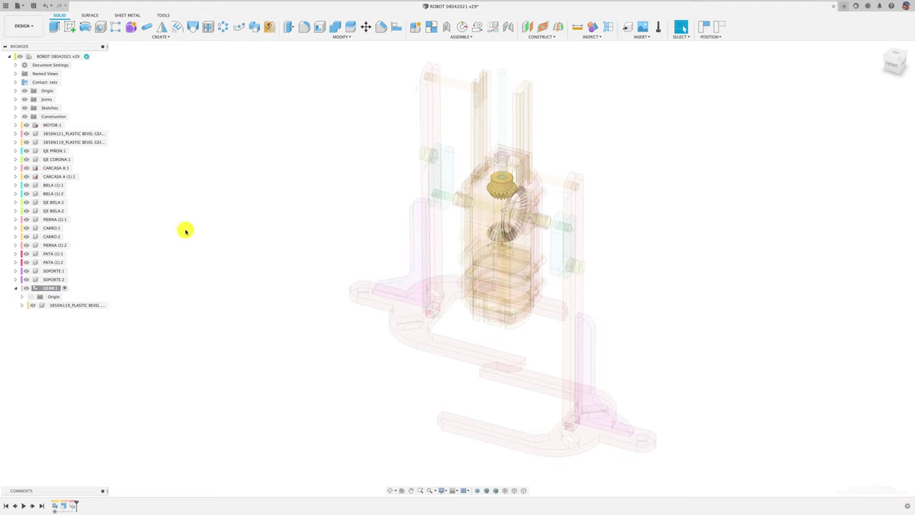
{"action": "left_click_drag", "start_coordinate": [81, 146], "coordinate": [52, 289]}
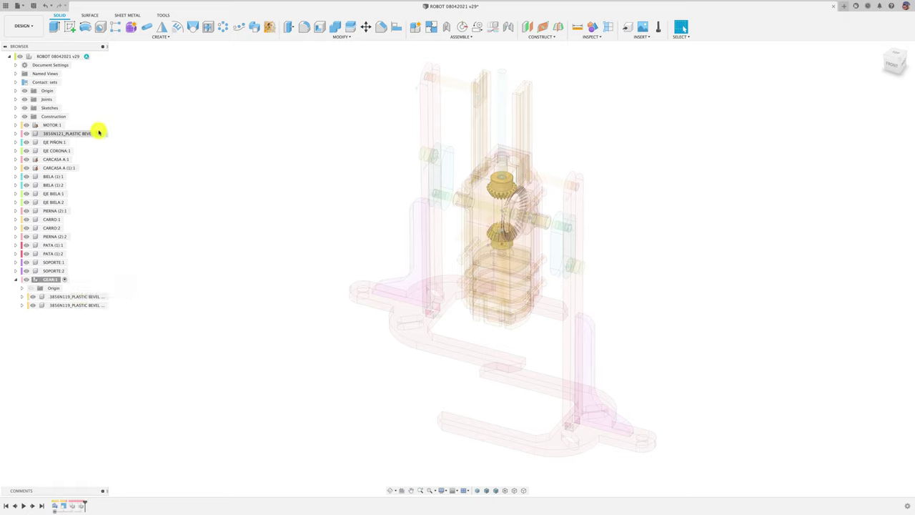
{"action": "mouse_move", "coordinate": [75, 133]}
{"action": "left_mouse_down"}
{"action": "mouse_move", "coordinate": [112, 296]}
{"action": "mouse_move", "coordinate": [82, 280]}
{"action": "left_mouse_up"}
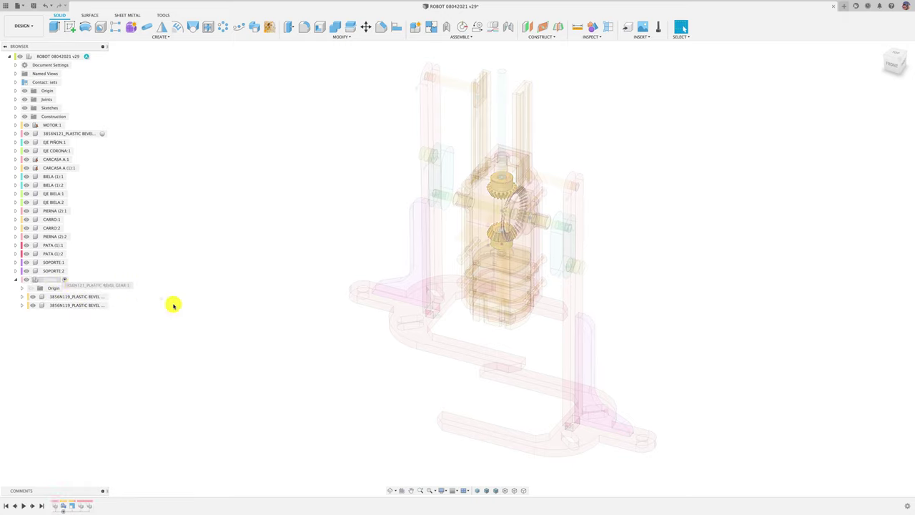
{"action": "left_click", "coordinate": [15, 272]}
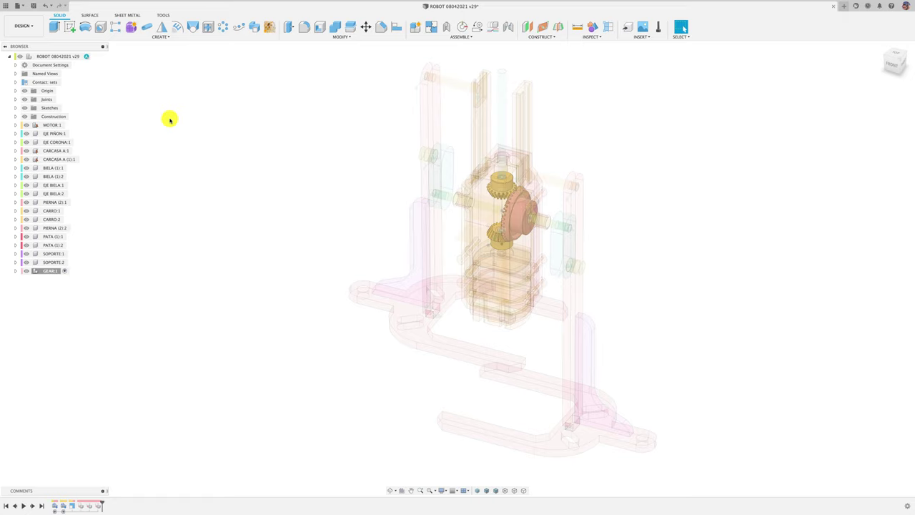
Create CARCASA holding CARCASA A:1 and CARCASA A (1):1, keeping the pink half visible.
{"action": "left_click", "coordinate": [89, 56]}
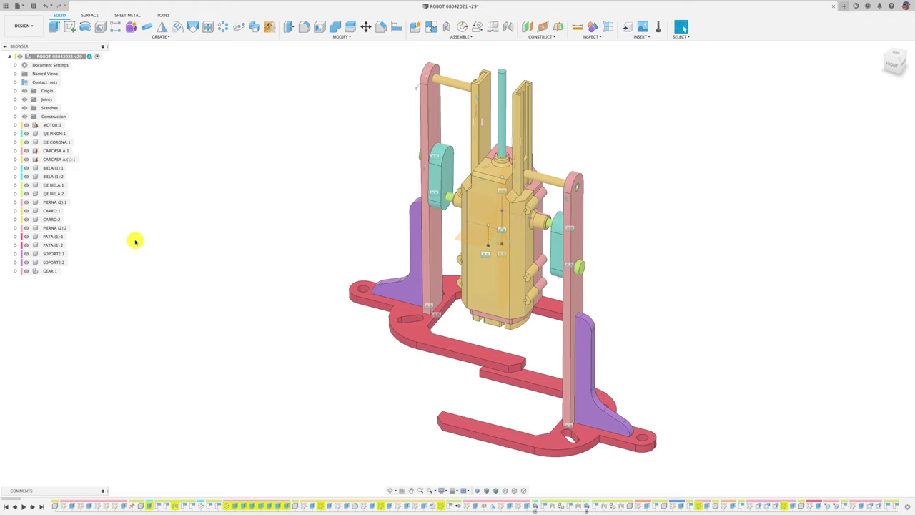
{"action": "left_click", "coordinate": [416, 27]}
{"action": "type", "text": "CARCASA"}
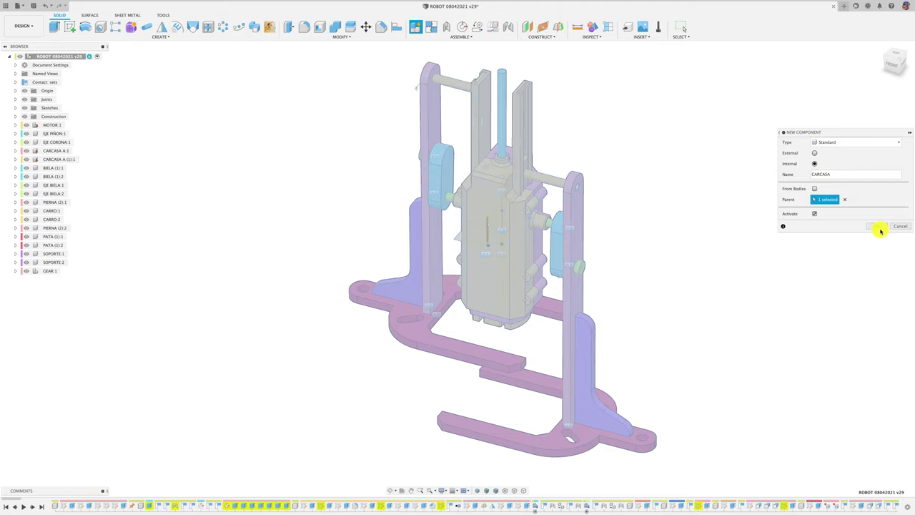
{"action": "left_click", "coordinate": [879, 227]}
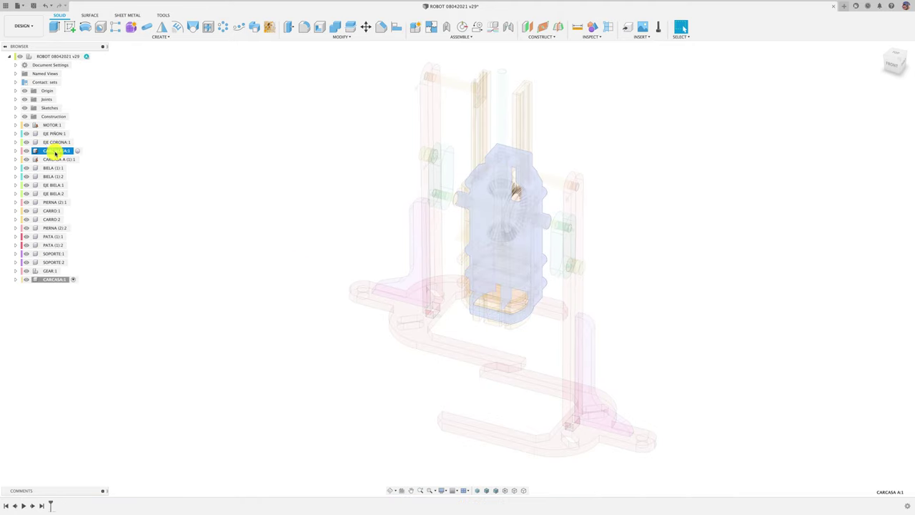
{"action": "left_click_drag", "start_coordinate": [65, 150], "coordinate": [55, 272]}
{"action": "left_click_drag", "start_coordinate": [63, 153], "coordinate": [65, 271]}
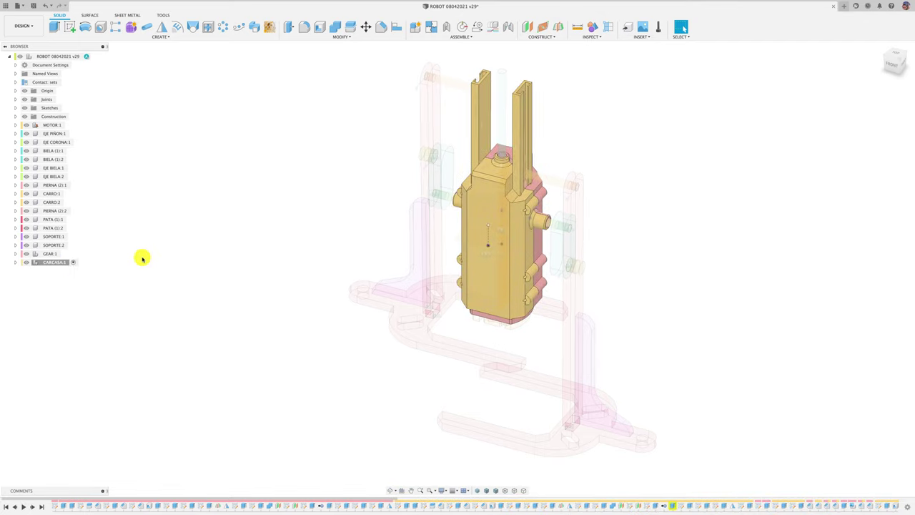
{"action": "left_click", "coordinate": [15, 262]}
{"action": "left_click", "coordinate": [30, 297]}
{"action": "left_click", "coordinate": [15, 262]}
{"action": "left_click", "coordinate": [414, 27]}
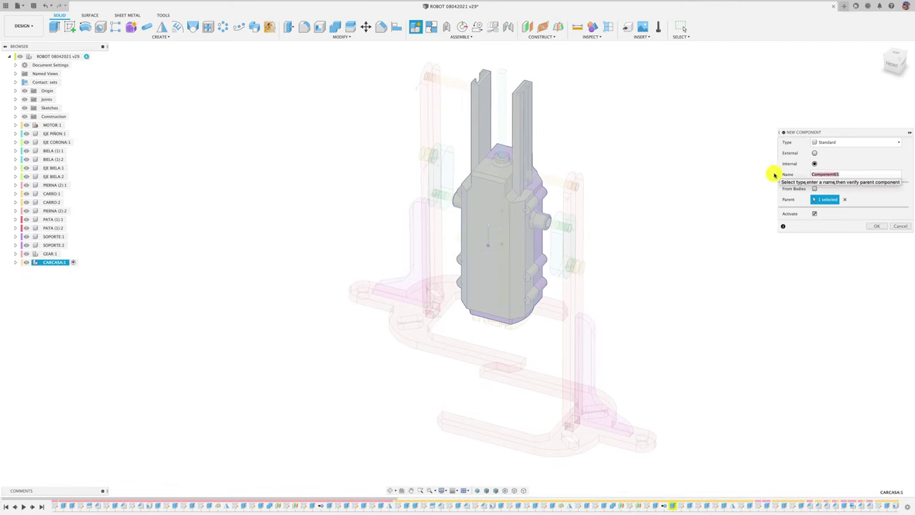
Create PIERNAS and move both PIERNA legs, PATA feet and CARRO carriages into it.
{"action": "left_click", "coordinate": [876, 226]}
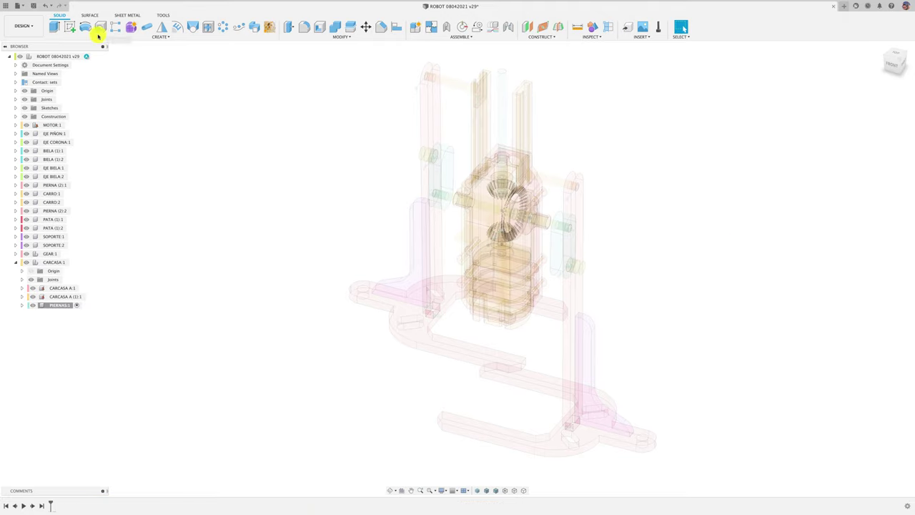
{"action": "left_click", "coordinate": [17, 261]}
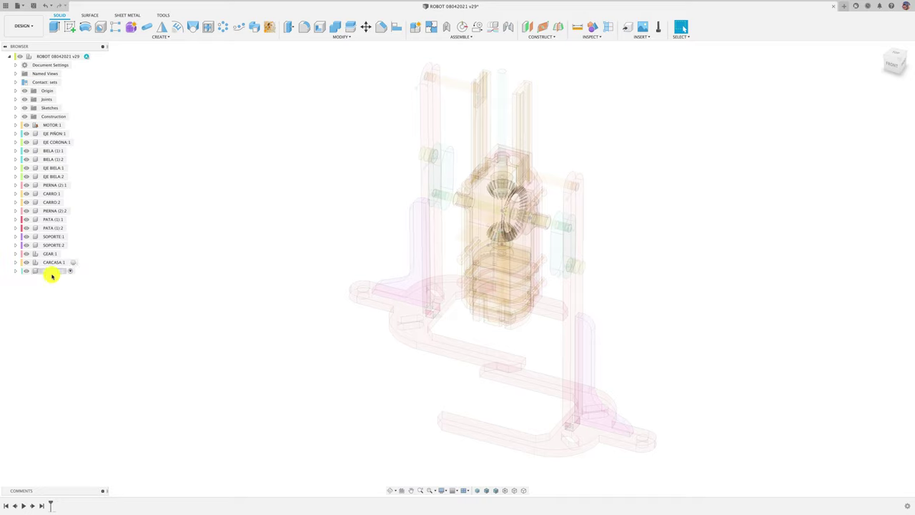
{"action": "left_click_drag", "start_coordinate": [51, 210], "coordinate": [55, 271]}
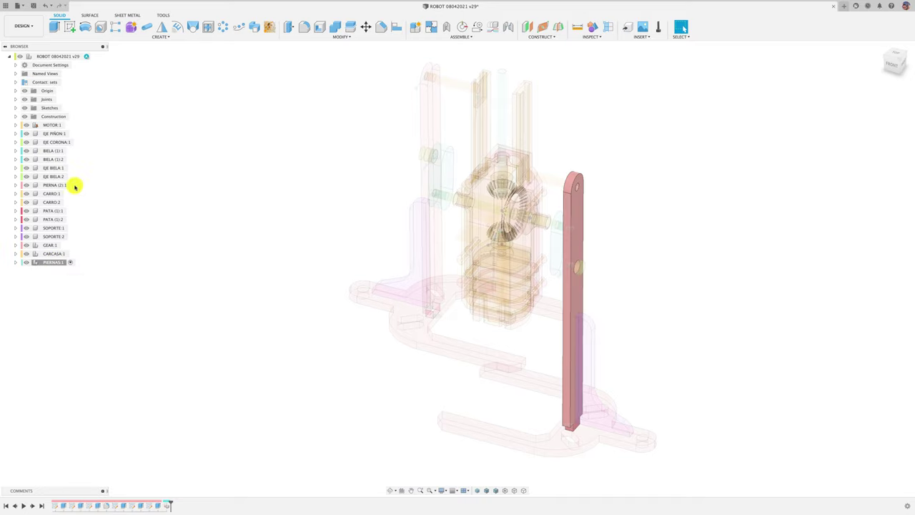
{"action": "left_click_drag", "start_coordinate": [74, 186], "coordinate": [56, 262]}
{"action": "left_click_drag", "start_coordinate": [79, 209], "coordinate": [55, 253]}
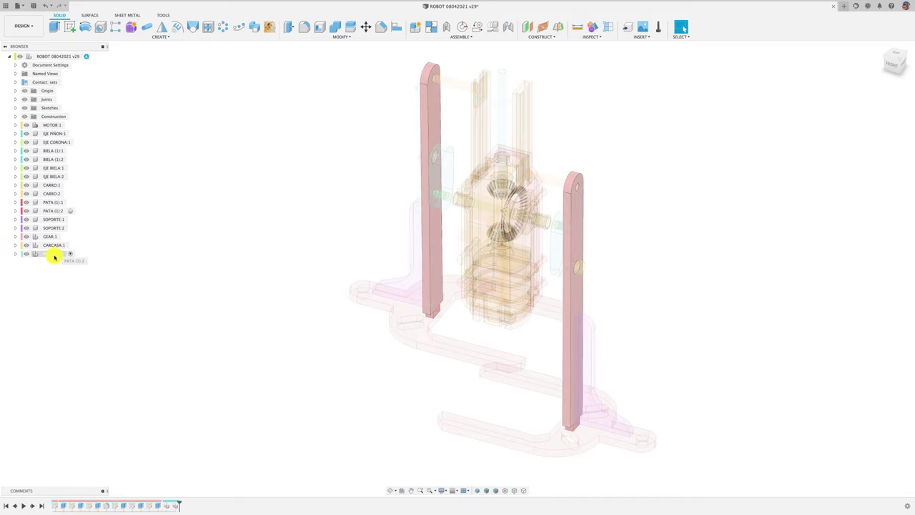
{"action": "left_click_drag", "start_coordinate": [51, 202], "coordinate": [100, 241]}
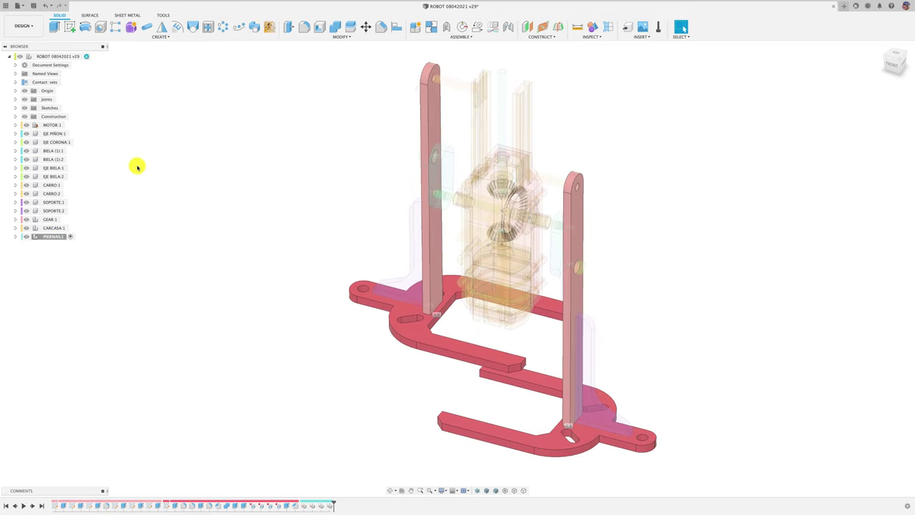
{"action": "left_click_drag", "start_coordinate": [51, 185], "coordinate": [54, 236]}
{"action": "left_click_drag", "start_coordinate": [51, 184], "coordinate": [61, 225]}
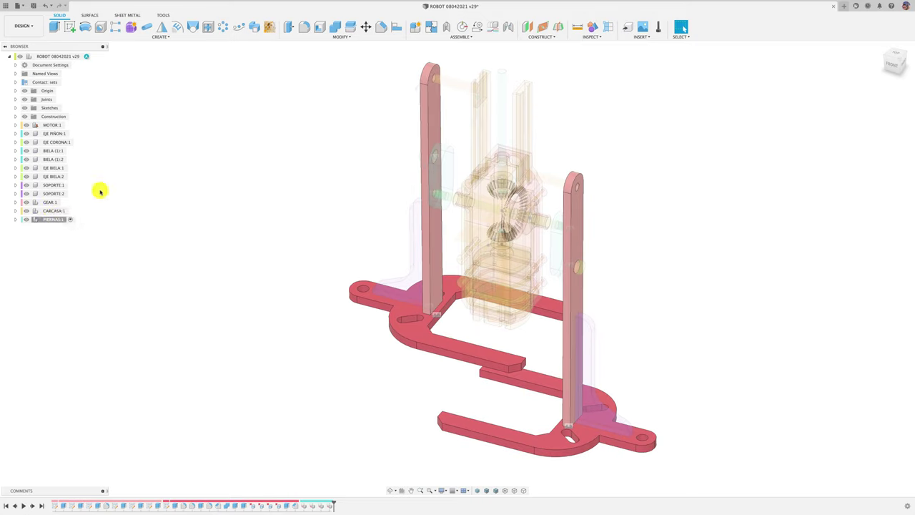
Move the axle pin, BIELA crank, linkage part and SOPORTE supports into PIERNAS, then reactivate the root.
{"action": "mouse_move", "coordinate": [57, 178]}
{"action": "left_mouse_down"}
{"action": "mouse_move", "coordinate": [62, 218]}
{"action": "mouse_move", "coordinate": [58, 202]}
{"action": "left_mouse_up"}
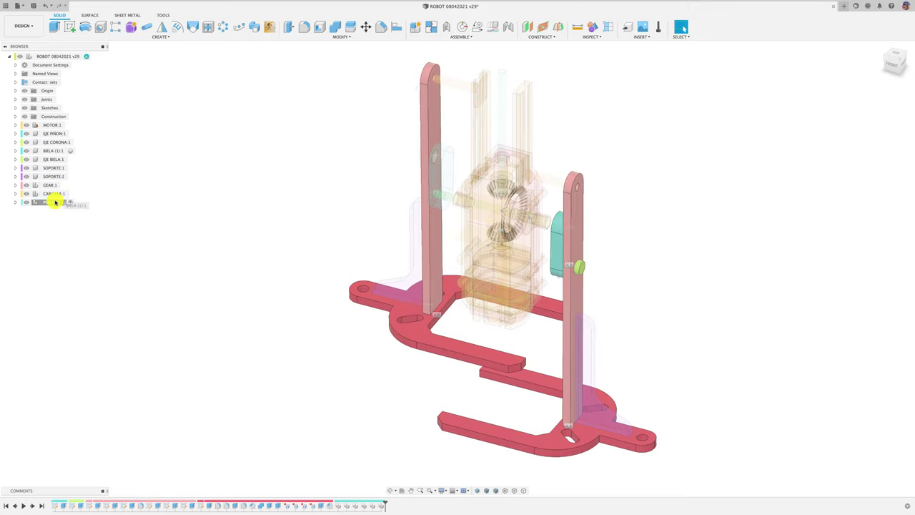
{"action": "left_click_drag", "start_coordinate": [52, 155], "coordinate": [62, 194]}
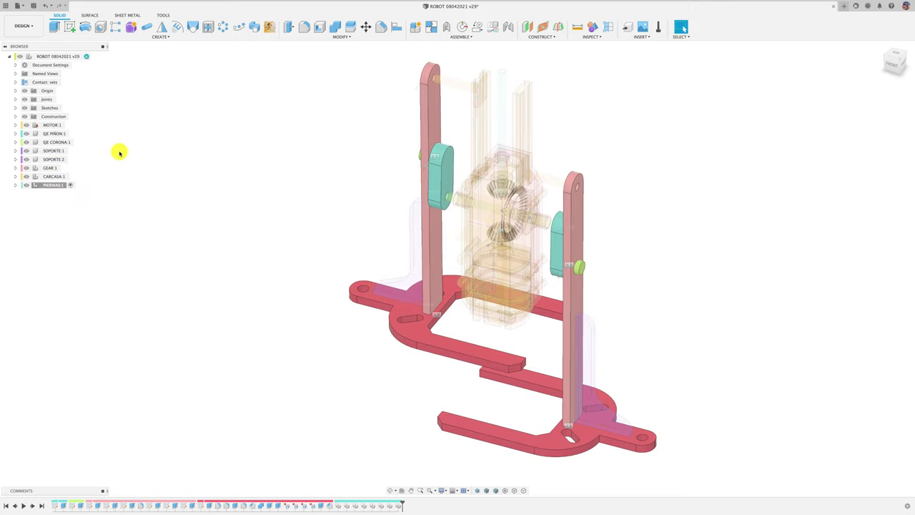
{"action": "mouse_move", "coordinate": [62, 143]}
{"action": "left_mouse_down"}
{"action": "mouse_move", "coordinate": [52, 178]}
{"action": "mouse_move", "coordinate": [57, 159]}
{"action": "left_mouse_up"}
{"action": "left_click_drag", "start_coordinate": [74, 125], "coordinate": [59, 150]}
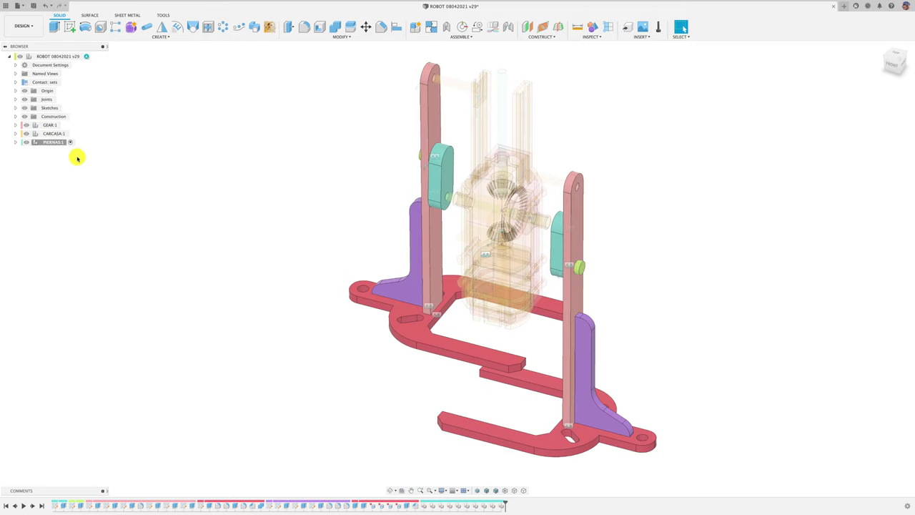
{"action": "left_click", "coordinate": [16, 142]}
{"action": "left_click", "coordinate": [16, 143]}
{"action": "left_click", "coordinate": [86, 56]}
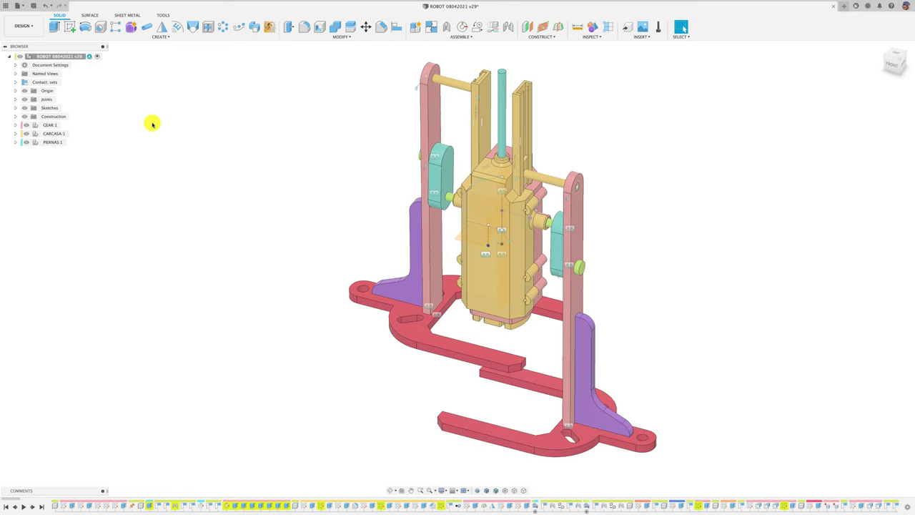
Pick the right horizontal pin from a frontal view, revealing its parent CARCASA:1.
{"action": "mouse_move", "coordinate": [151, 122]}
{"action": "middle_mouse_down", "text": "shift"}
{"action": "mouse_move", "coordinate": [492, 181]}
{"action": "mouse_move", "coordinate": [460, 184]}
{"action": "mouse_move", "coordinate": [465, 198]}
{"action": "mouse_move", "coordinate": [450, 188]}
{"action": "middle_mouse_up", "text": "shift"}
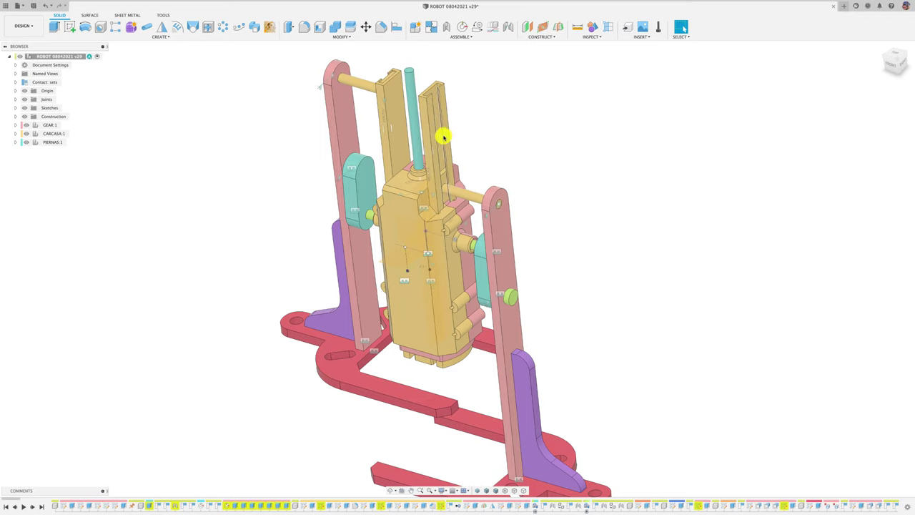
{"action": "mouse_move", "coordinate": [443, 136]}
{"action": "middle_mouse_down", "text": "shift"}
{"action": "mouse_move", "coordinate": [445, 107]}
{"action": "mouse_move", "coordinate": [445, 188]}
{"action": "mouse_move", "coordinate": [478, 207]}
{"action": "mouse_move", "coordinate": [480, 156]}
{"action": "middle_mouse_up", "text": "shift"}
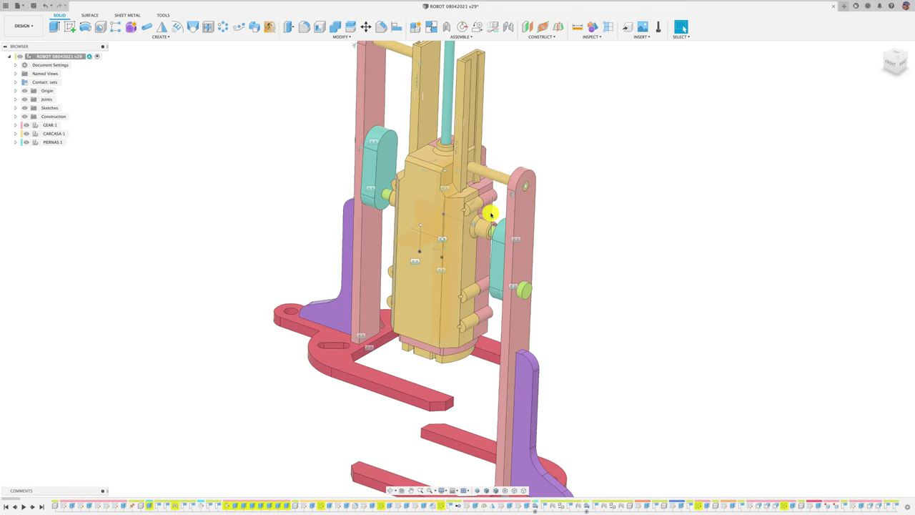
{"action": "mouse_move", "coordinate": [463, 248]}
{"action": "middle_mouse_down", "text": "shift"}
{"action": "mouse_move", "coordinate": [485, 246]}
{"action": "mouse_move", "coordinate": [501, 198]}
{"action": "middle_mouse_up", "text": "shift"}
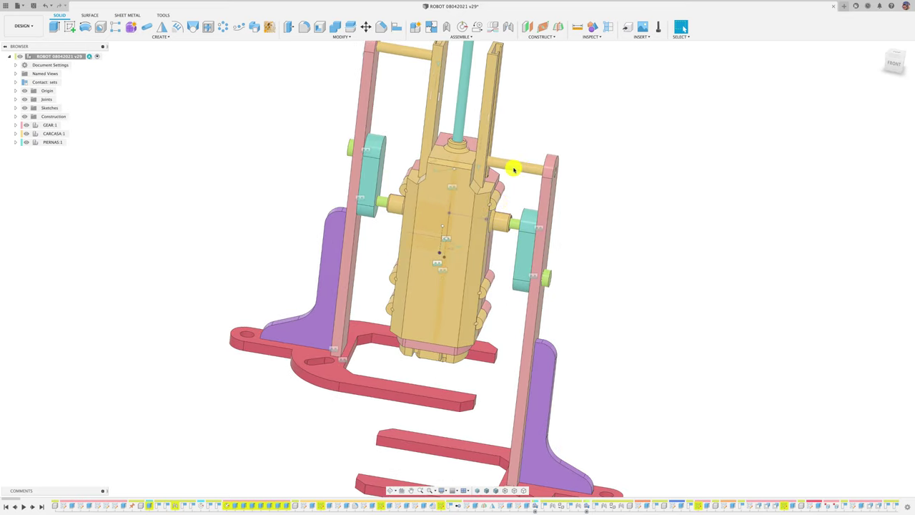
{"action": "mouse_move", "coordinate": [529, 157]}
{"action": "middle_mouse_down", "text": "shift"}
{"action": "mouse_move", "coordinate": [521, 168]}
{"action": "mouse_move", "coordinate": [596, 176]}
{"action": "middle_mouse_up", "text": "shift"}
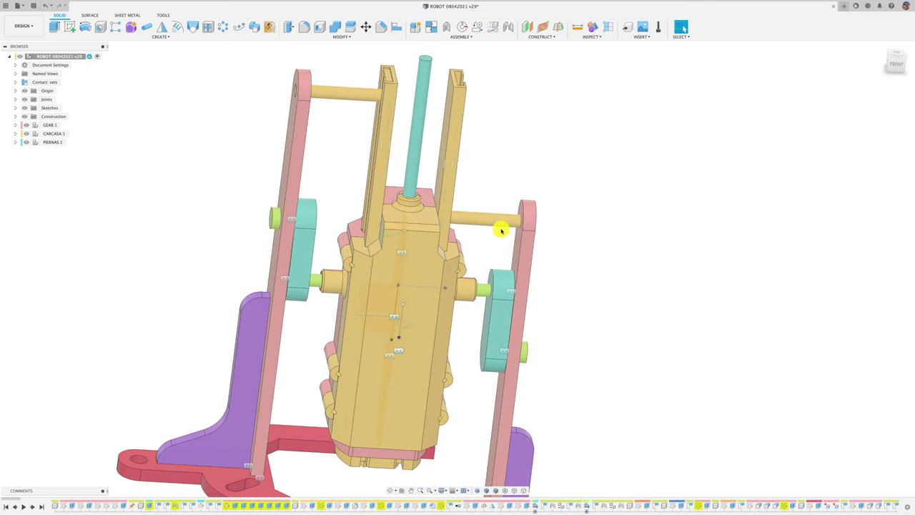
{"action": "mouse_move", "coordinate": [501, 231]}
{"action": "middle_mouse_down", "text": "shift"}
{"action": "mouse_move", "coordinate": [485, 204]}
{"action": "mouse_move", "coordinate": [476, 219]}
{"action": "mouse_move", "coordinate": [498, 234]}
{"action": "mouse_move", "coordinate": [491, 212]}
{"action": "mouse_move", "coordinate": [505, 211]}
{"action": "mouse_move", "coordinate": [585, 237]}
{"action": "mouse_move", "coordinate": [558, 200]}
{"action": "middle_mouse_up", "text": "shift"}
{"action": "left_click", "coordinate": [502, 229]}
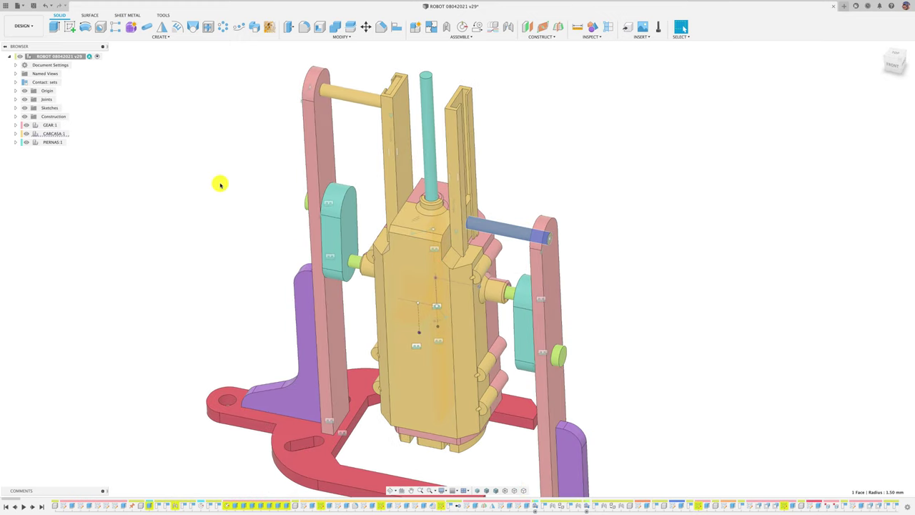
{"action": "left_click", "coordinate": [163, 160]}
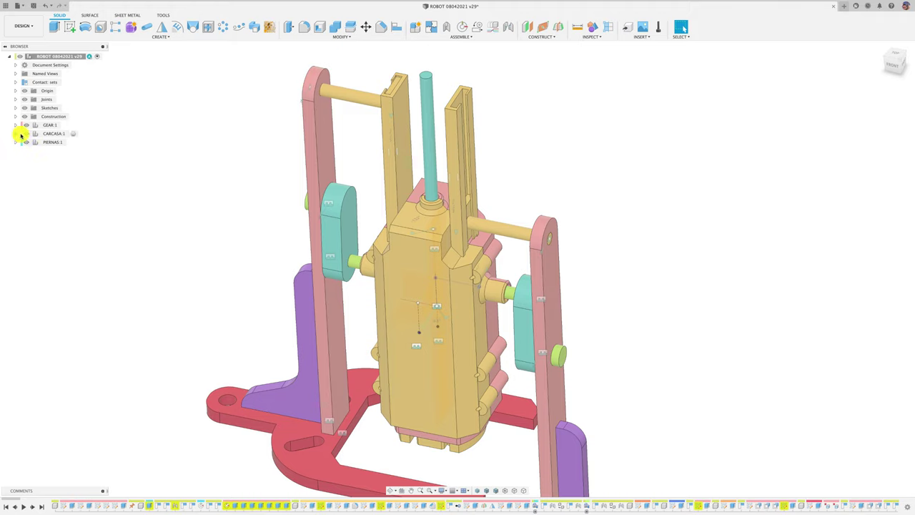
{"action": "left_click", "coordinate": [496, 225]}
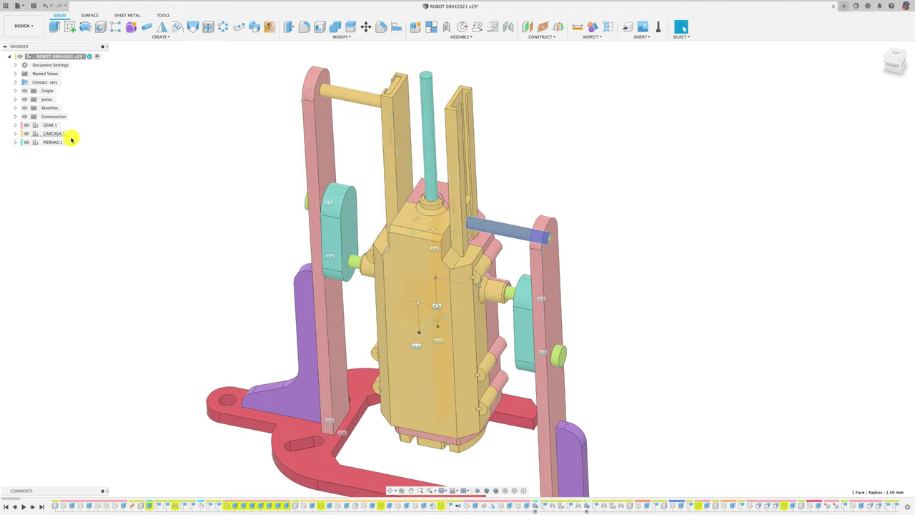
{"action": "left_click", "coordinate": [16, 134]}
Activate CARRO:2 and add a construction plane offset -11 mm from the pin's end face.
{"action": "left_click", "coordinate": [57, 177]}
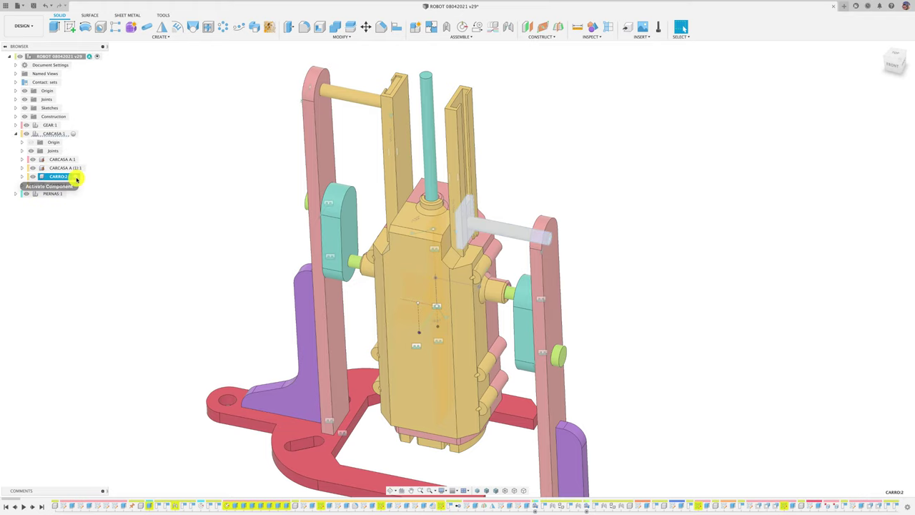
{"action": "left_click", "coordinate": [75, 176]}
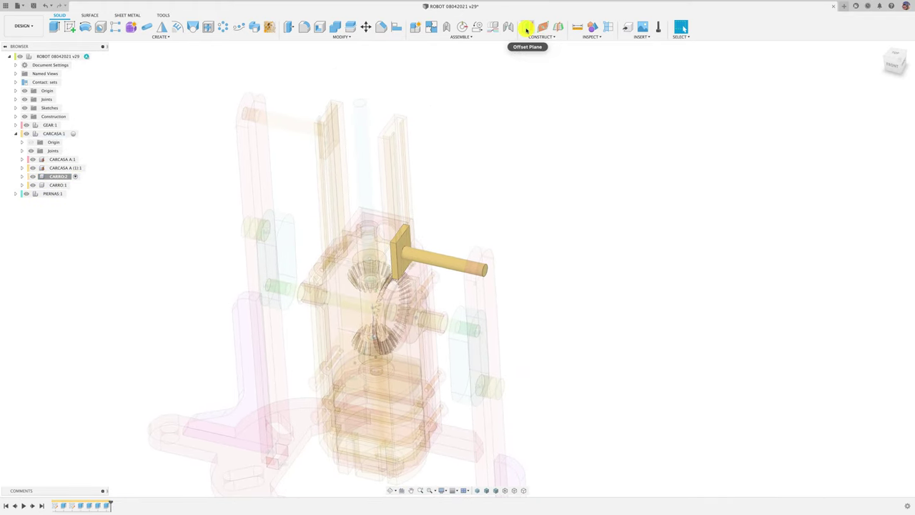
{"action": "left_click", "coordinate": [527, 29]}
{"action": "left_click", "coordinate": [487, 272]}
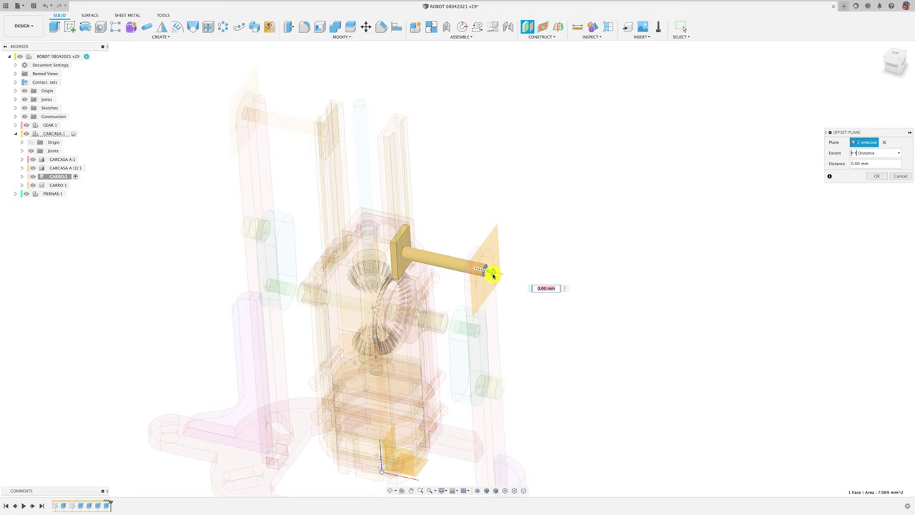
{"action": "left_click", "coordinate": [892, 67]}
{"action": "left_click_drag", "start_coordinate": [487, 198], "coordinate": [469, 196]}
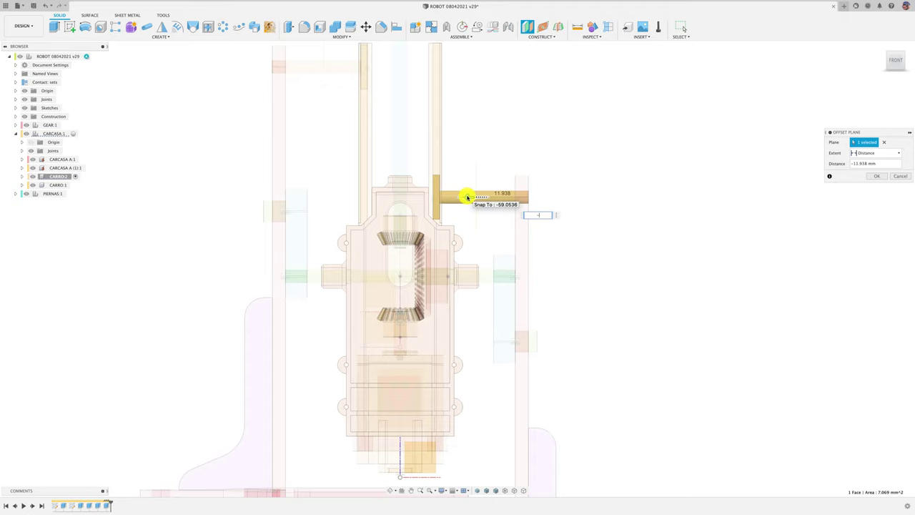
{"action": "type", "text": "15"}
{"action": "key", "text": "Return"}
{"action": "left_click", "coordinate": [879, 178]}
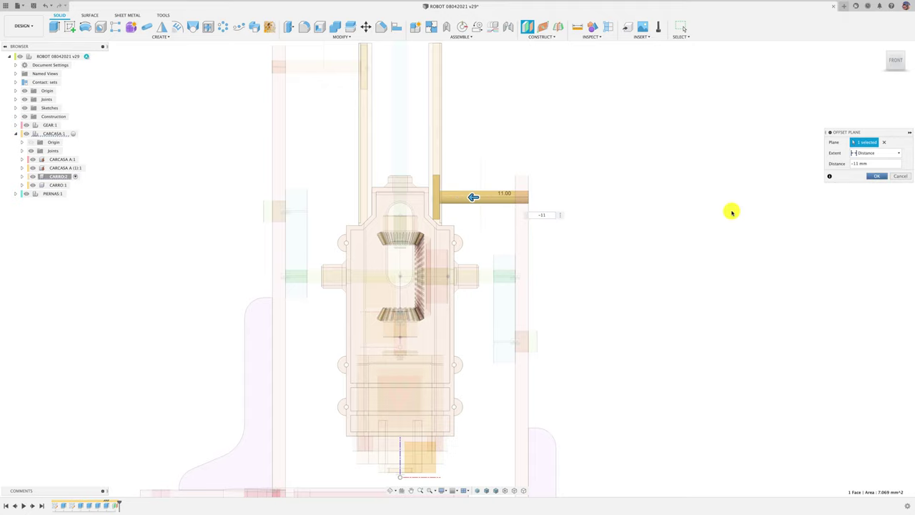
{"action": "middle_click_drag", "start_coordinate": [705, 219], "coordinate": [502, 182], "text": "shift"}
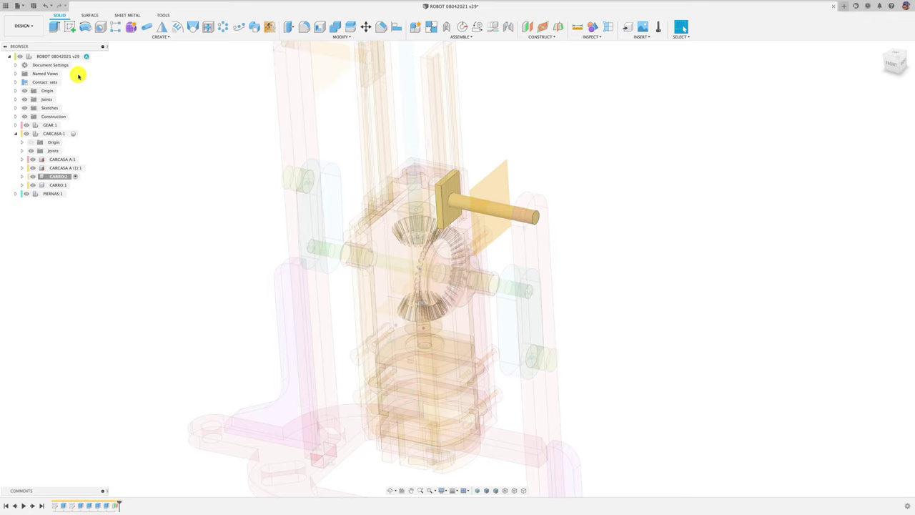
{"action": "left_click", "coordinate": [70, 27]}
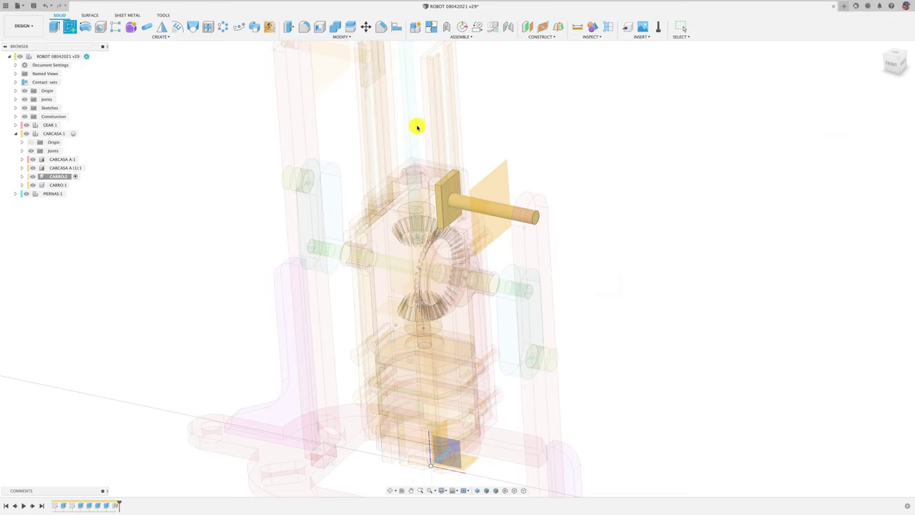
Start a sketch on the offset plane and project the pin's cylindrical face into it.
{"action": "left_click", "coordinate": [573, 175]}
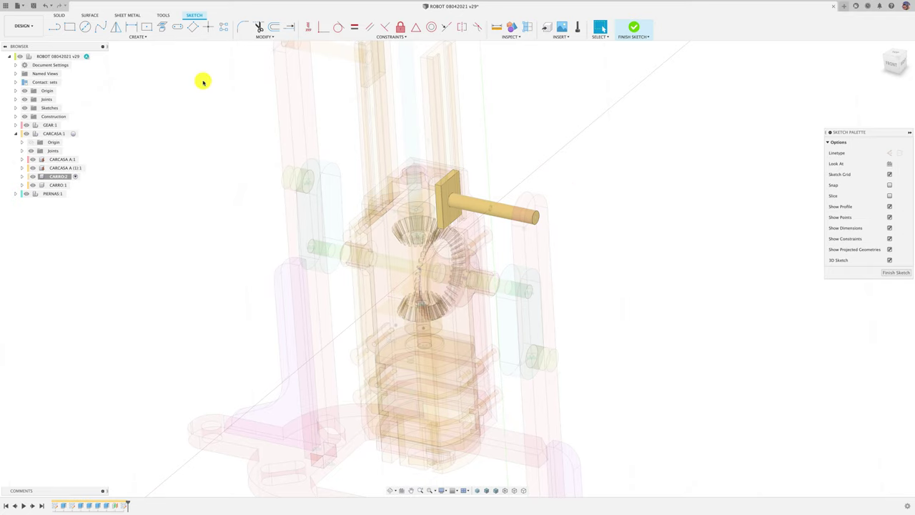
{"action": "key", "text": "p"}
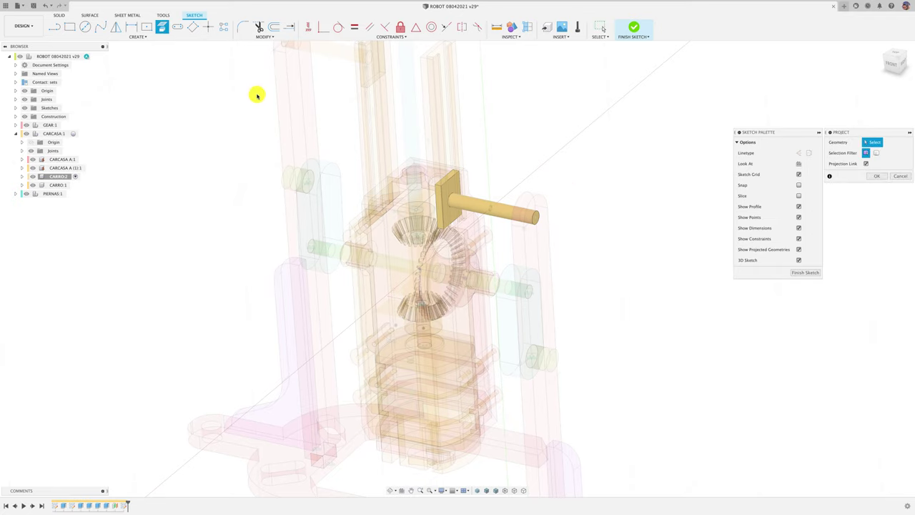
{"action": "left_click", "coordinate": [500, 213]}
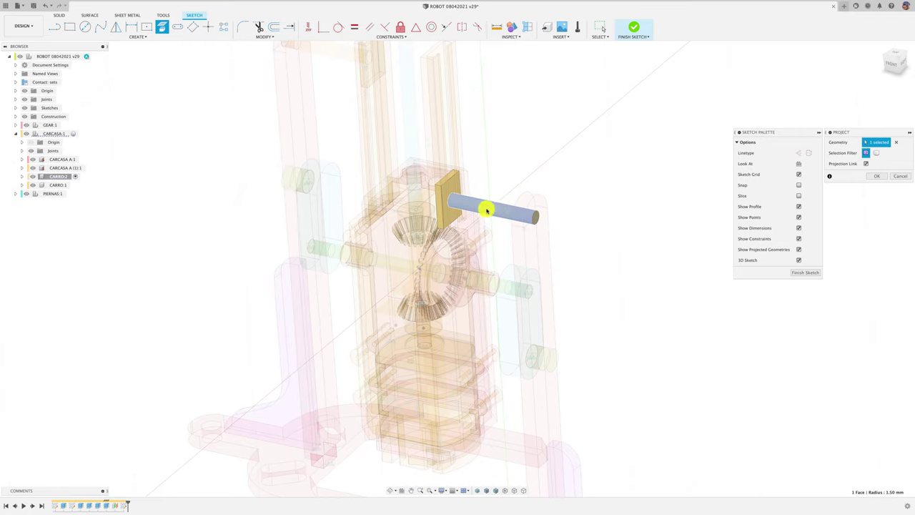
{"action": "left_click", "coordinate": [443, 491]}
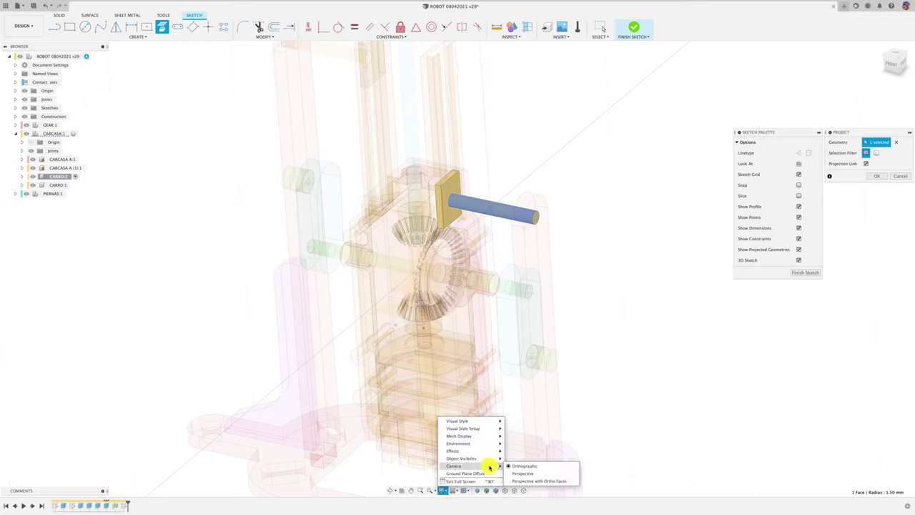
{"action": "mouse_move", "coordinate": [462, 459]}
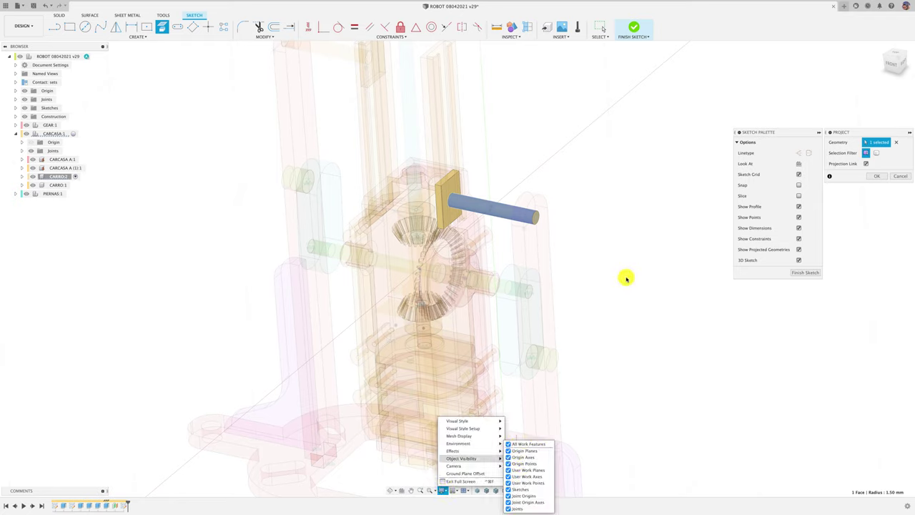
{"action": "left_click", "coordinate": [877, 176]}
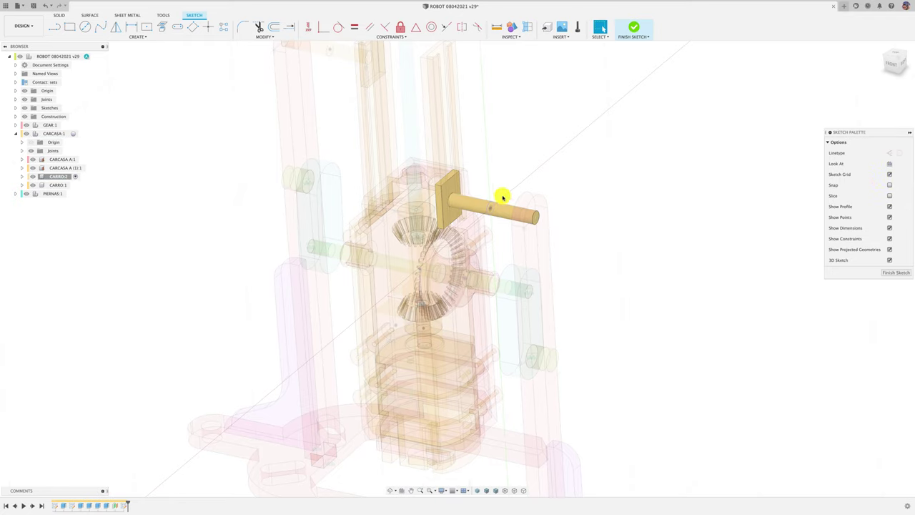
{"action": "scroll", "coordinate": [500, 179], "scroll_direction": "up", "scroll_amount": 3}
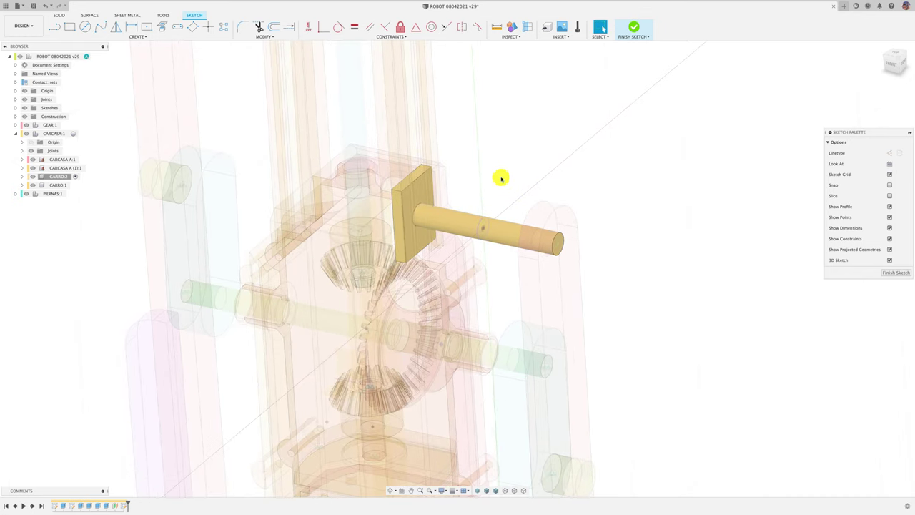
Draw a 15 mm diameter circle centred on the projected pin.
{"action": "key", "text": "c"}
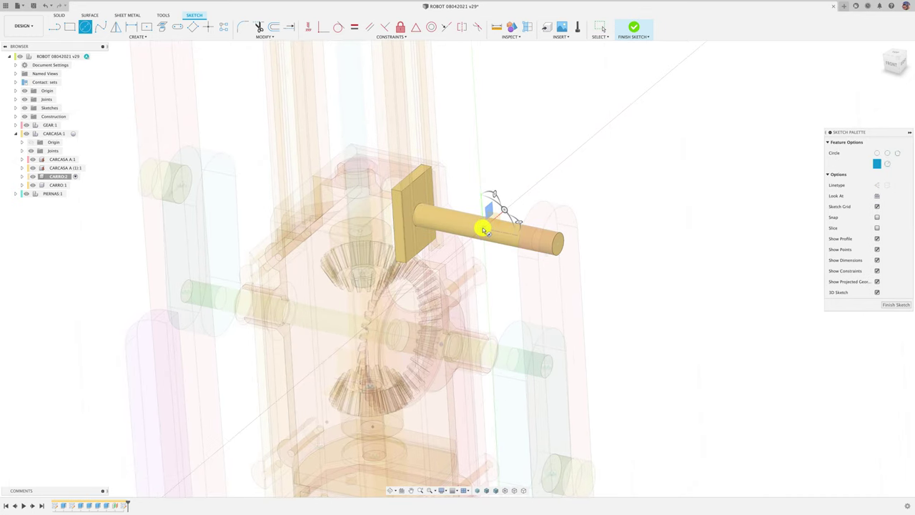
{"action": "scroll", "coordinate": [476, 261], "scroll_direction": "left", "scroll_amount": 3, "text": "shift"}
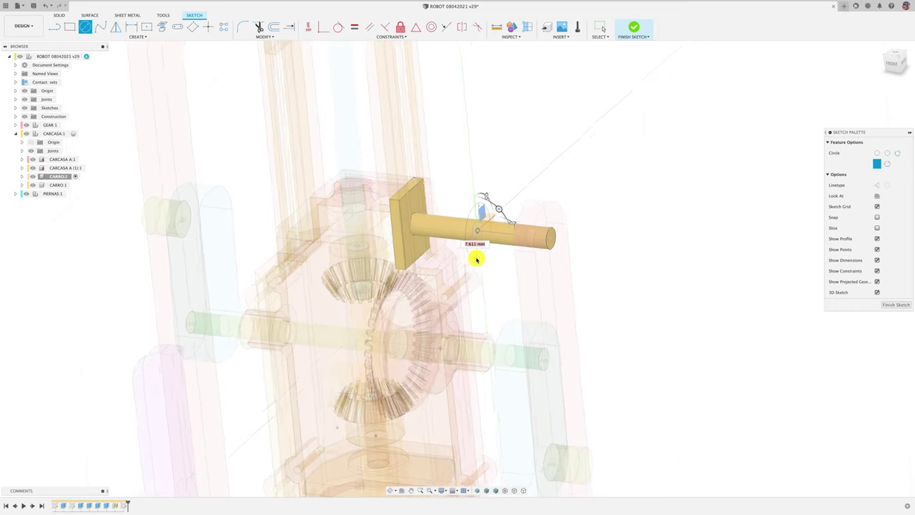
{"action": "scroll", "coordinate": [477, 259], "scroll_direction": "left", "scroll_amount": 3, "text": "shift"}
{"action": "scroll", "coordinate": [477, 268], "scroll_direction": "left", "scroll_amount": 3, "text": "shift"}
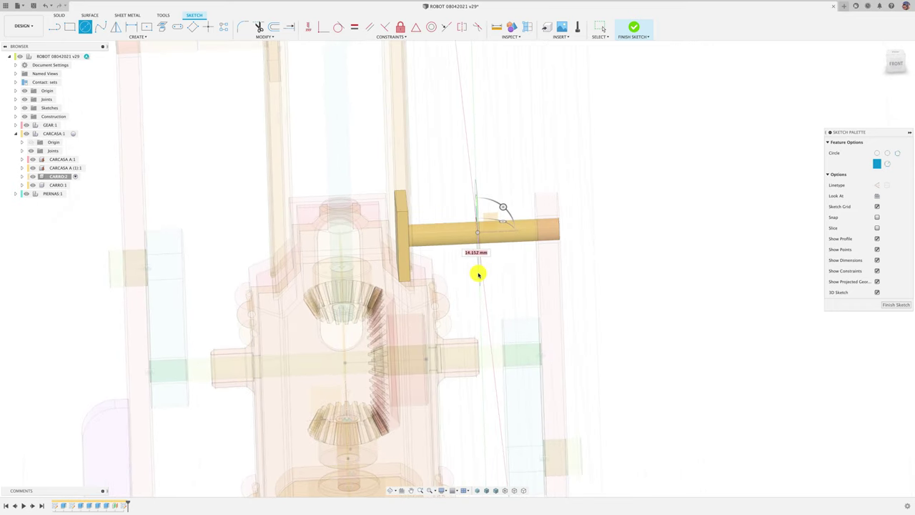
{"action": "scroll", "coordinate": [476, 268], "scroll_direction": "left", "scroll_amount": 3, "text": "shift"}
{"action": "scroll", "coordinate": [476, 268], "scroll_direction": "left", "scroll_amount": 2, "text": "shift"}
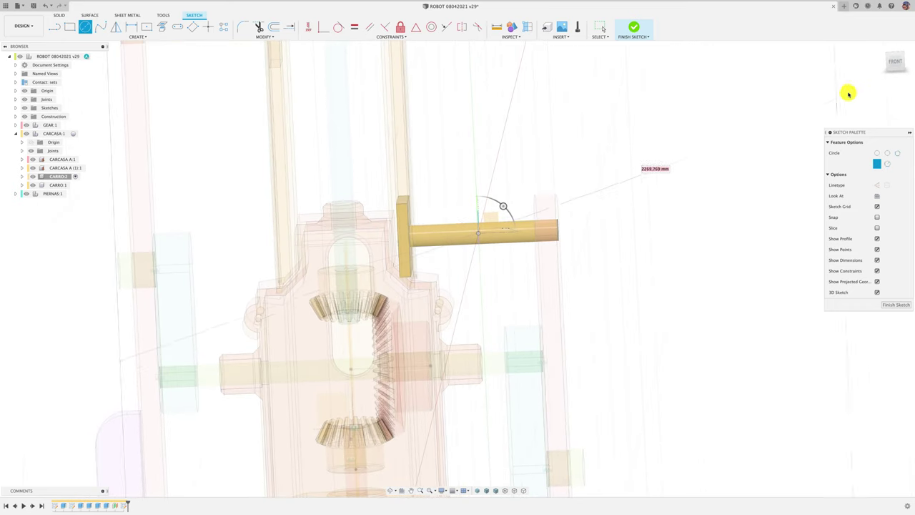
{"action": "left_click", "coordinate": [894, 61]}
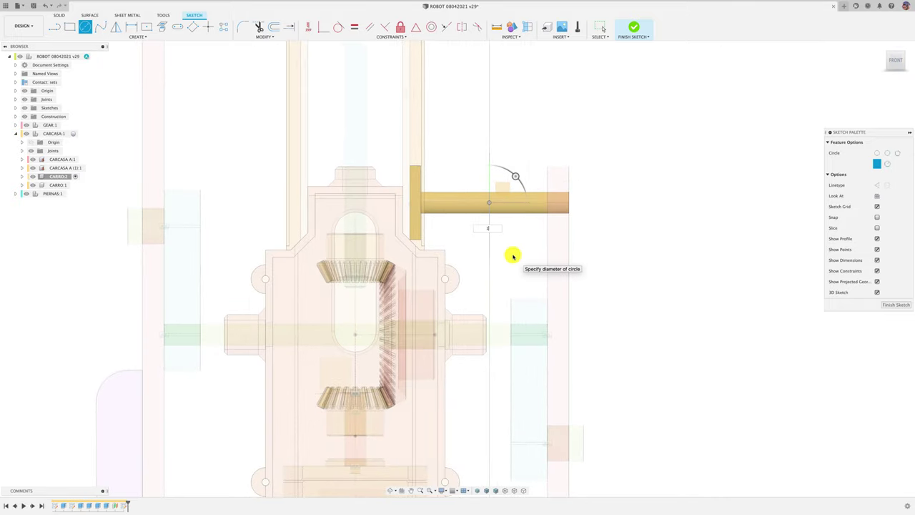
{"action": "key", "text": "Return"}
{"action": "key", "text": "Escape"}
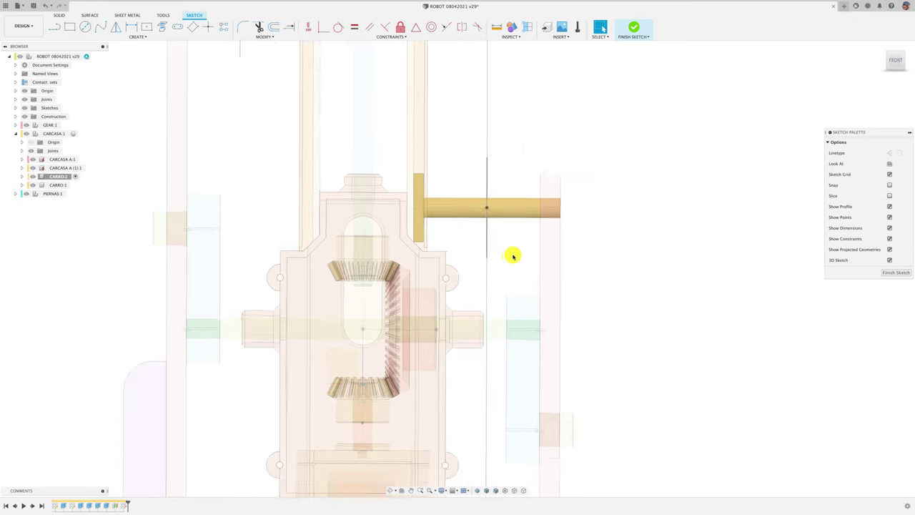
{"action": "scroll", "coordinate": [512, 257], "scroll_direction": "left", "scroll_amount": 3, "text": "shift"}
{"action": "scroll", "coordinate": [513, 256], "scroll_direction": "left", "scroll_amount": 3, "text": "shift"}
{"action": "scroll", "coordinate": [513, 256], "scroll_direction": "left", "scroll_amount": 2, "text": "shift"}
{"action": "scroll", "coordinate": [513, 256], "scroll_direction": "left", "scroll_amount": 2, "text": "shift"}
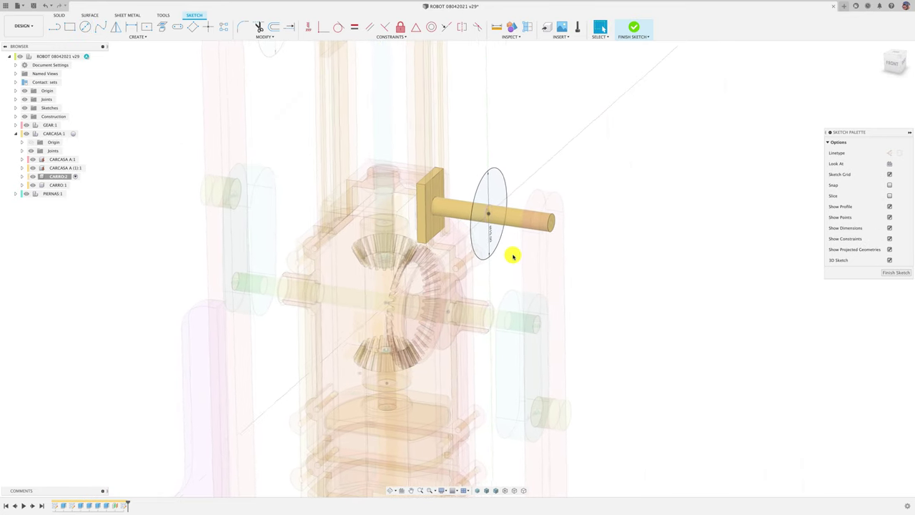
{"action": "scroll", "coordinate": [513, 256], "scroll_direction": "left", "scroll_amount": 1, "text": "shift"}
Extrude the circle profile 1.5 mm as a Join, forming a disc collar on the pin.
{"action": "key", "text": "e"}
{"action": "left_click", "coordinate": [497, 223]}
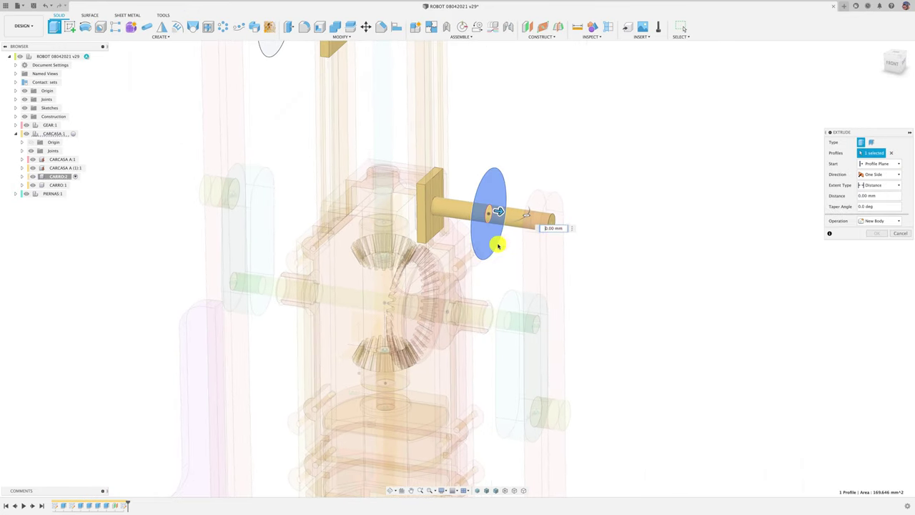
{"action": "scroll", "coordinate": [497, 215], "scroll_direction": "left", "scroll_amount": 2, "text": "shift"}
{"action": "scroll", "coordinate": [496, 215], "scroll_direction": "left", "scroll_amount": 3, "text": "shift"}
{"action": "left_click_drag", "start_coordinate": [486, 212], "coordinate": [488, 213]}
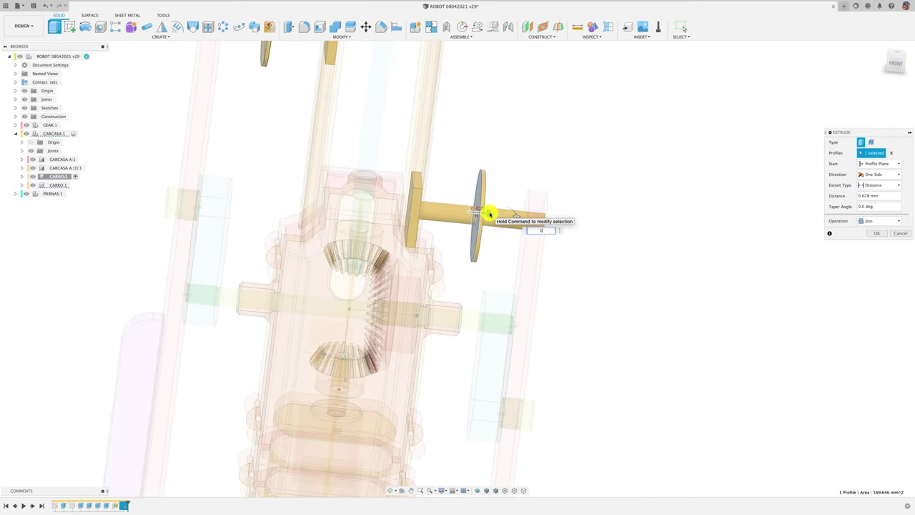
{"action": "type", "text": "1"}
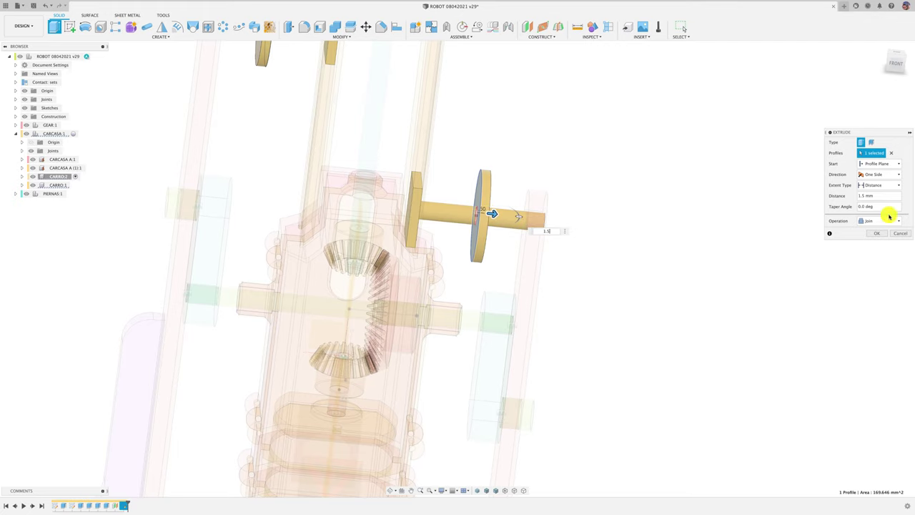
{"action": "left_click", "coordinate": [878, 234]}
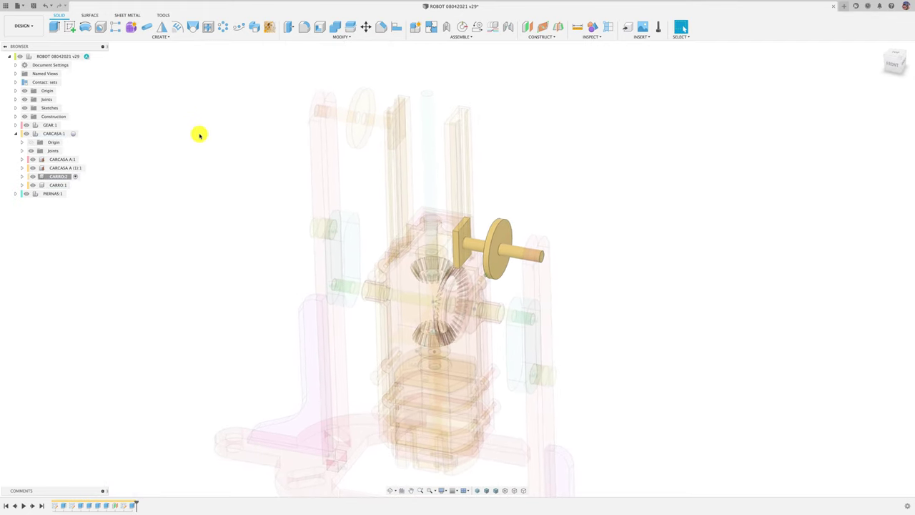
Create a new top-level BRAZO (1):1 component under the ROBOT root.
{"action": "left_click", "coordinate": [88, 56]}
{"action": "mouse_move", "coordinate": [134, 104]}
{"action": "middle_mouse_down", "text": "shift"}
{"action": "mouse_move", "coordinate": [323, 160]}
{"action": "mouse_move", "coordinate": [511, 292]}
{"action": "mouse_move", "coordinate": [517, 266]}
{"action": "mouse_move", "coordinate": [498, 252]}
{"action": "mouse_move", "coordinate": [556, 262]}
{"action": "mouse_move", "coordinate": [533, 243]}
{"action": "middle_mouse_up", "text": "shift"}
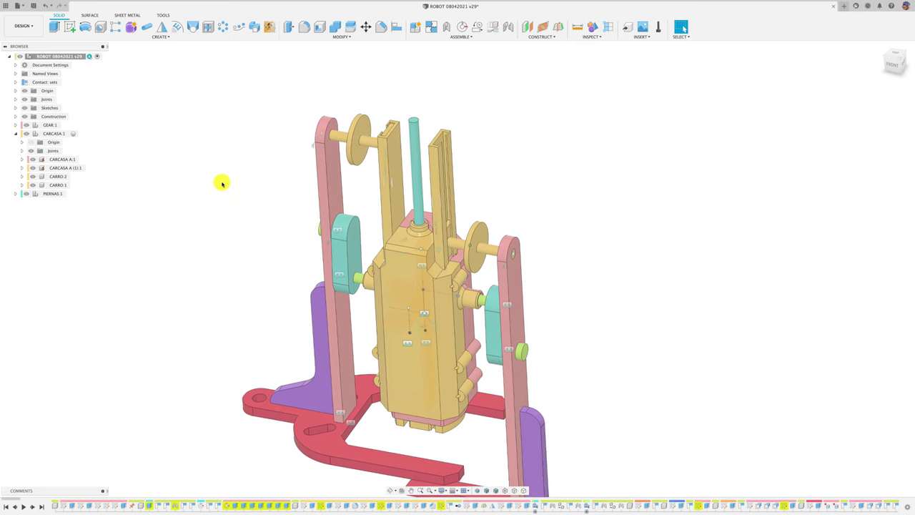
{"action": "left_click", "coordinate": [79, 56]}
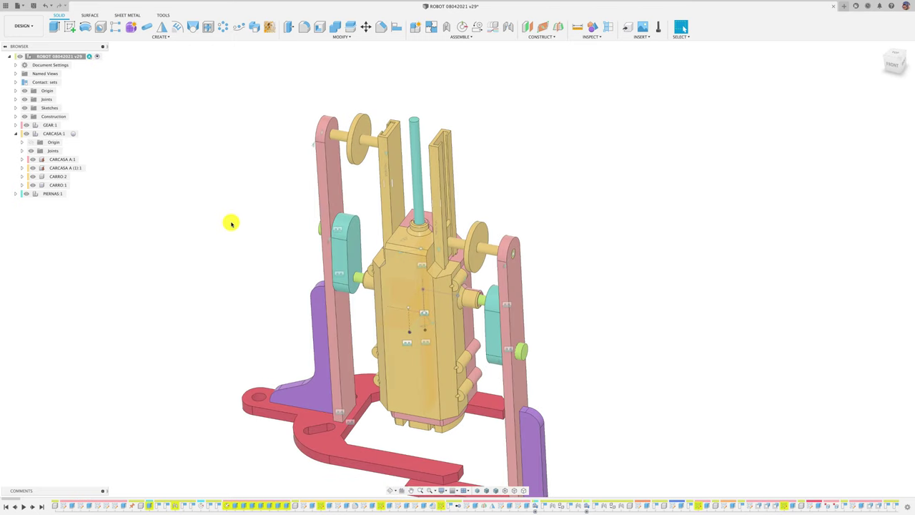
{"action": "right_click", "coordinate": [77, 57]}
{"action": "left_click", "coordinate": [107, 64]}
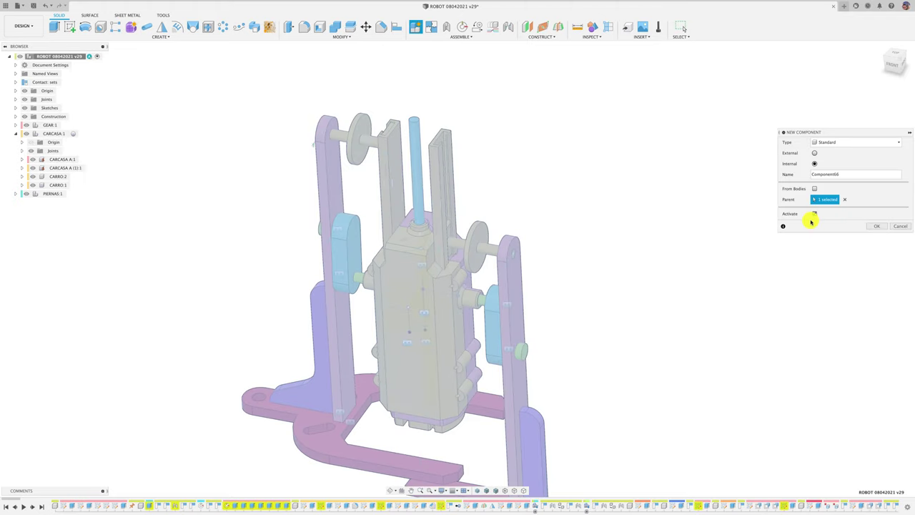
{"action": "left_click_drag", "start_coordinate": [848, 173], "coordinate": [757, 175]}
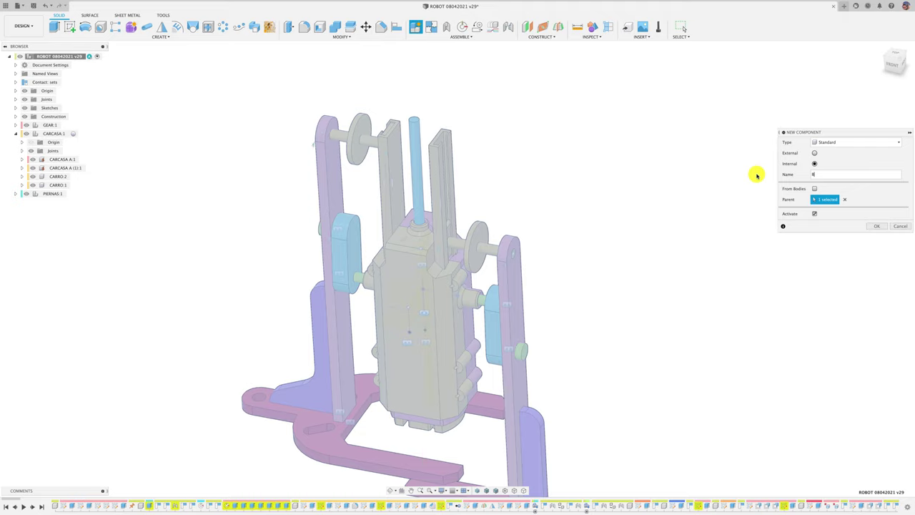
{"action": "left_click", "coordinate": [884, 227]}
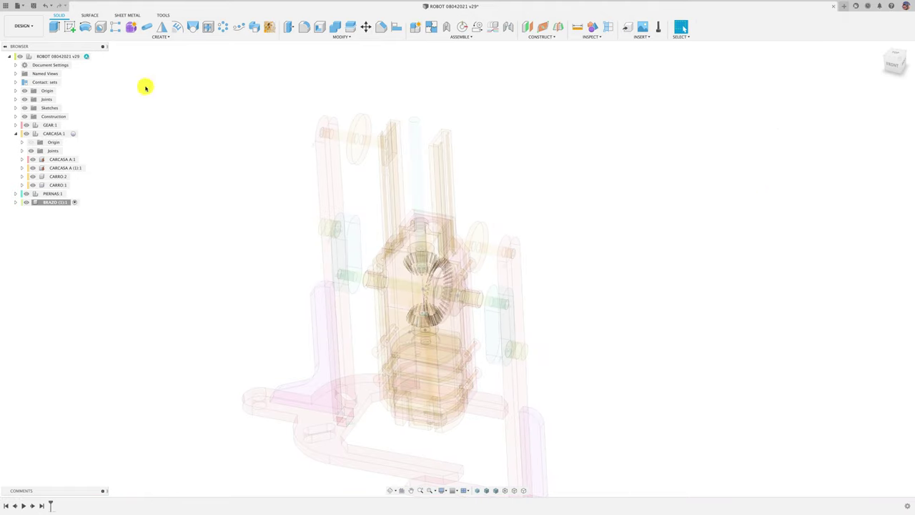
On the BRAZO arm face, viewed head-on, draw a 10 mm centre-diameter circle at the pivot.
{"action": "left_click", "coordinate": [74, 28]}
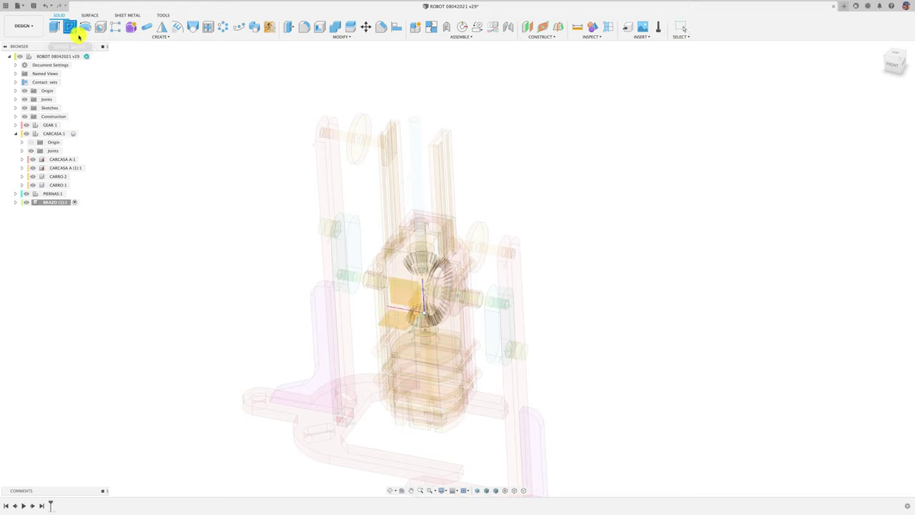
{"action": "left_click", "coordinate": [483, 232]}
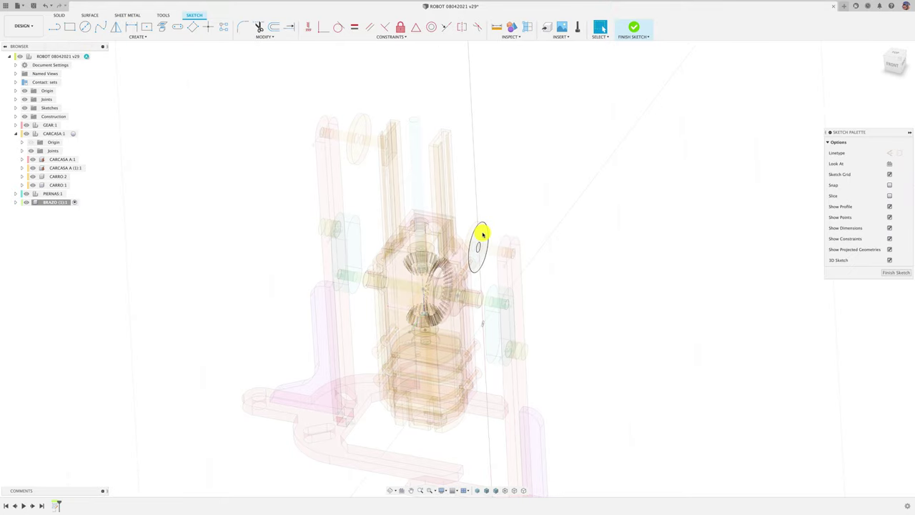
{"action": "left_click", "coordinate": [904, 66]}
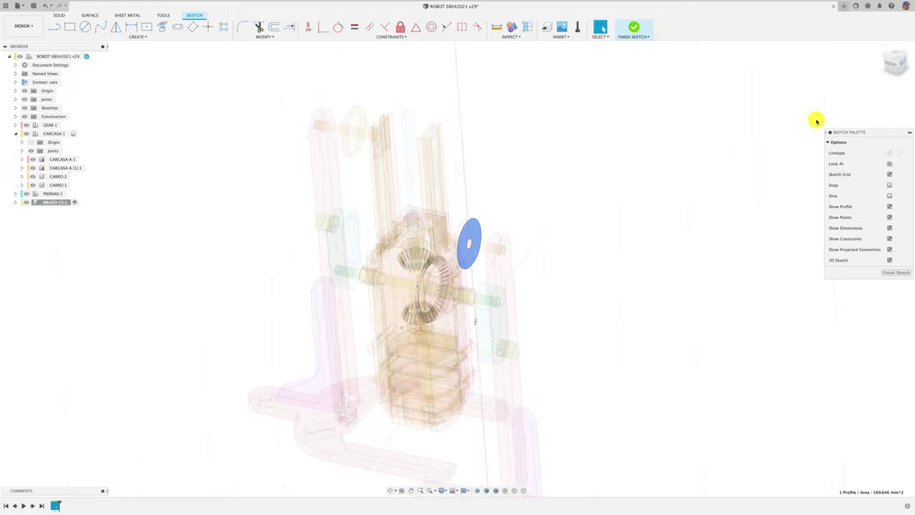
{"action": "scroll", "coordinate": [436, 145], "scroll_direction": "up", "scroll_amount": 3}
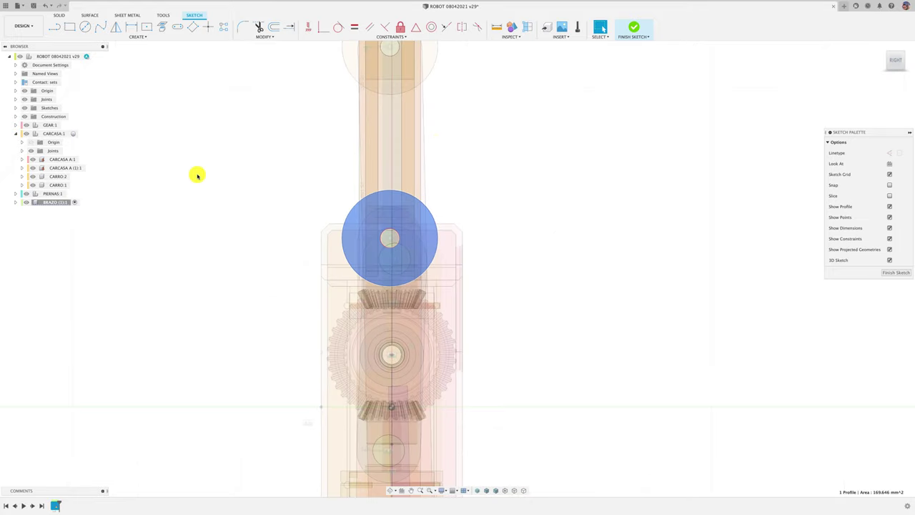
{"action": "left_click", "coordinate": [85, 27]}
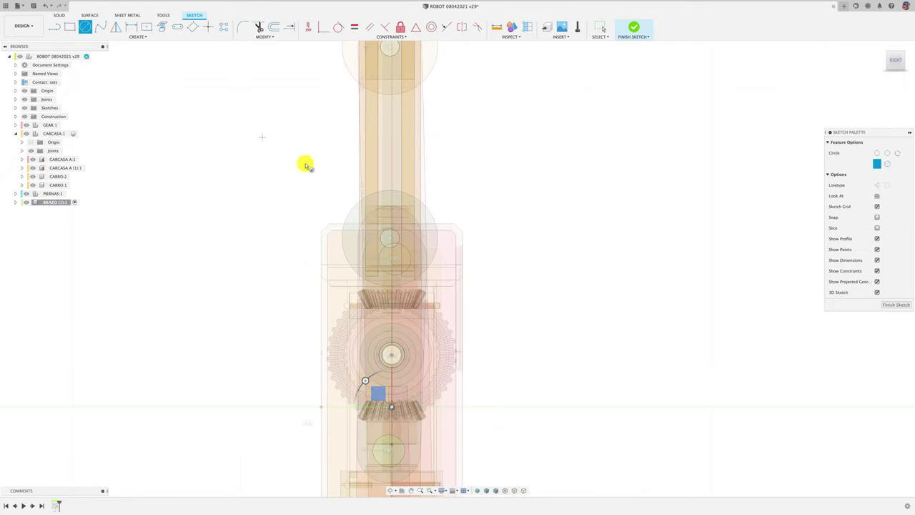
{"action": "left_click", "coordinate": [389, 240]}
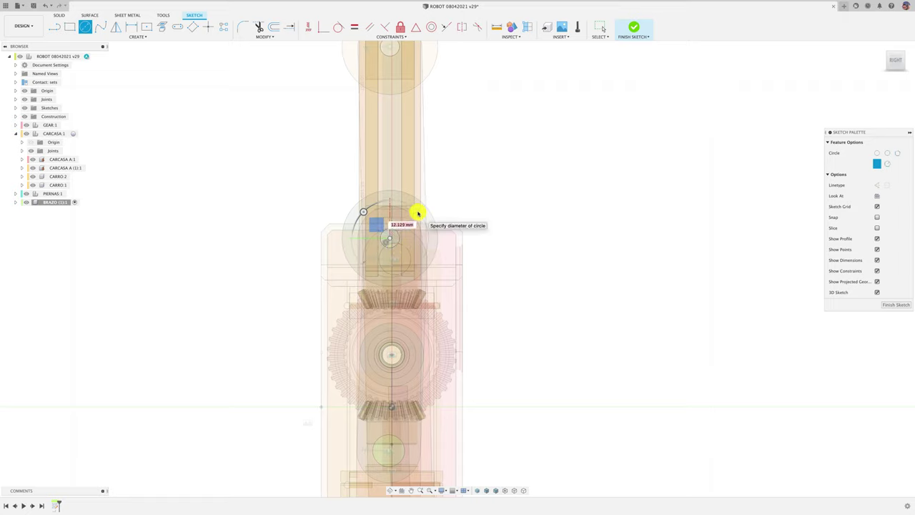
{"action": "key", "text": "Return"}
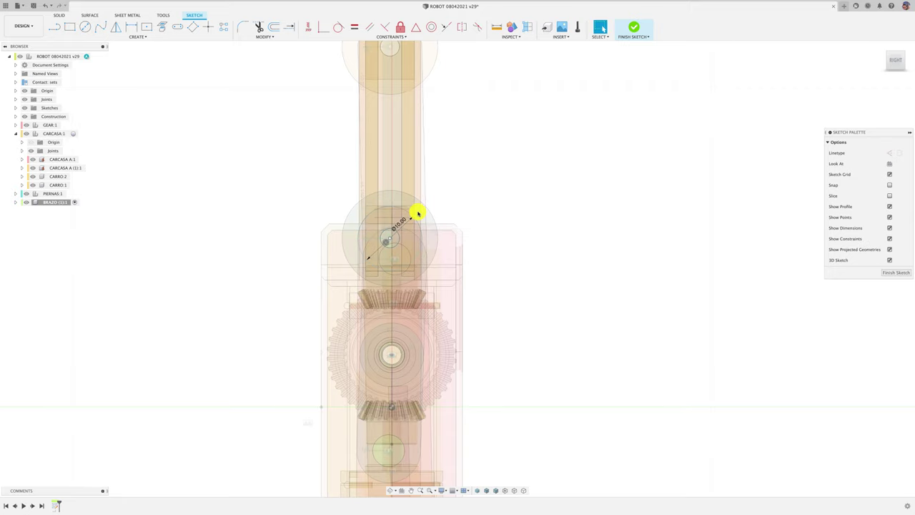
Draw a horizontal–slanted–horizontal line chain leading left from the circle centre.
{"action": "left_click", "coordinate": [56, 28]}
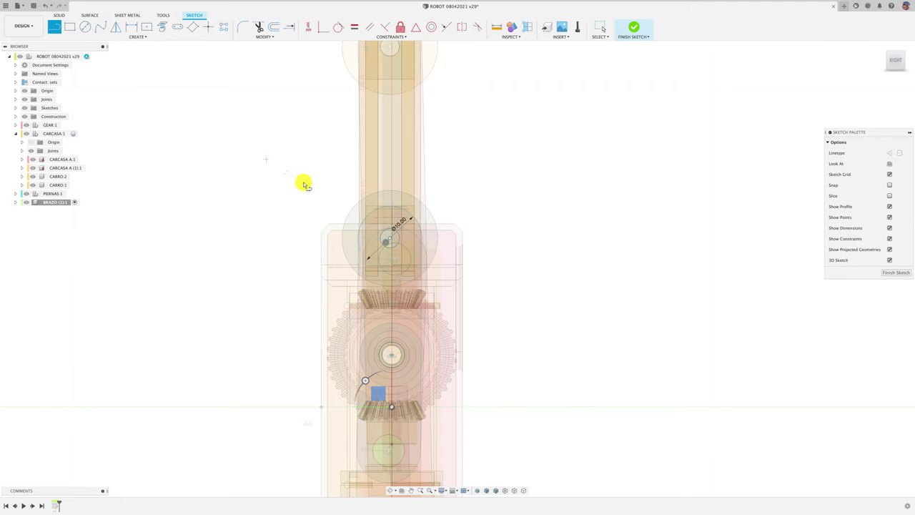
{"action": "left_click", "coordinate": [390, 240]}
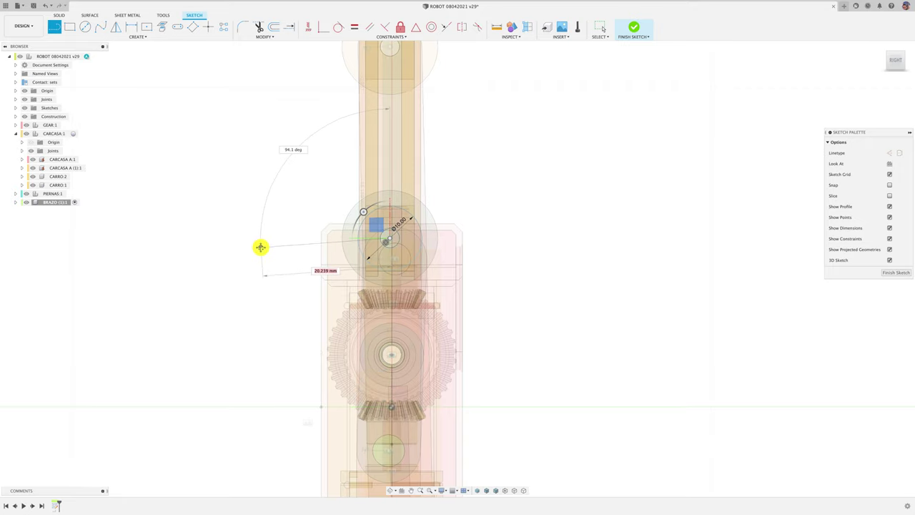
{"action": "middle_click_drag", "start_coordinate": [259, 248], "coordinate": [378, 198]}
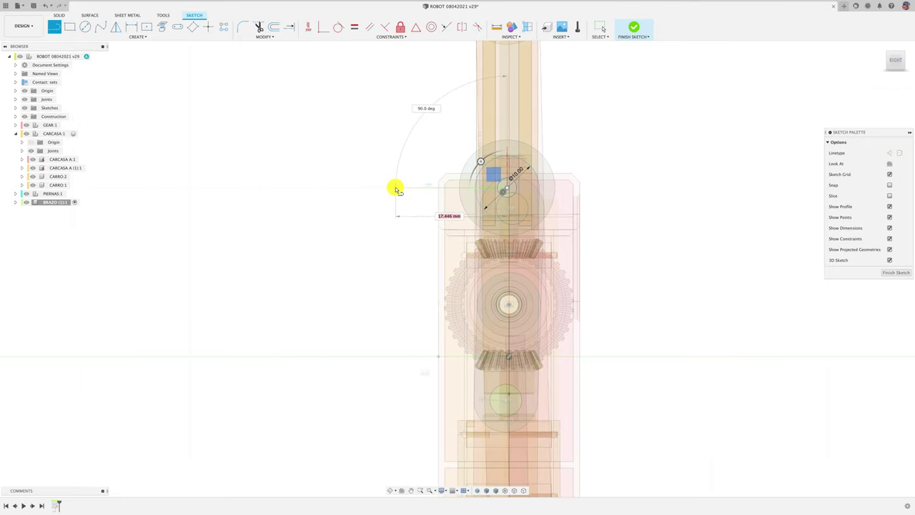
{"action": "left_click", "coordinate": [395, 188]}
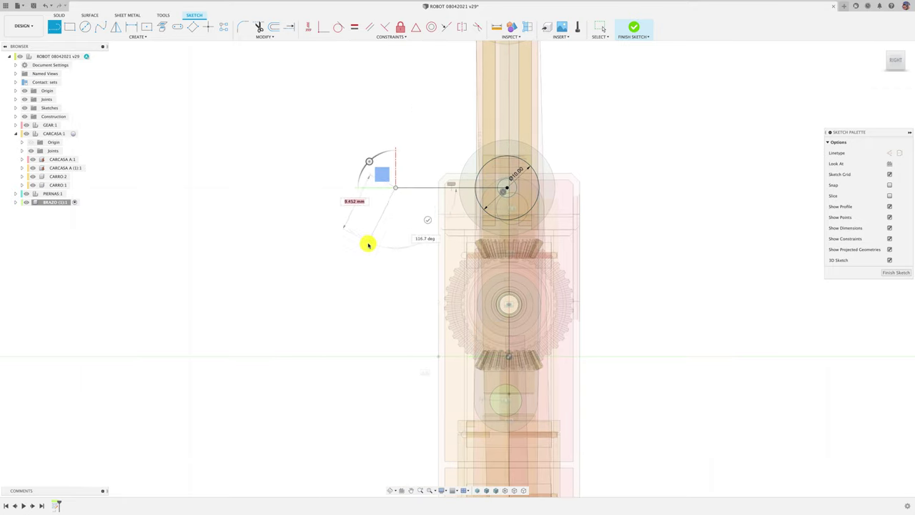
{"action": "left_click", "coordinate": [353, 287]}
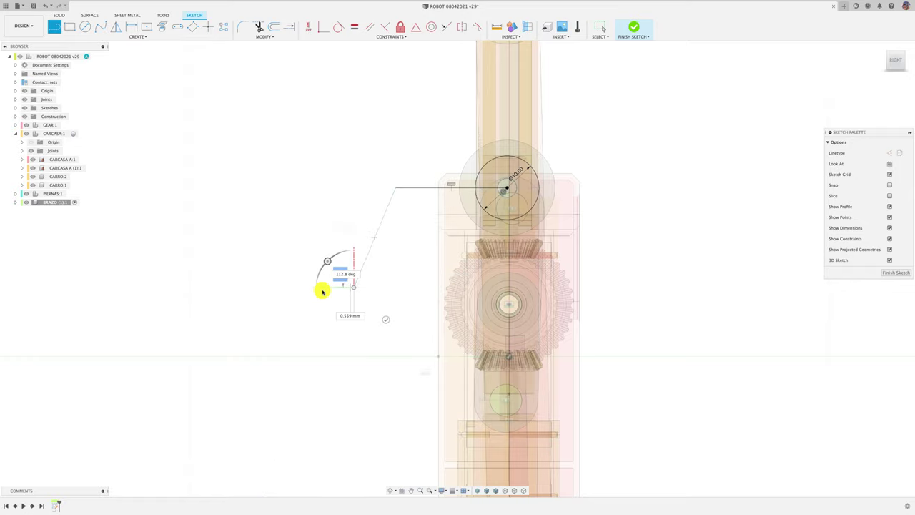
{"action": "left_click", "coordinate": [274, 287]}
{"action": "key", "text": "Escape"}
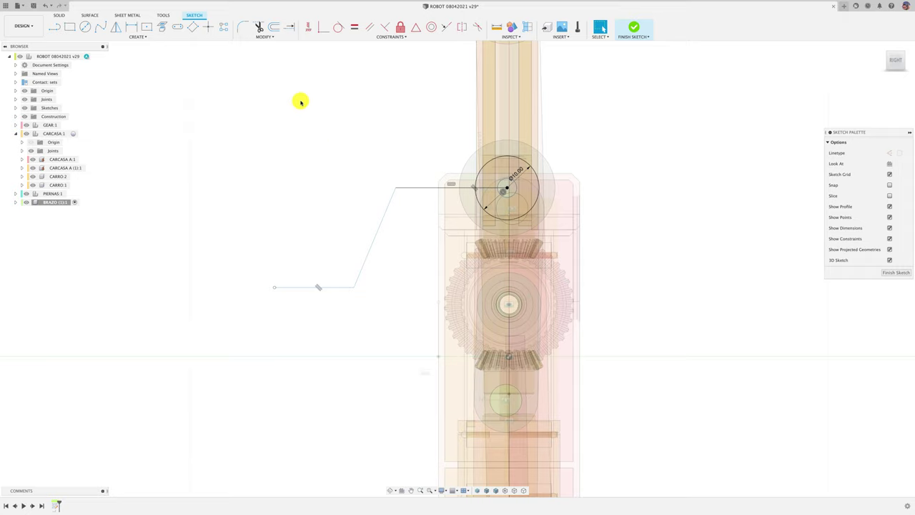
Fillet both bends of the line chain to a 4 mm radius.
{"action": "left_click", "coordinate": [242, 28]}
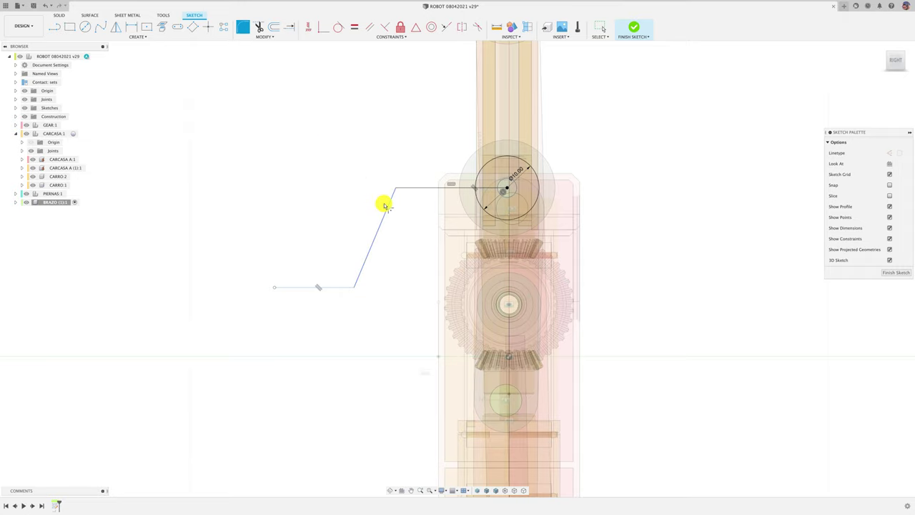
{"action": "left_click", "coordinate": [398, 189]}
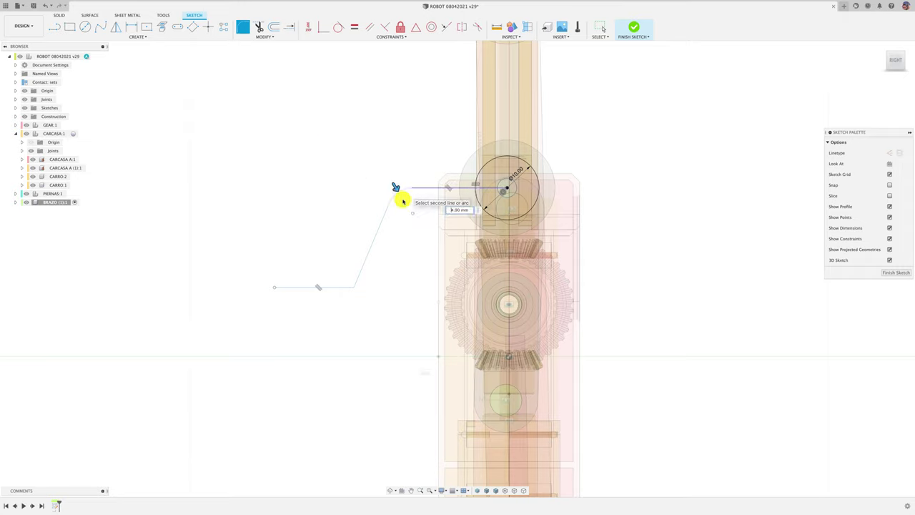
{"action": "left_click", "coordinate": [358, 284]}
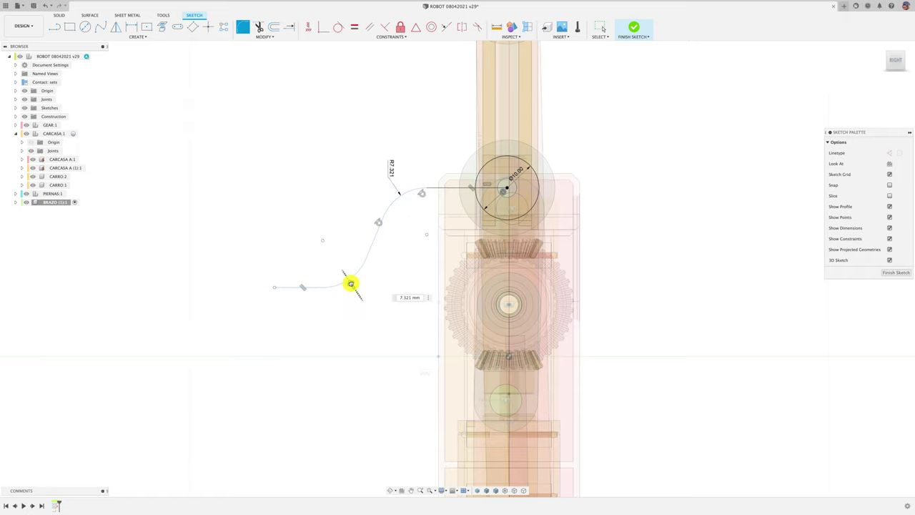
{"action": "key", "text": "Escape"}
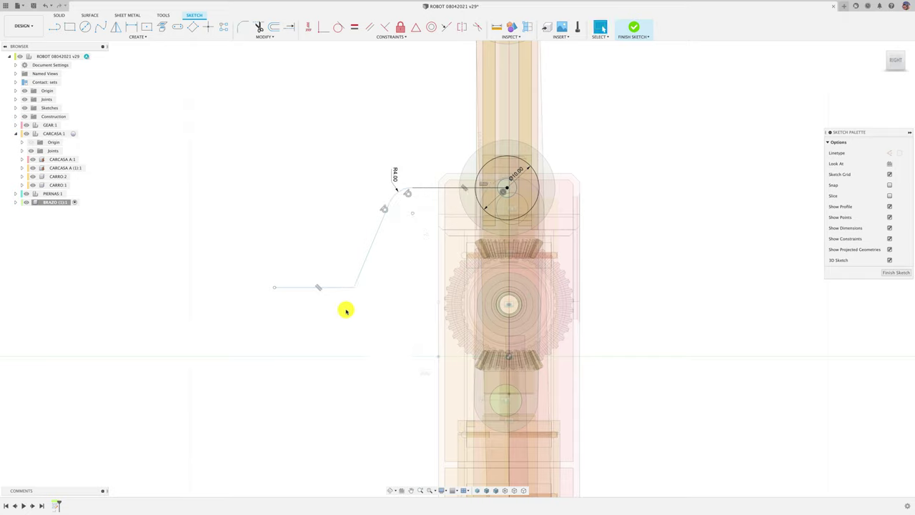
{"action": "left_click", "coordinate": [243, 27]}
{"action": "left_click", "coordinate": [356, 284]}
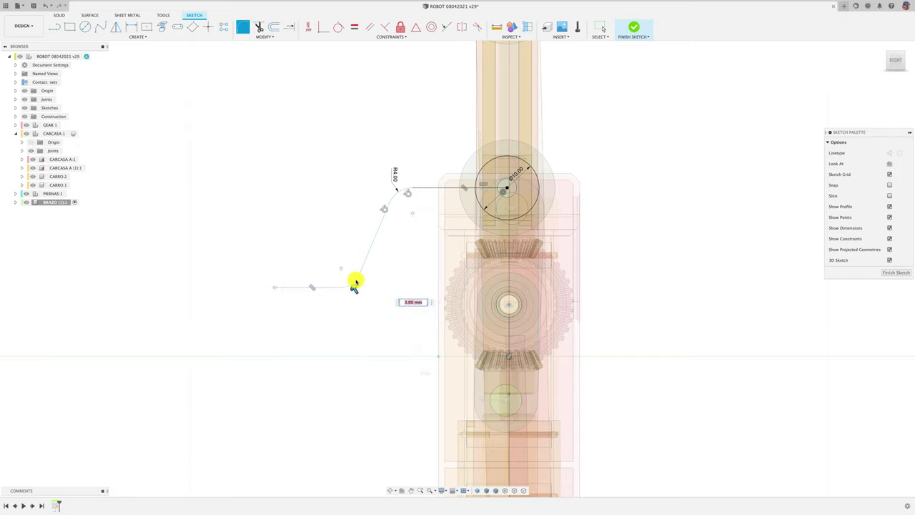
{"action": "key", "text": "Return"}
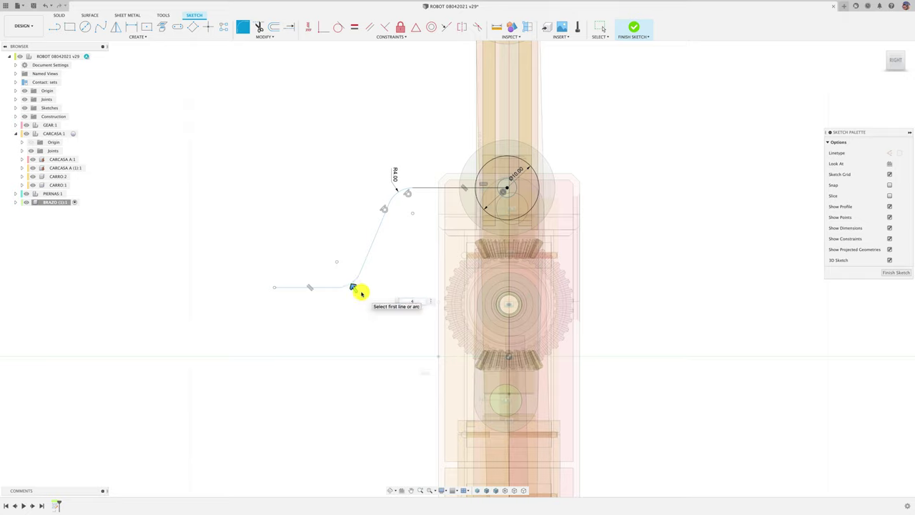
{"action": "key", "text": "Escape"}
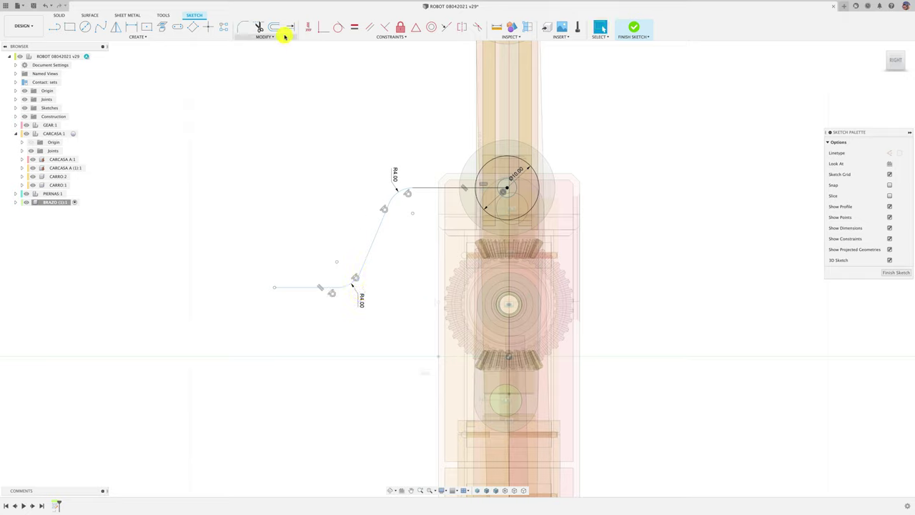
Offset the S-shaped curve chain by 2.5 mm and -2.5 mm on either side.
{"action": "left_click", "coordinate": [260, 27]}
{"action": "left_click", "coordinate": [275, 29]}
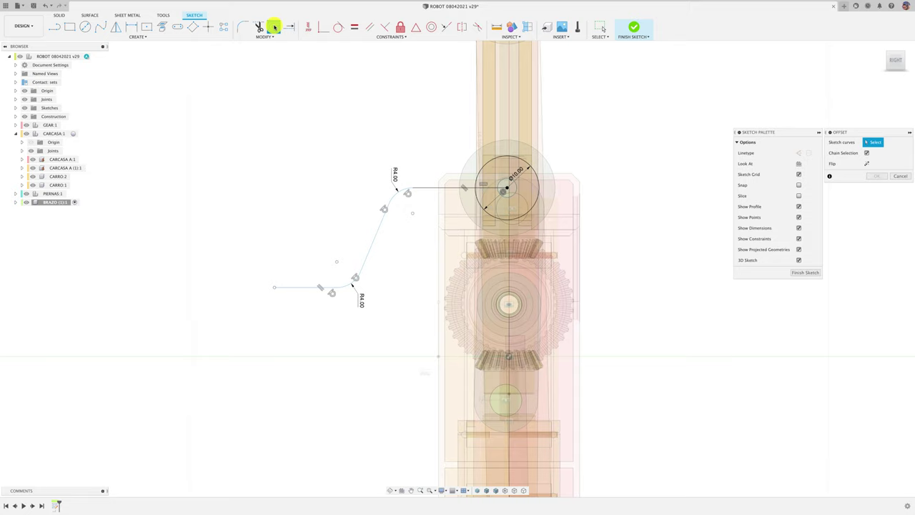
{"action": "left_click", "coordinate": [438, 187]}
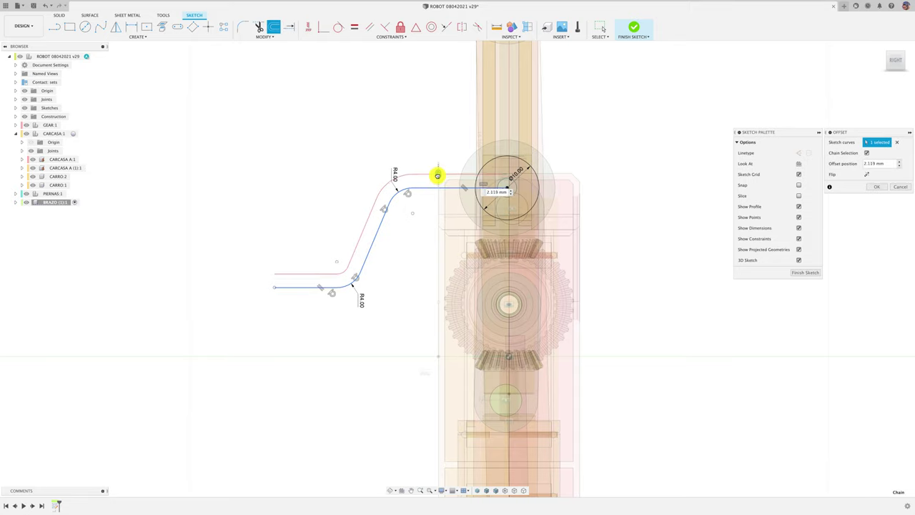
{"action": "left_click_drag", "start_coordinate": [438, 176], "coordinate": [438, 173]}
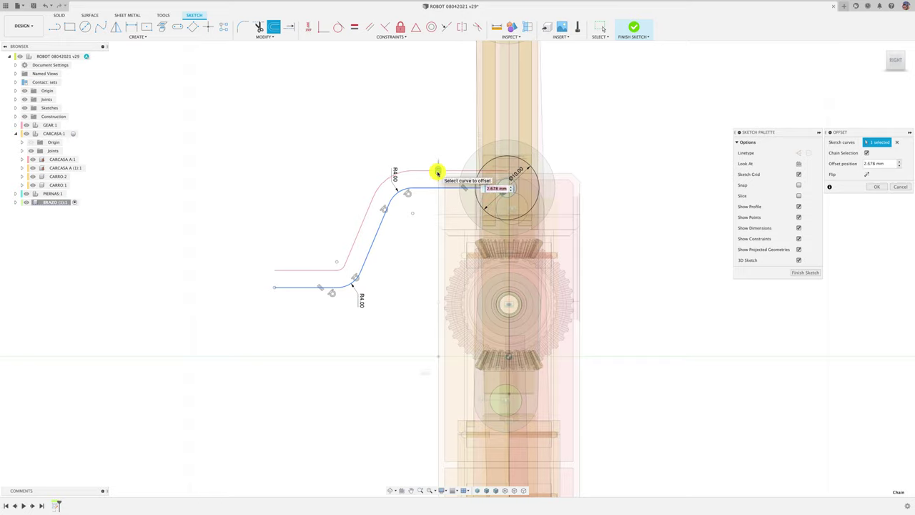
{"action": "type", "text": "2.5"}
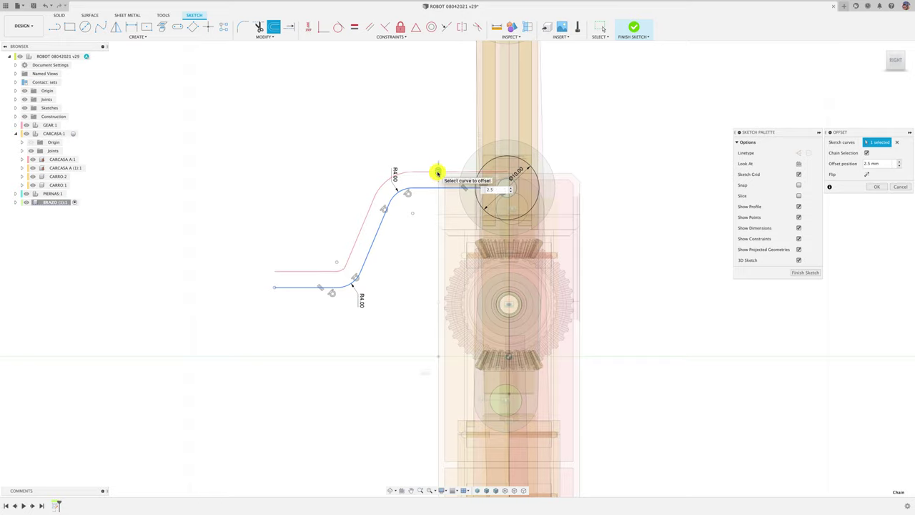
{"action": "key", "text": "Return"}
{"action": "left_click", "coordinate": [274, 27]}
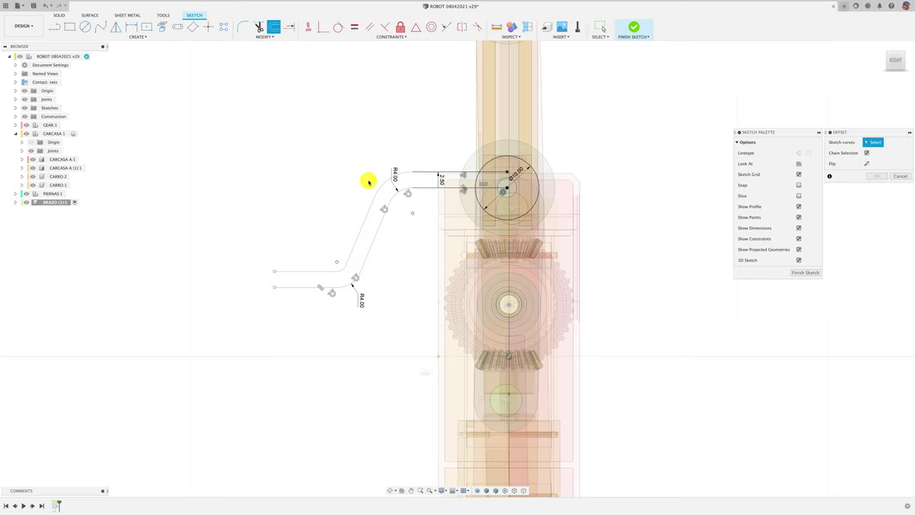
{"action": "left_click", "coordinate": [422, 190]}
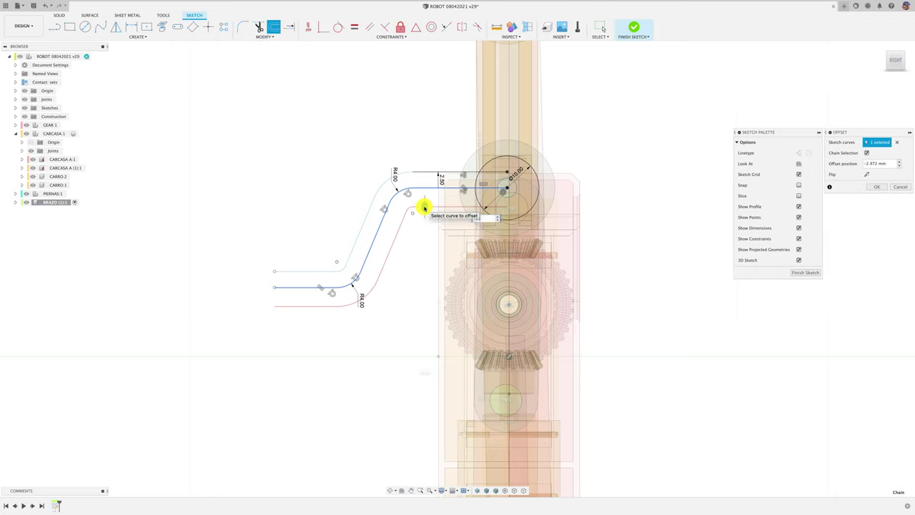
{"action": "type", "text": "-2.5"}
{"action": "key", "text": "Return"}
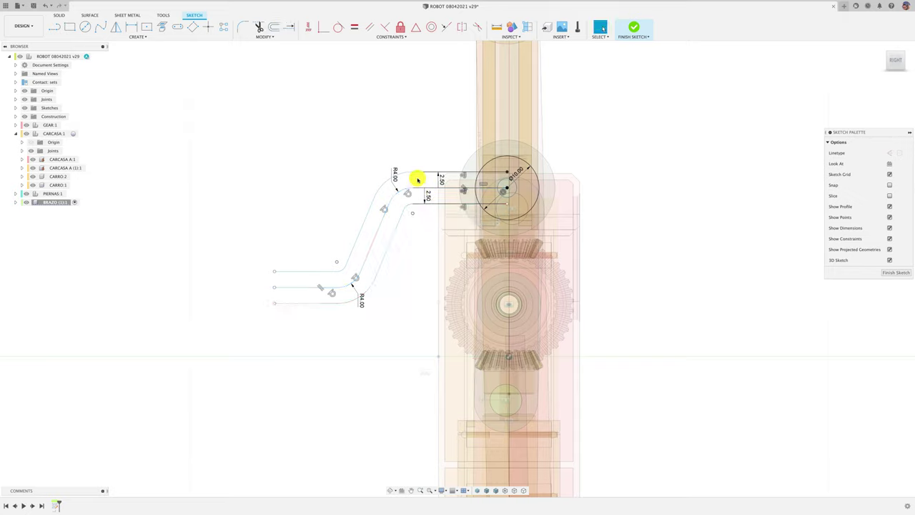
Trim the overlapping offset segments near the circle's left edge.
{"action": "left_click", "coordinate": [491, 204]}
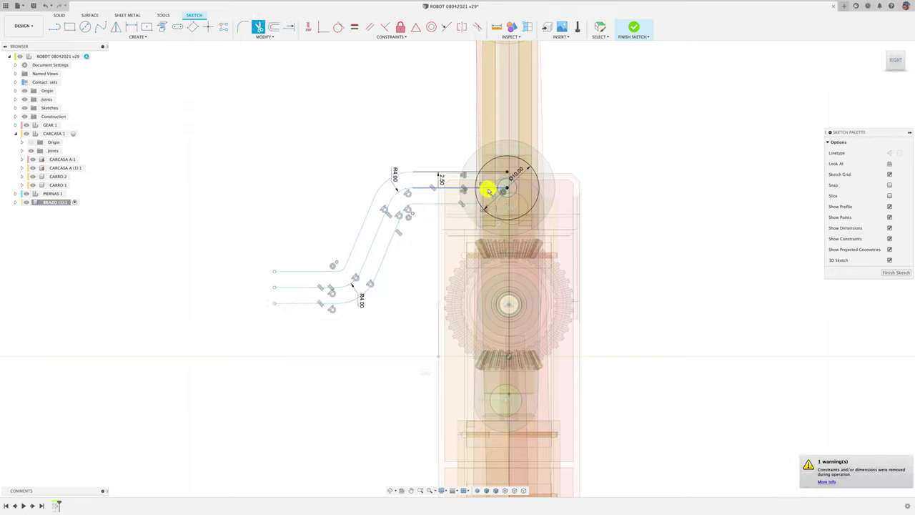
{"action": "left_click", "coordinate": [491, 176]}
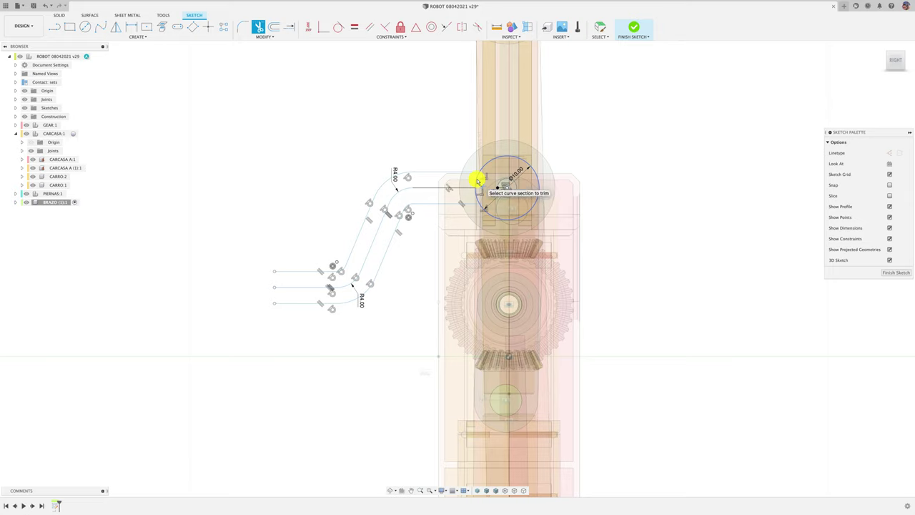
{"action": "left_click", "coordinate": [476, 183]}
{"action": "left_click", "coordinate": [477, 196]}
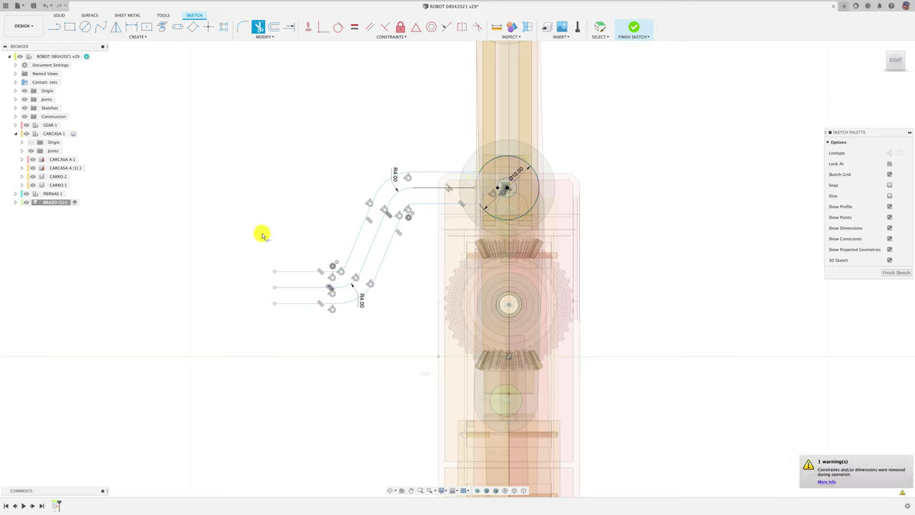
{"action": "scroll", "coordinate": [259, 292], "scroll_direction": "down", "scroll_amount": 5}
{"action": "scroll", "coordinate": [247, 304], "scroll_direction": "down", "scroll_amount": 1}
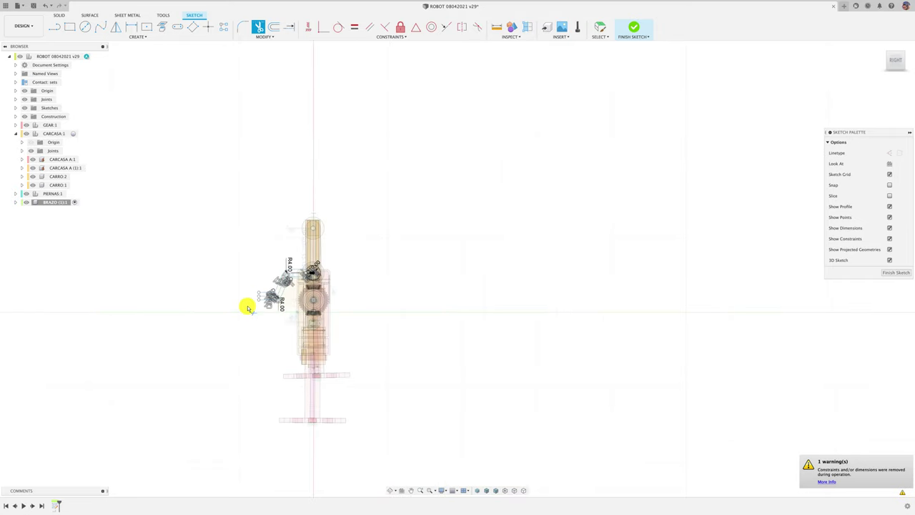
{"action": "scroll", "coordinate": [214, 313], "scroll_direction": "up", "scroll_amount": 1}
{"action": "scroll", "coordinate": [218, 318], "scroll_direction": "up", "scroll_amount": 2}
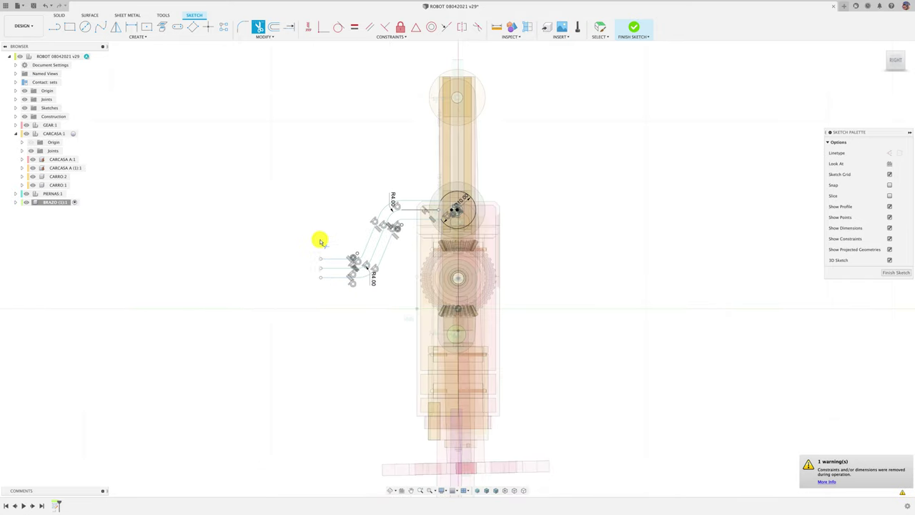
{"action": "scroll", "coordinate": [319, 256], "scroll_direction": "up", "scroll_amount": 2}
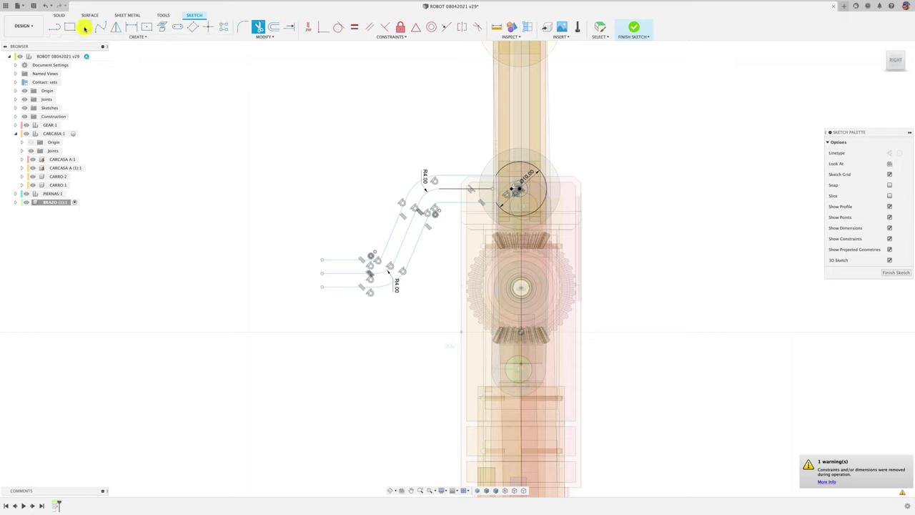
Draw outer and inner concentric circles centred on the sketch's left end.
{"action": "left_click", "coordinate": [85, 27]}
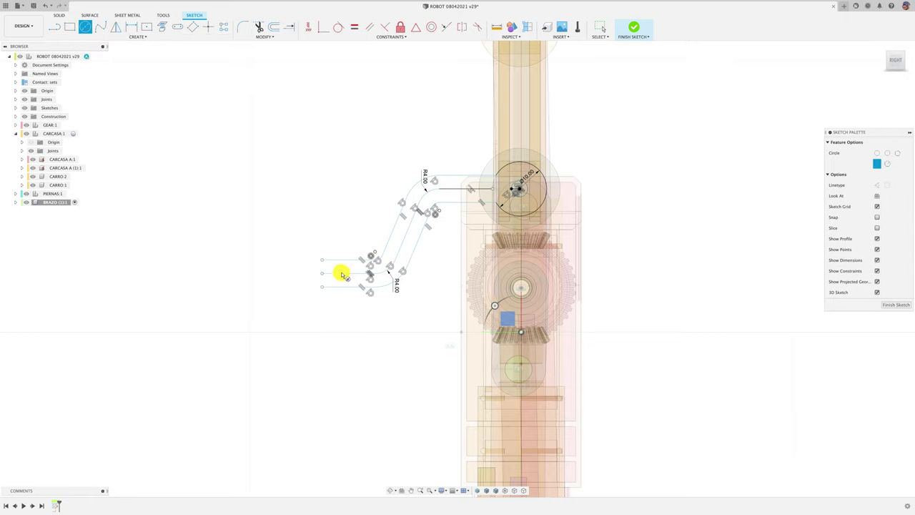
{"action": "left_click", "coordinate": [341, 273]}
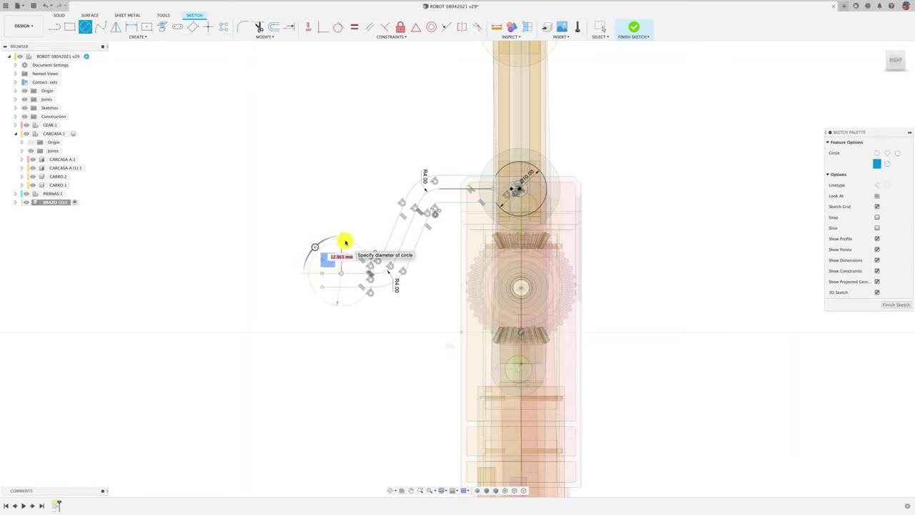
{"action": "left_click", "coordinate": [345, 242]}
{"action": "left_click", "coordinate": [345, 241]}
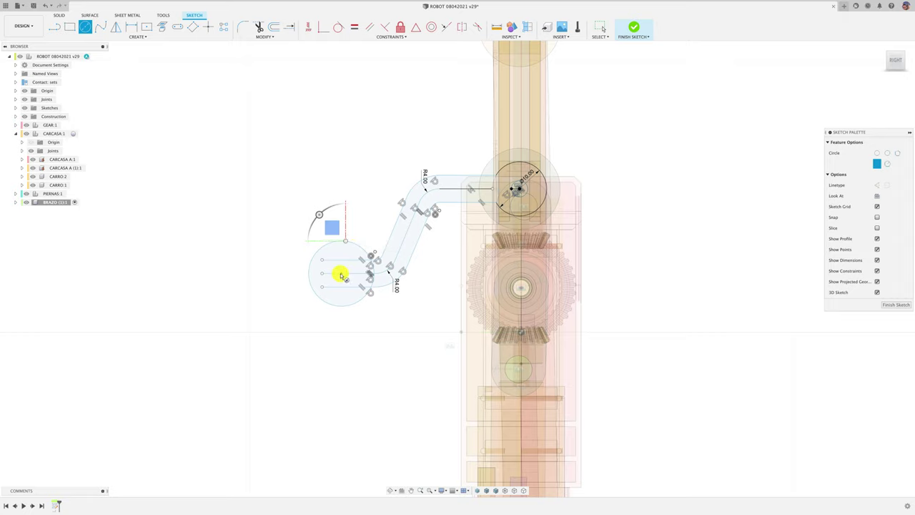
{"action": "left_click", "coordinate": [341, 275]}
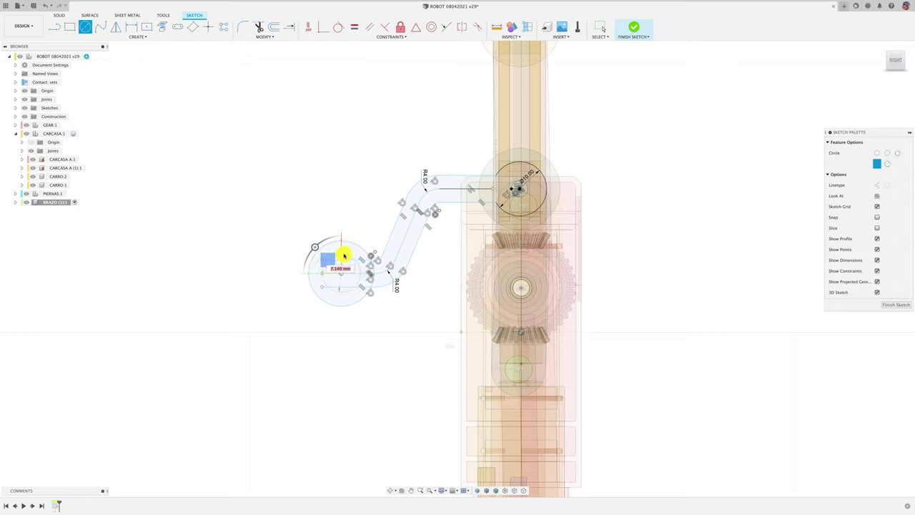
{"action": "scroll", "coordinate": [347, 242], "scroll_direction": "up", "scroll_amount": 1}
{"action": "scroll", "coordinate": [346, 242], "scroll_direction": "up", "scroll_amount": 2}
{"action": "left_click", "coordinate": [347, 242]}
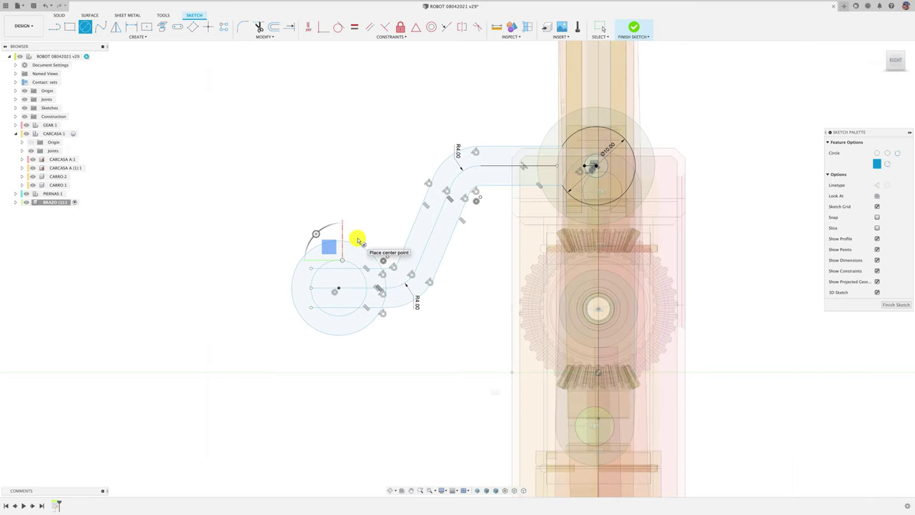
Draw a vertical line up from the circles' centre and make it construction geometry.
{"action": "key", "text": "l"}
{"action": "left_click", "coordinate": [339, 289]}
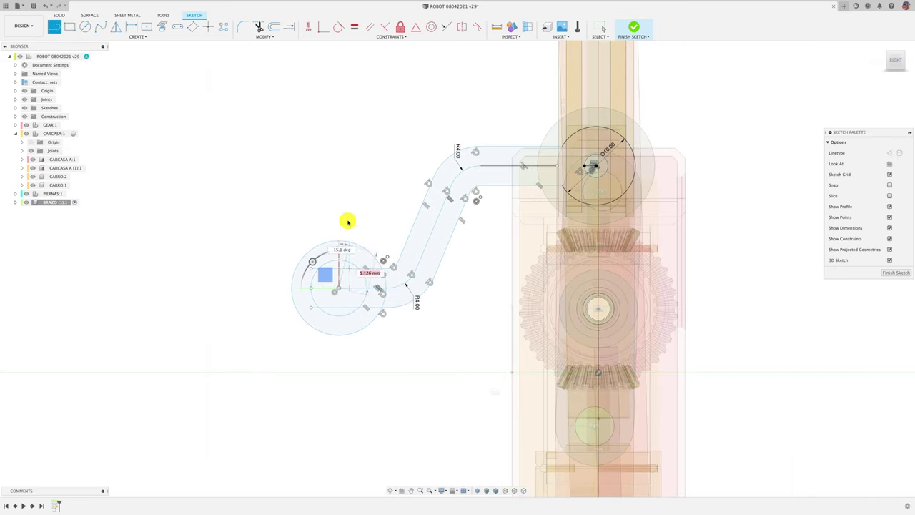
{"action": "left_click", "coordinate": [339, 198]}
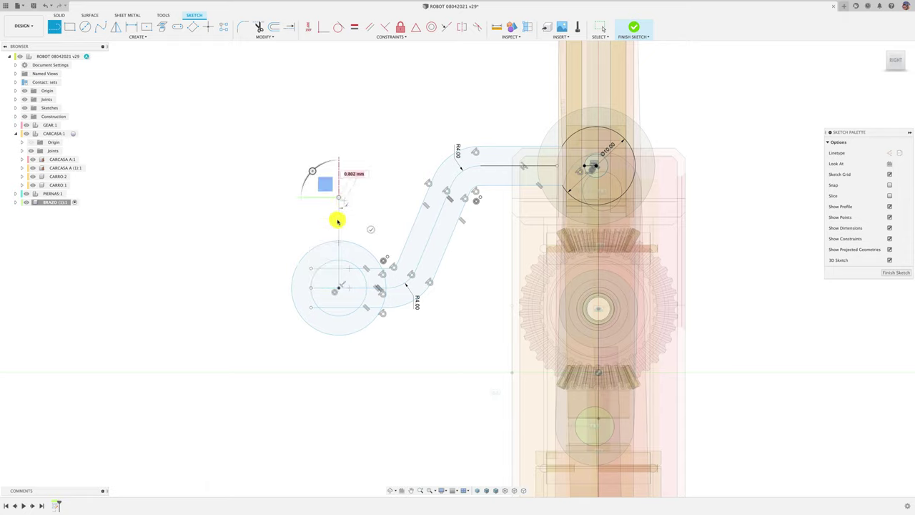
{"action": "key", "text": "Escape"}
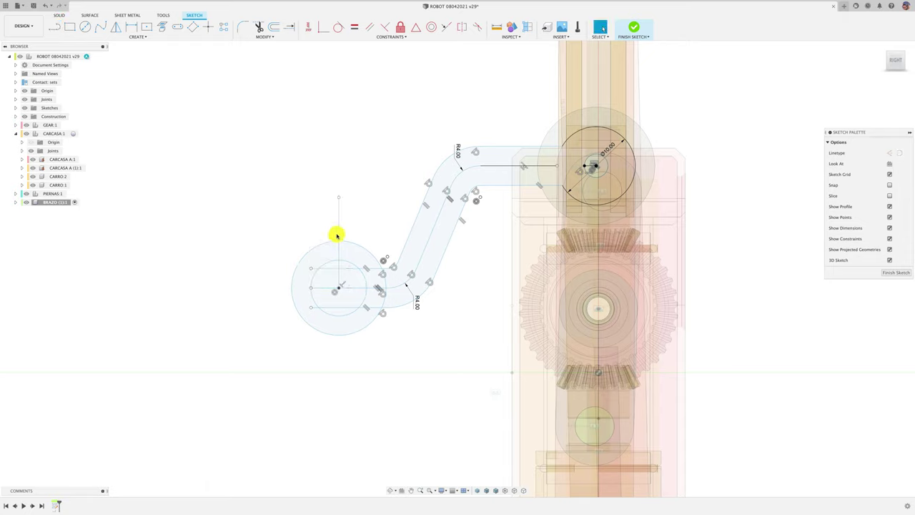
{"action": "left_click", "coordinate": [338, 235]}
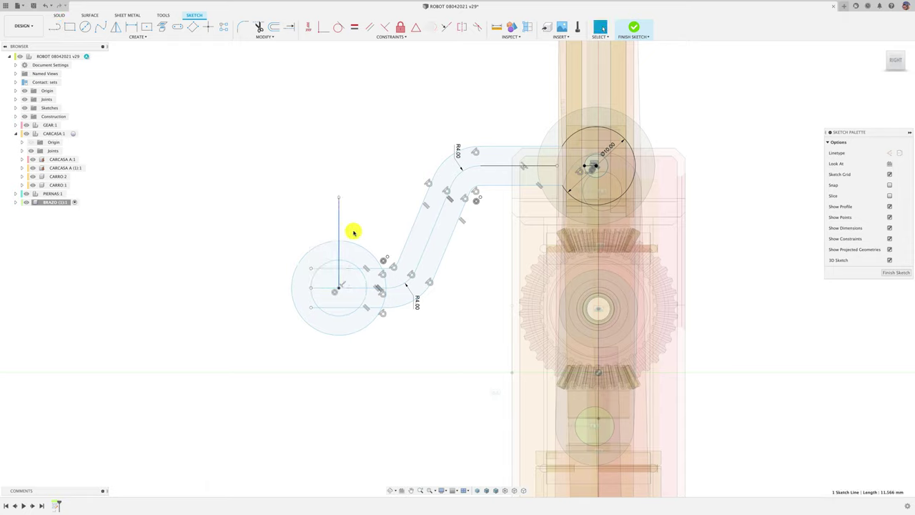
{"action": "left_click", "coordinate": [889, 153]}
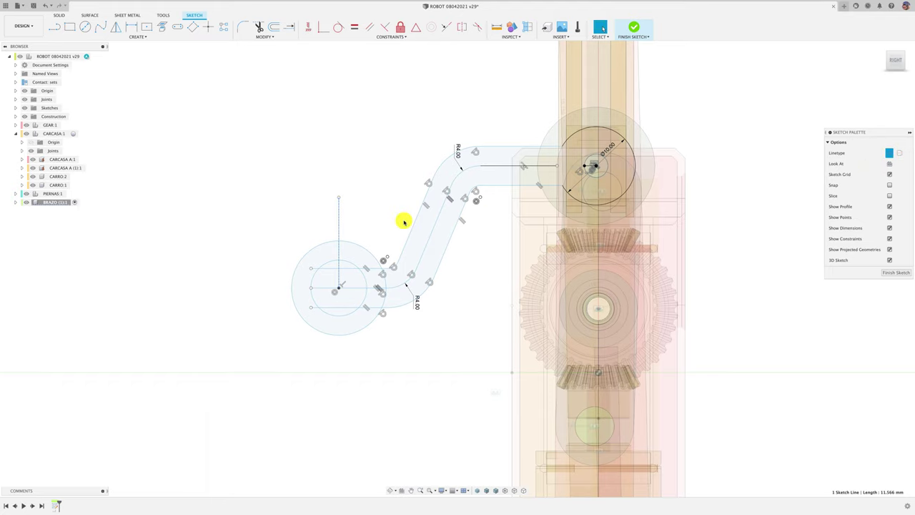
Add a vertical construction line straight down from the circles' centre.
{"action": "key", "text": "l"}
{"action": "left_click", "coordinate": [892, 157]}
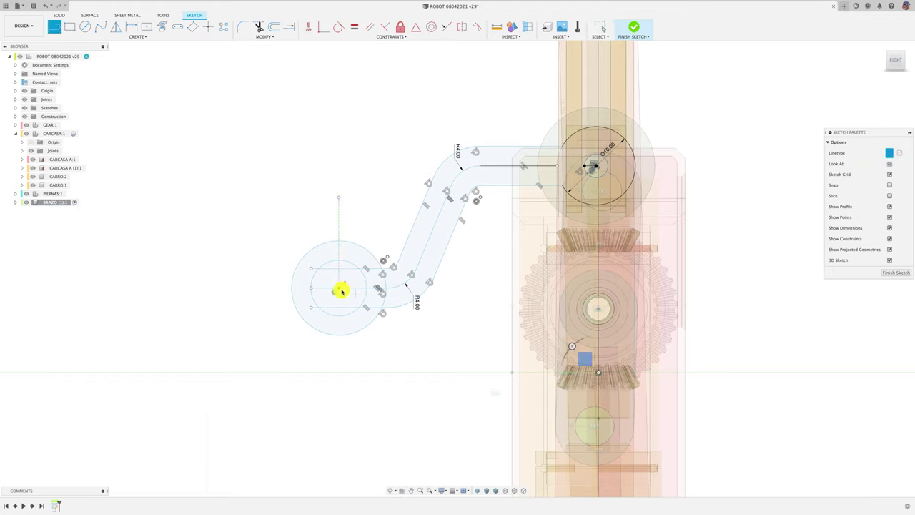
{"action": "left_click", "coordinate": [338, 289]}
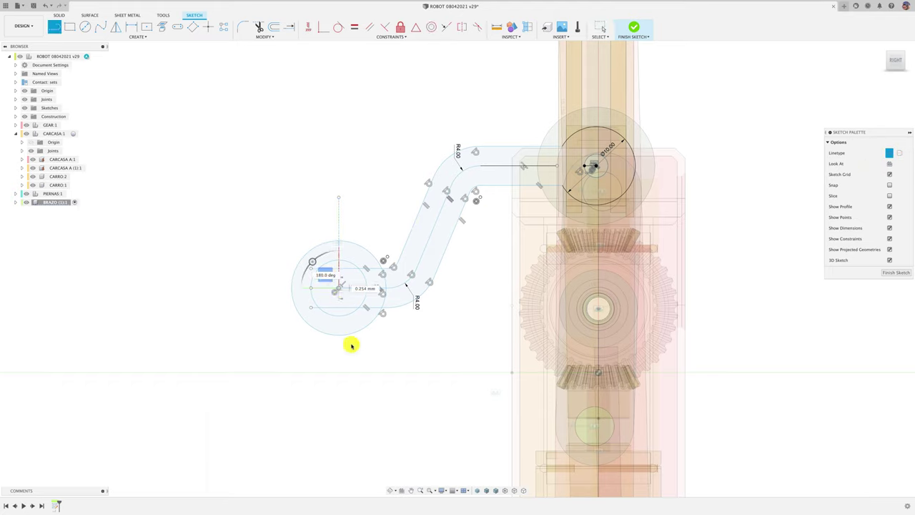
{"action": "left_click", "coordinate": [338, 397]}
{"action": "key", "text": "Escape"}
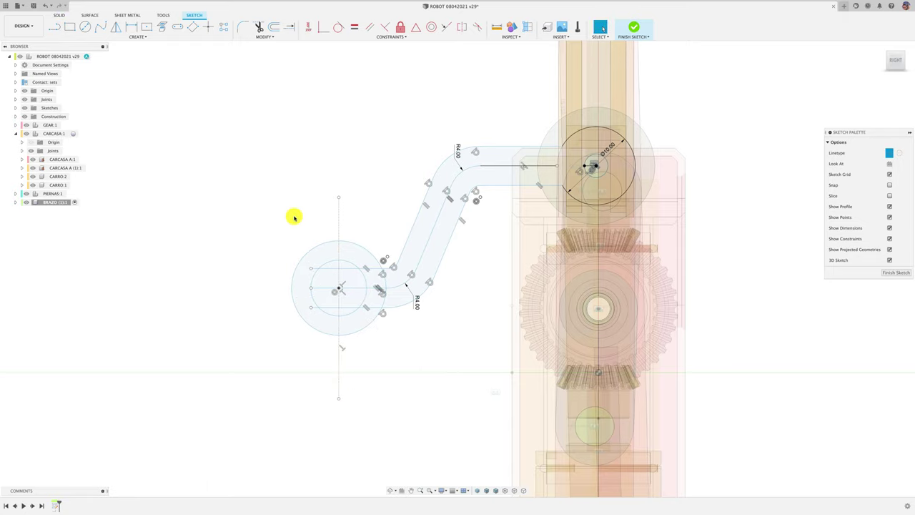
{"action": "left_click", "coordinate": [890, 153]}
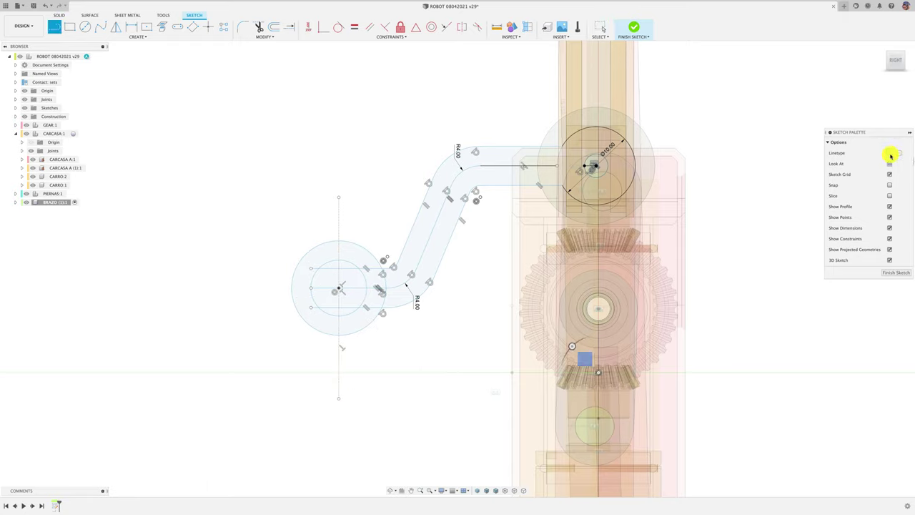
Draw horizontal lines leftward from the tops of the outer and inner circles.
{"action": "scroll", "coordinate": [337, 241], "scroll_direction": "up", "scroll_amount": 3}
{"action": "left_click", "coordinate": [339, 242]}
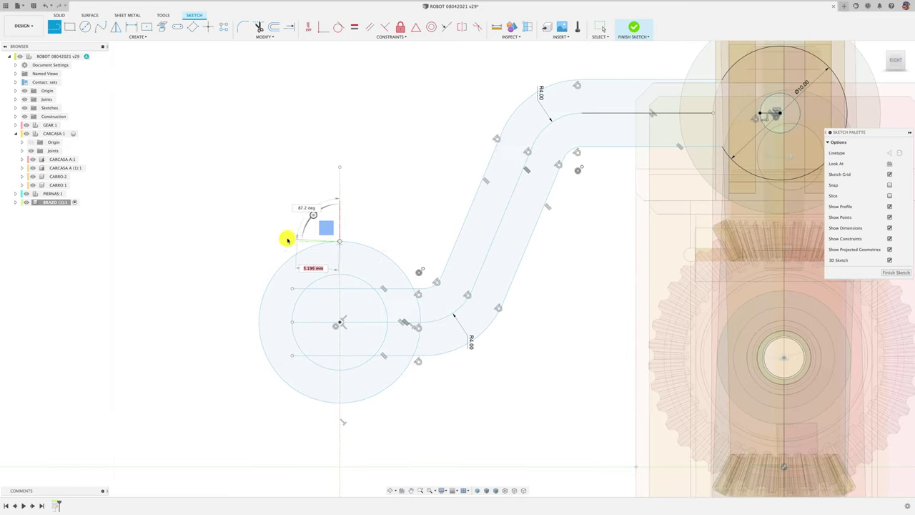
{"action": "left_click", "coordinate": [232, 241]}
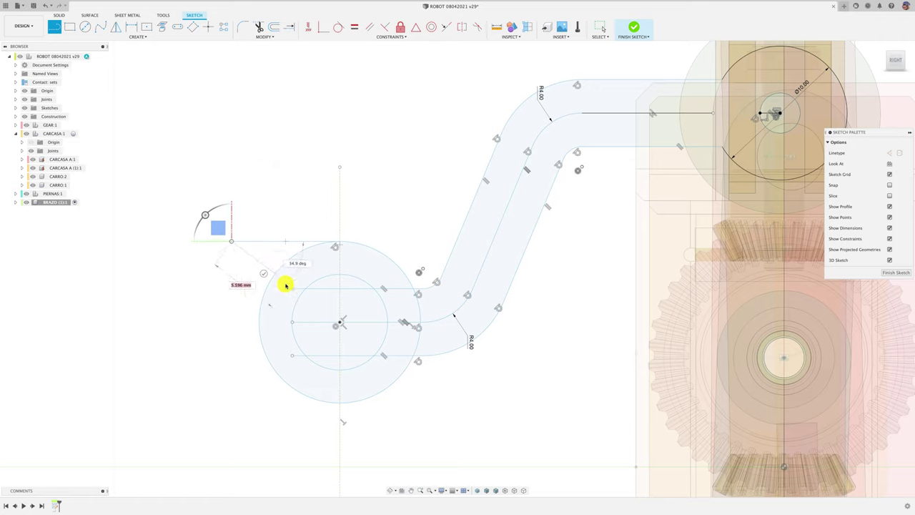
{"action": "key", "text": "Escape"}
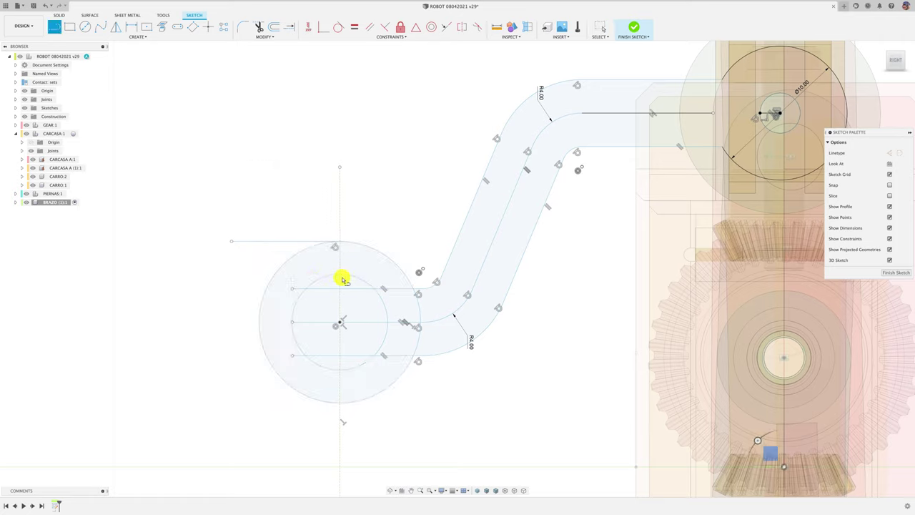
{"action": "left_click", "coordinate": [339, 275]}
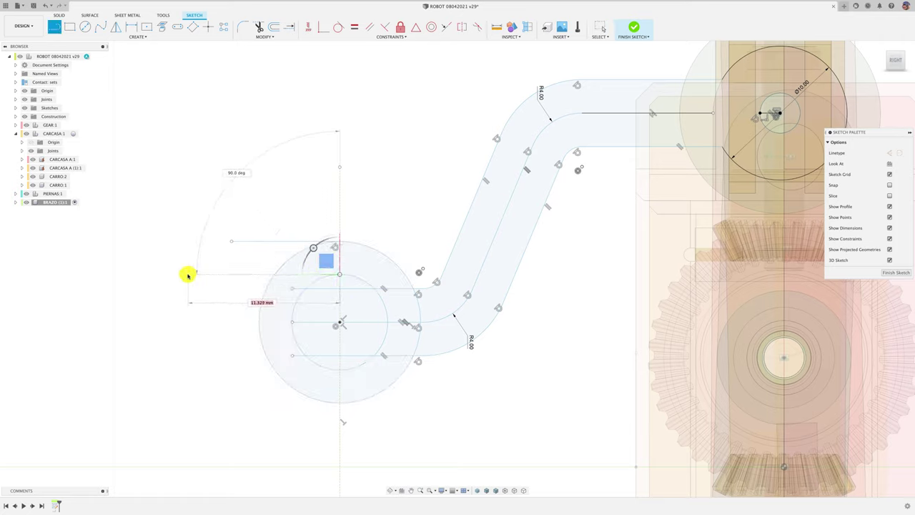
{"action": "left_click", "coordinate": [190, 275]}
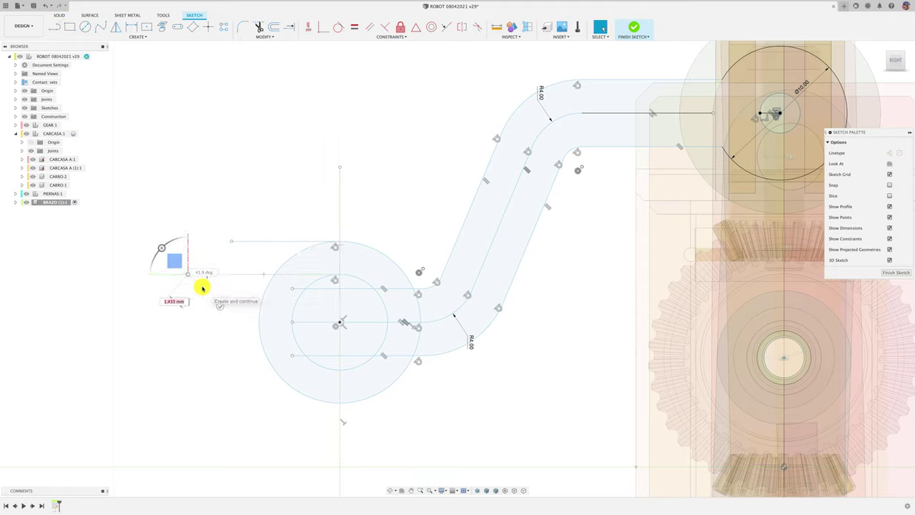
{"action": "key", "text": "Escape"}
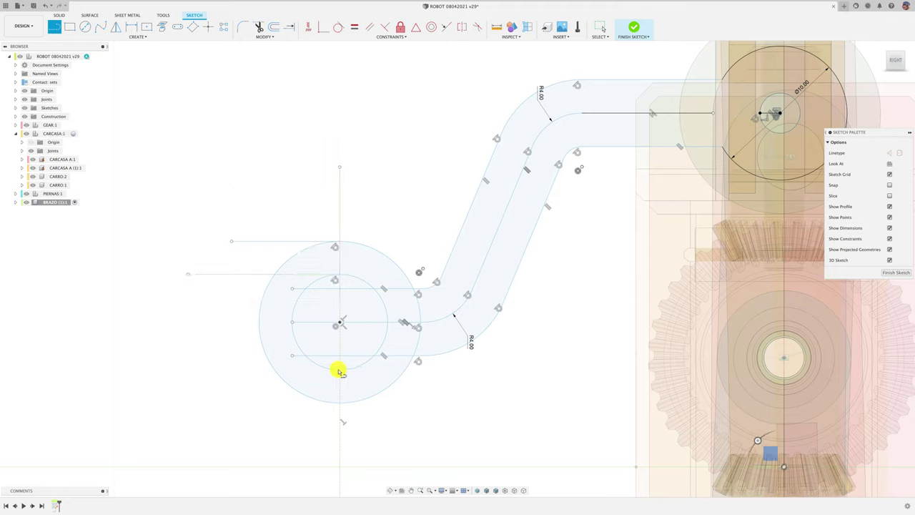
Add leftward lines from both circles' bottoms and a vertical line closing the profile.
{"action": "left_click", "coordinate": [340, 371]}
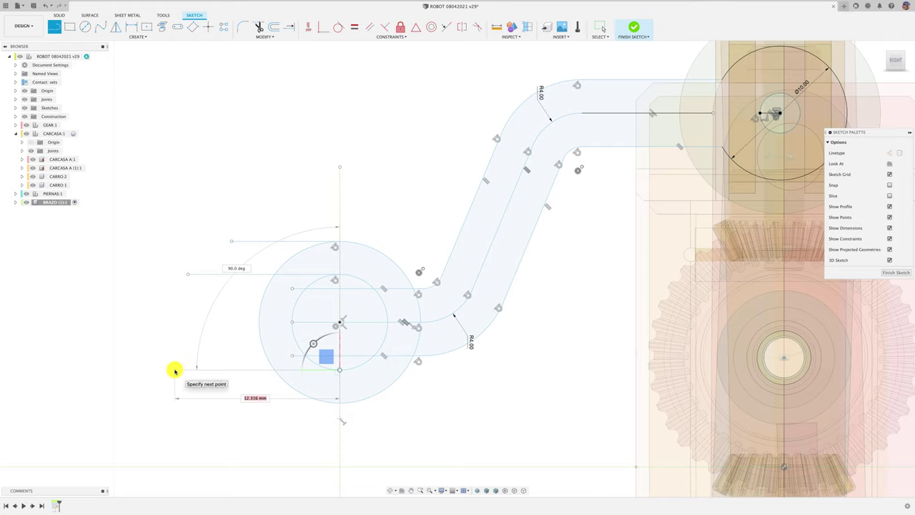
{"action": "left_click", "coordinate": [176, 371]}
{"action": "key", "text": "Escape"}
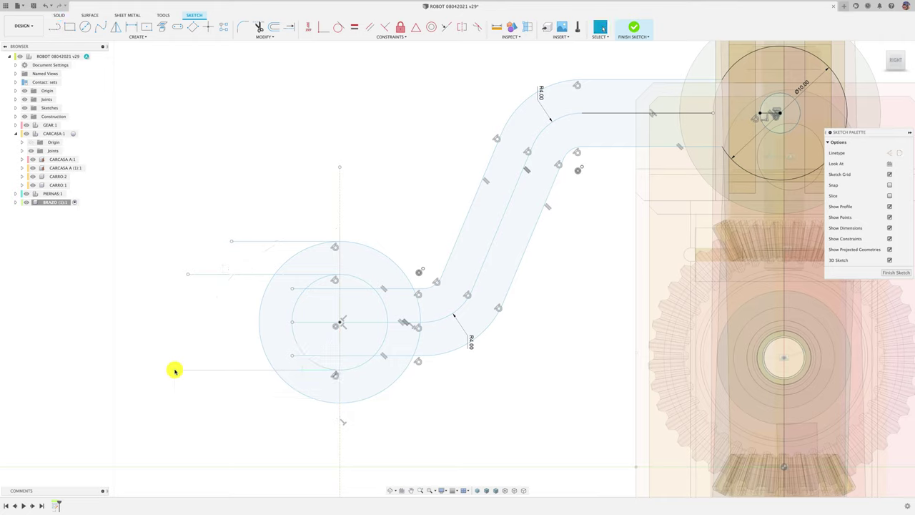
{"action": "key", "text": "l"}
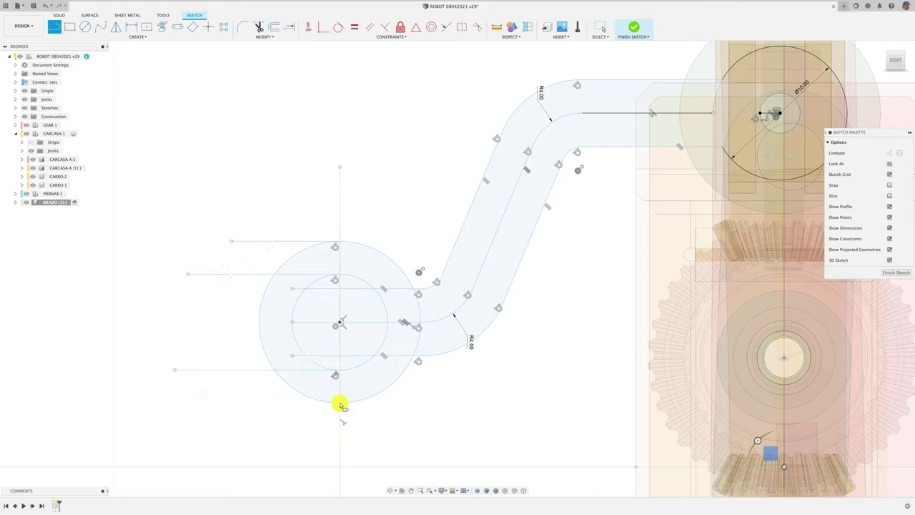
{"action": "left_click", "coordinate": [340, 403]}
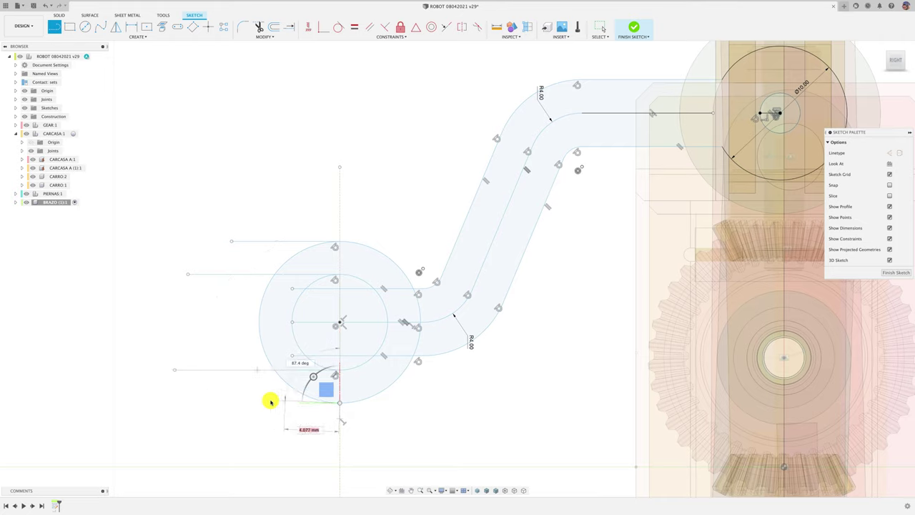
{"action": "left_click", "coordinate": [180, 405]}
{"action": "key", "text": "Escape"}
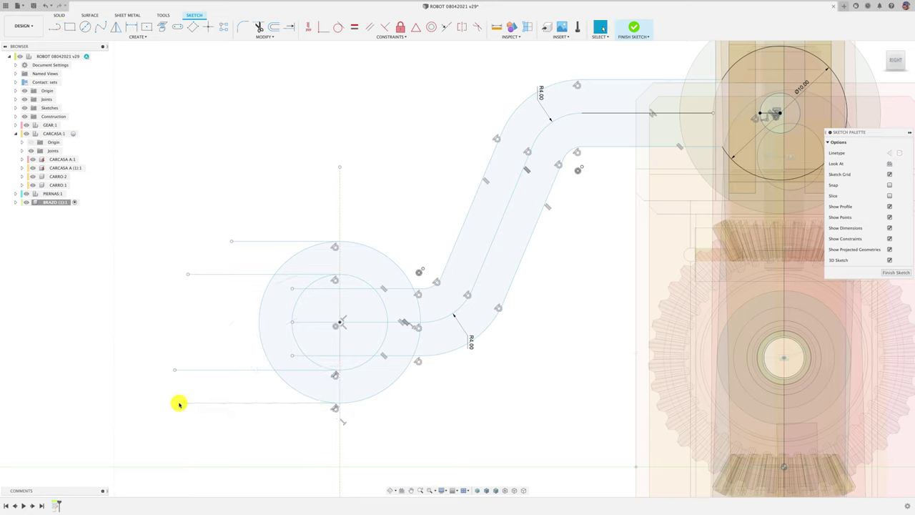
{"action": "key", "text": "l"}
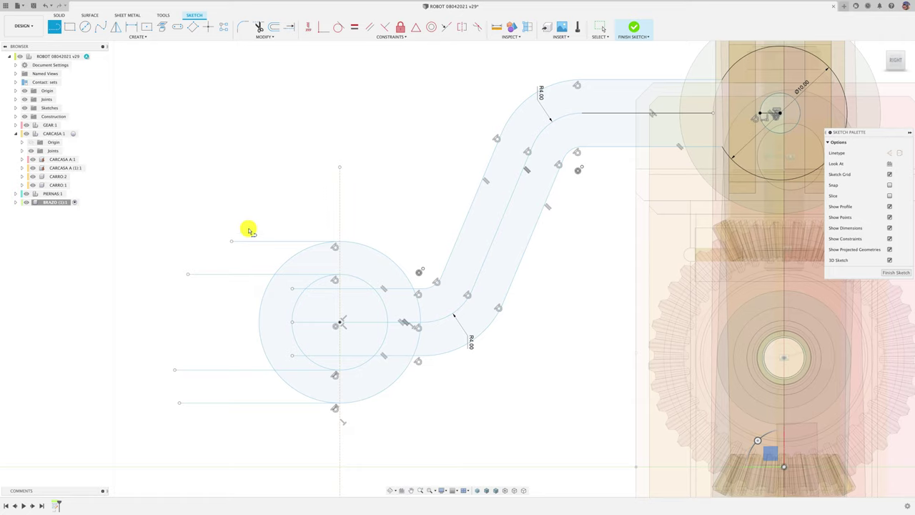
{"action": "left_click", "coordinate": [247, 229]}
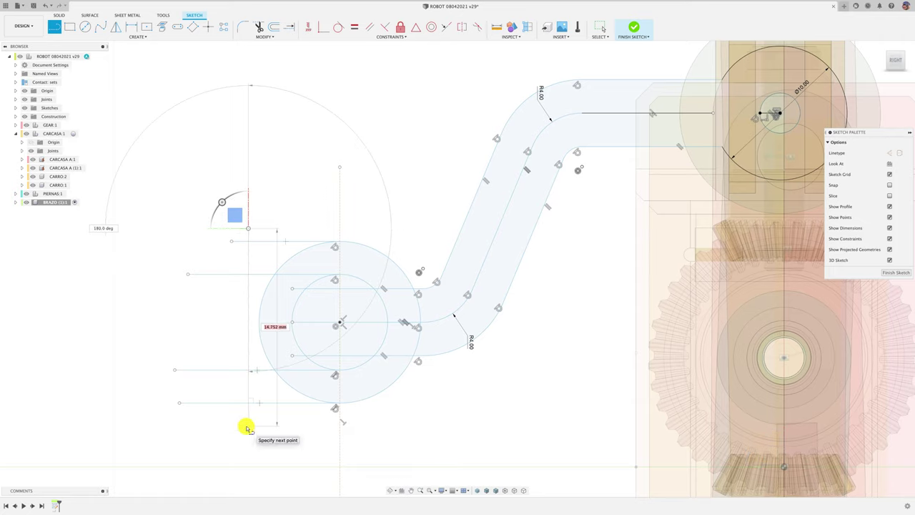
{"action": "left_click", "coordinate": [248, 428]}
Trim the leftover line stubs, top edge and outer circle arcs at the arm's end.
{"action": "key", "text": "t"}
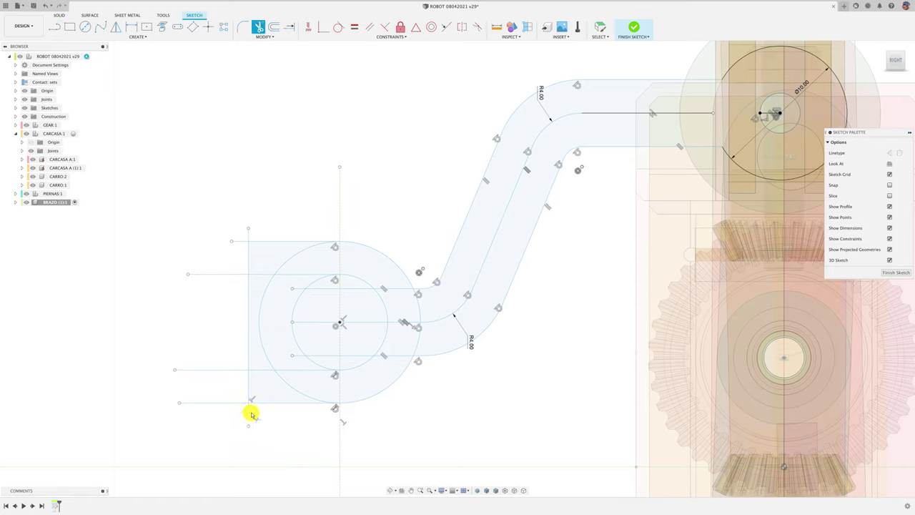
{"action": "left_click", "coordinate": [221, 402]}
{"action": "left_click", "coordinate": [247, 418]}
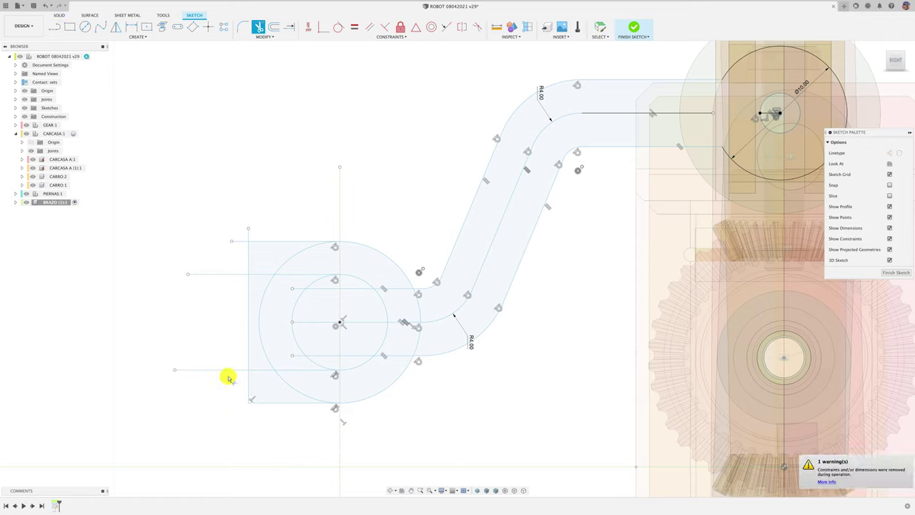
{"action": "left_click", "coordinate": [231, 272]}
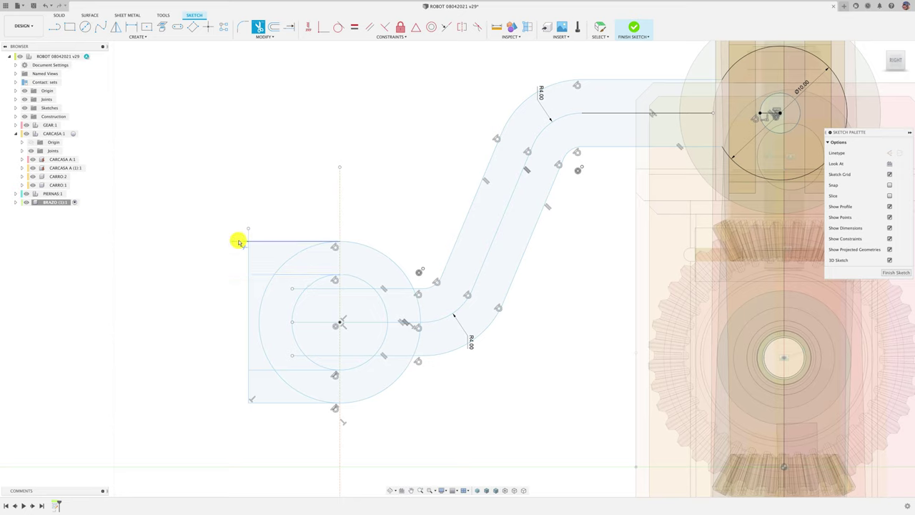
{"action": "left_click", "coordinate": [245, 240]}
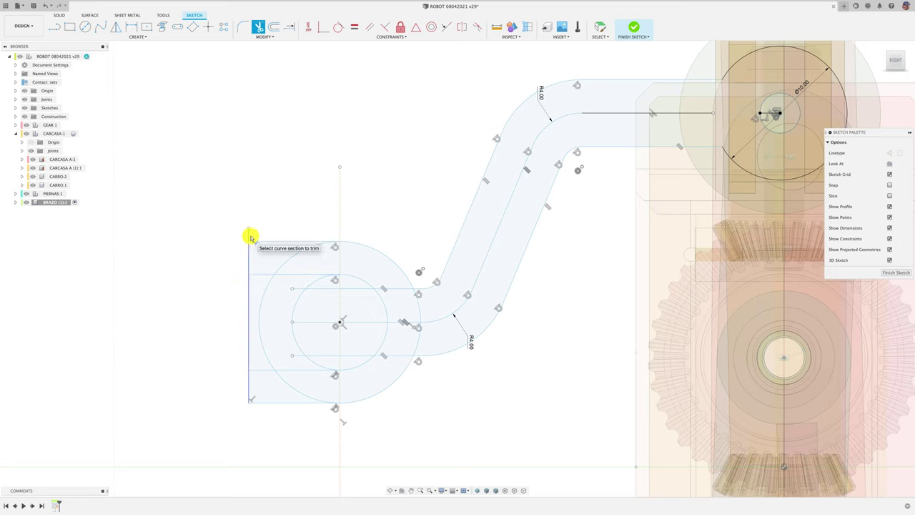
{"action": "left_click", "coordinate": [279, 281]}
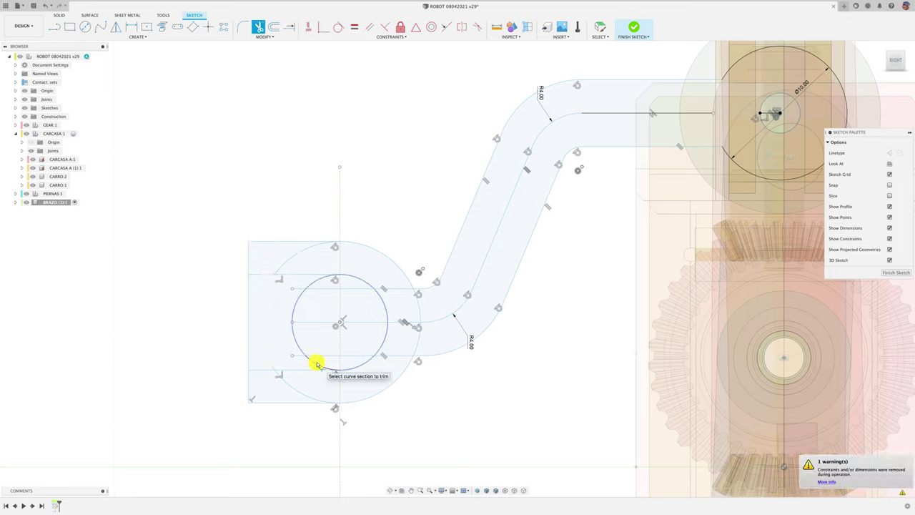
{"action": "left_click", "coordinate": [325, 280]}
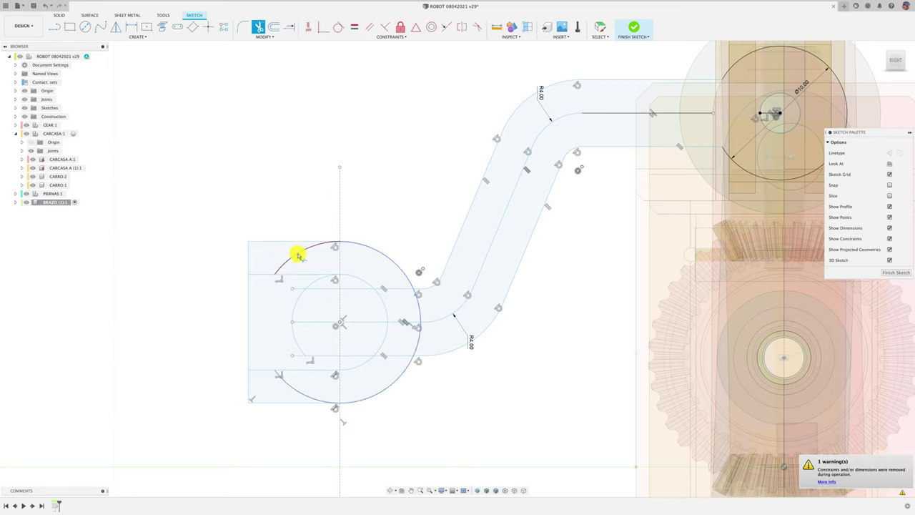
{"action": "left_click", "coordinate": [299, 255]}
{"action": "left_click", "coordinate": [317, 285]}
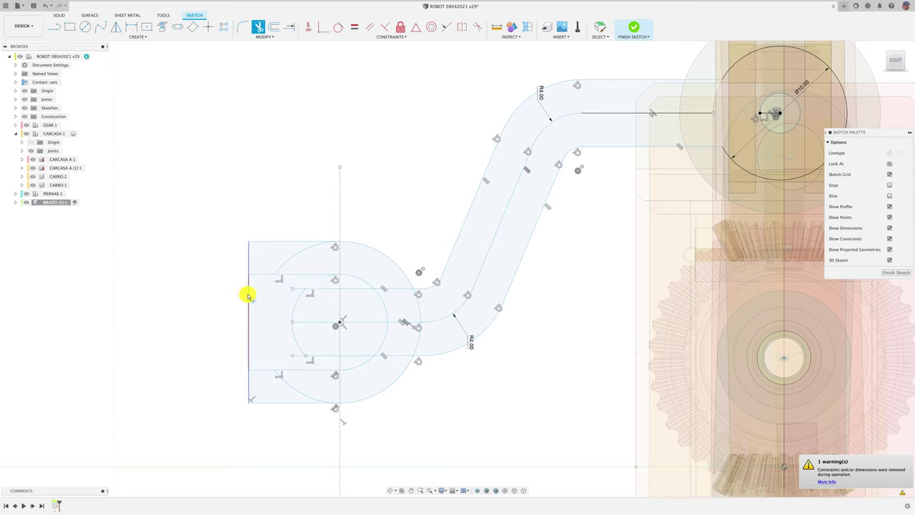
{"action": "left_click", "coordinate": [248, 300]}
Trim the remaining inner arcs and short horizontal segments to leave a clean U-shaped fork.
{"action": "left_click", "coordinate": [300, 348]}
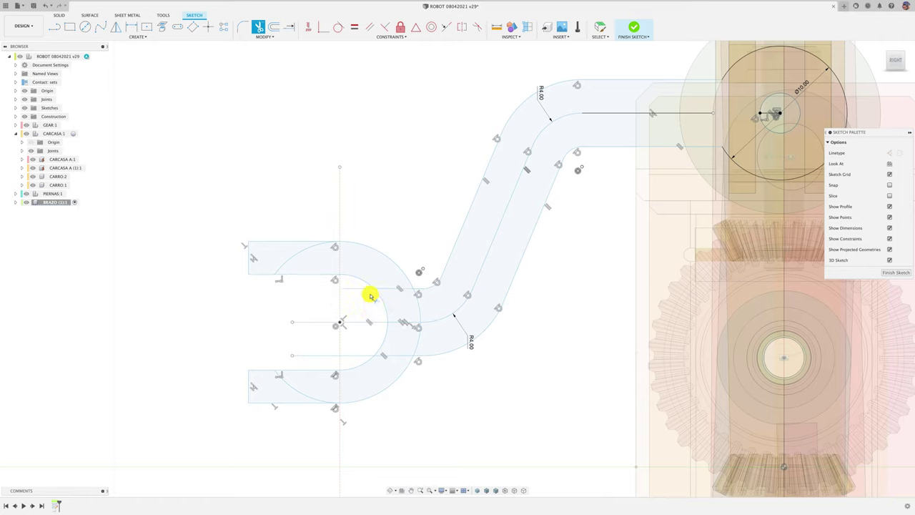
{"action": "left_click", "coordinate": [358, 353]}
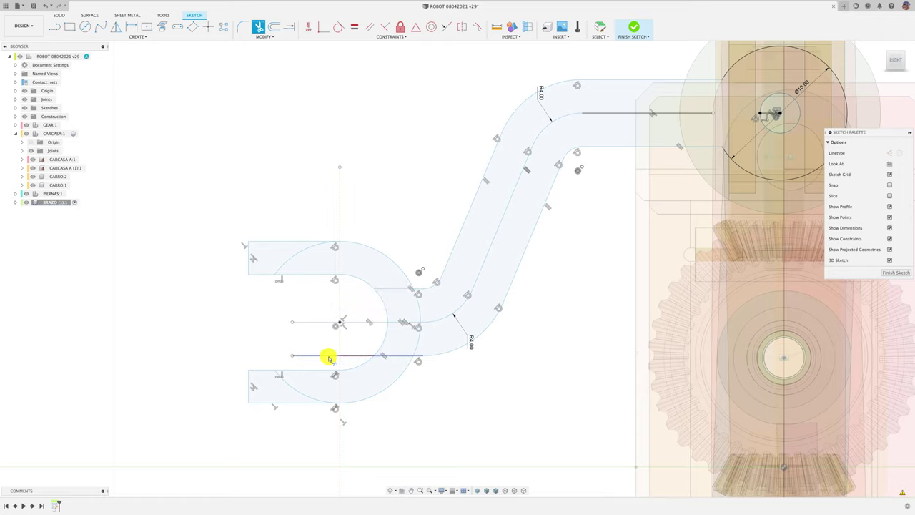
{"action": "left_click", "coordinate": [324, 279]}
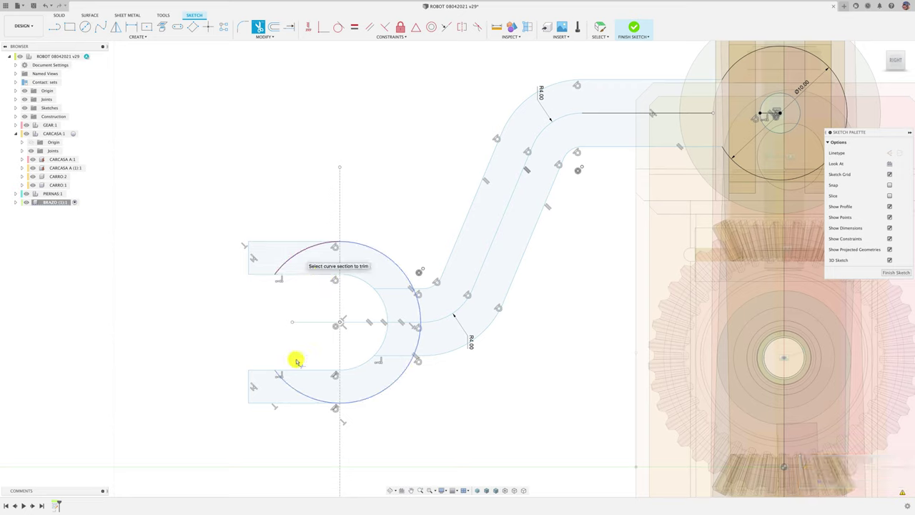
{"action": "left_click", "coordinate": [302, 395]}
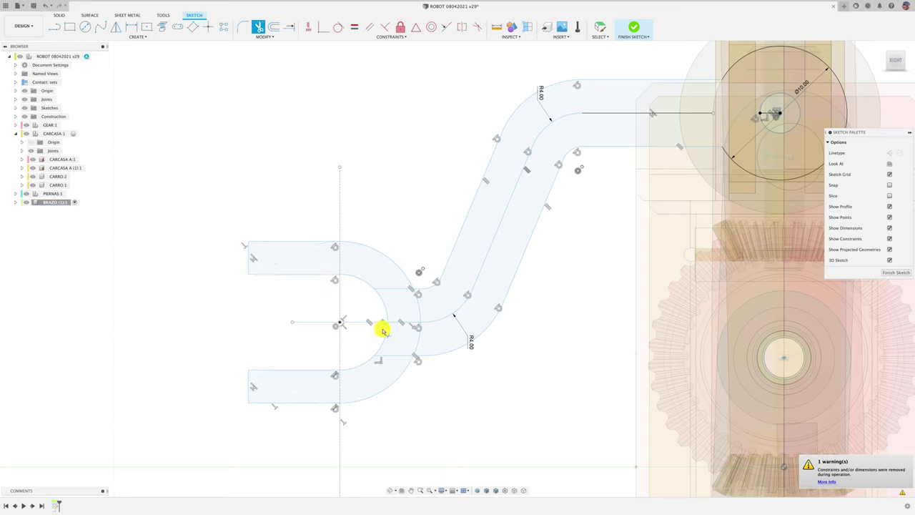
{"action": "left_click", "coordinate": [398, 290]}
{"action": "left_click", "coordinate": [429, 339]}
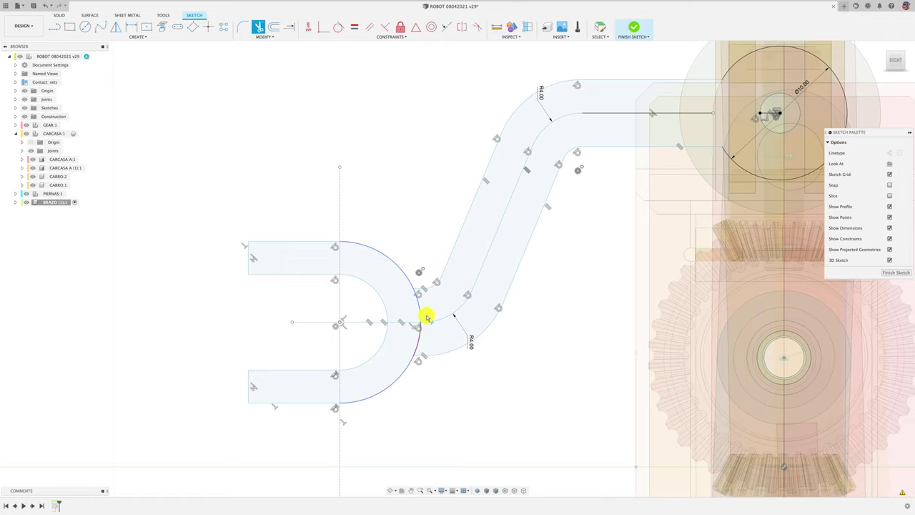
{"action": "left_click", "coordinate": [420, 310]}
{"action": "scroll", "coordinate": [417, 371], "scroll_direction": "down", "scroll_amount": 3}
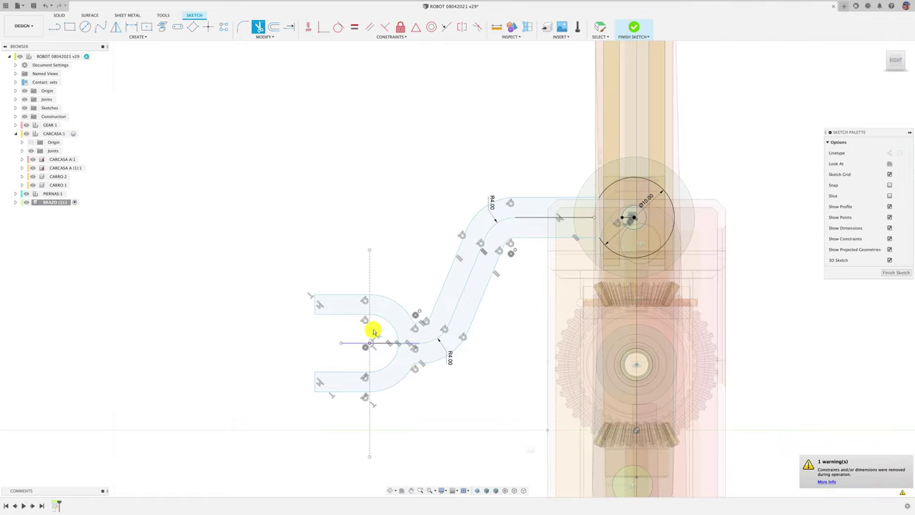
{"action": "scroll", "coordinate": [488, 315], "scroll_direction": "down", "scroll_amount": 2}
{"action": "scroll", "coordinate": [368, 315], "scroll_direction": "down", "scroll_amount": 3}
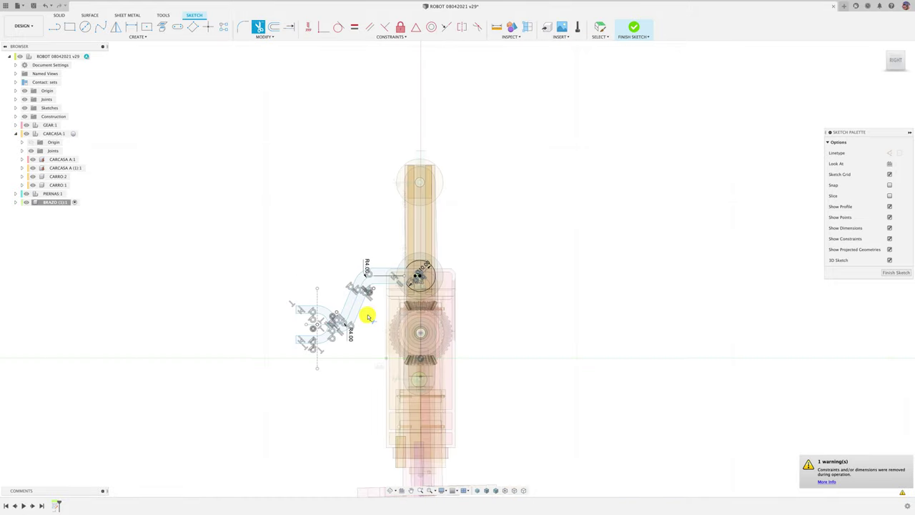
{"action": "scroll", "coordinate": [376, 304], "scroll_direction": "down", "scroll_amount": 1}
{"action": "scroll", "coordinate": [379, 300], "scroll_direction": "up", "scroll_amount": 2}
{"action": "scroll", "coordinate": [374, 325], "scroll_direction": "down", "scroll_amount": 2}
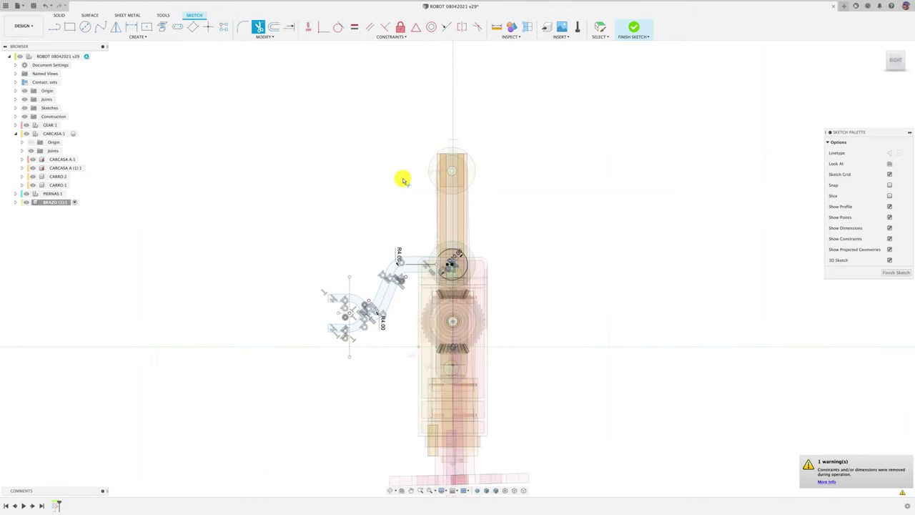
Dimension the short top line, try 5 mm, then undo back to 9.786 mm.
{"action": "scroll", "coordinate": [390, 294], "scroll_direction": "up", "scroll_amount": 4}
{"action": "key", "text": "Escape"}
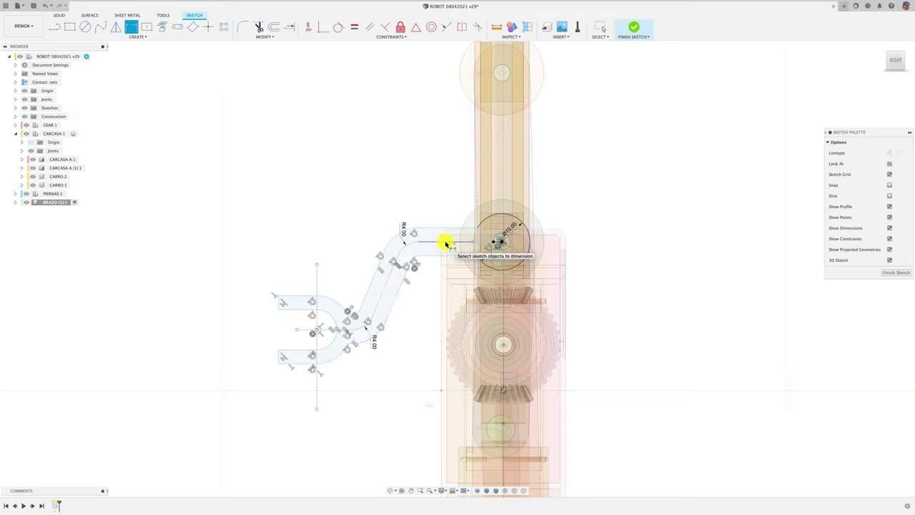
{"action": "left_click", "coordinate": [446, 244]}
{"action": "left_click", "coordinate": [446, 202]}
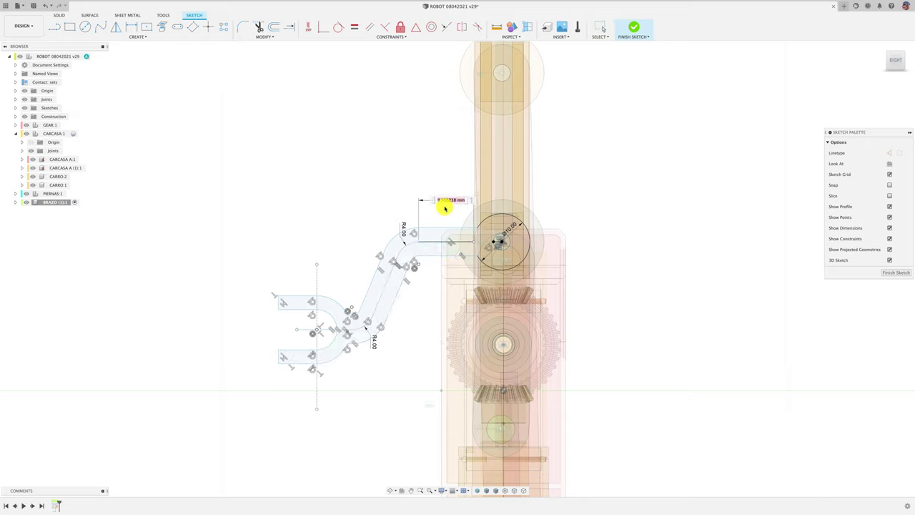
{"action": "type", "text": "5"}
{"action": "key", "text": "Return"}
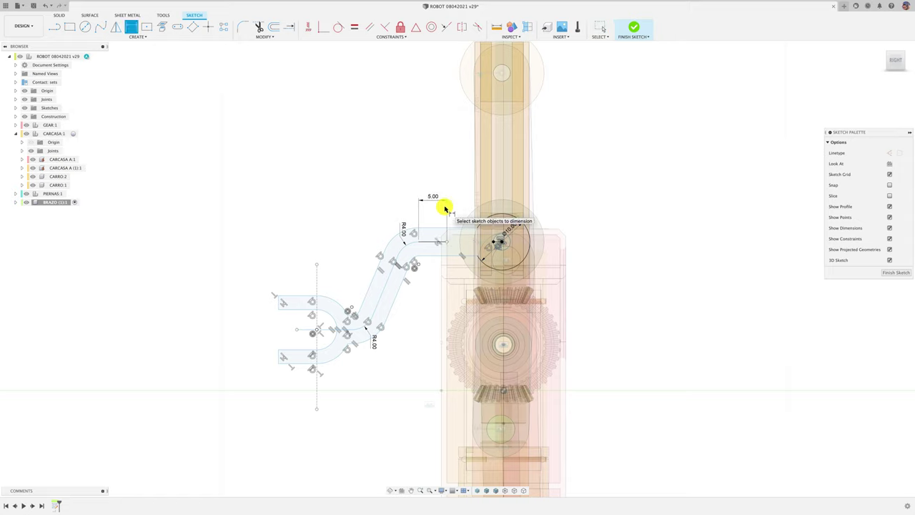
{"action": "key", "text": "Escape"}
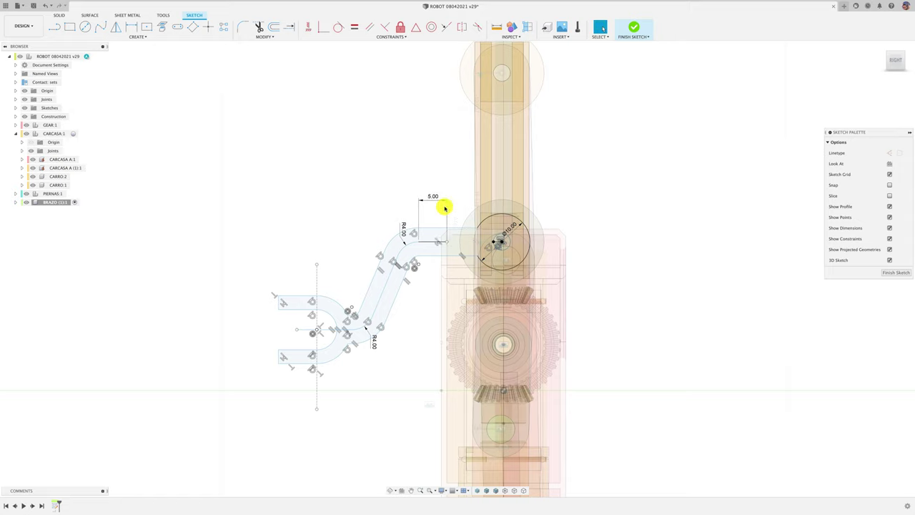
{"action": "key", "text": "ctrl+z"}
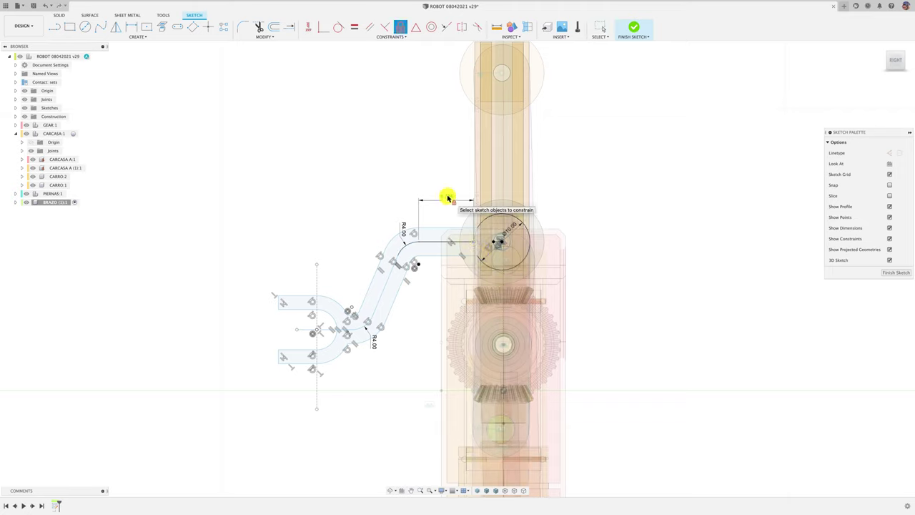
{"action": "key", "text": "Escape"}
{"action": "mouse_move", "coordinate": [447, 199]}
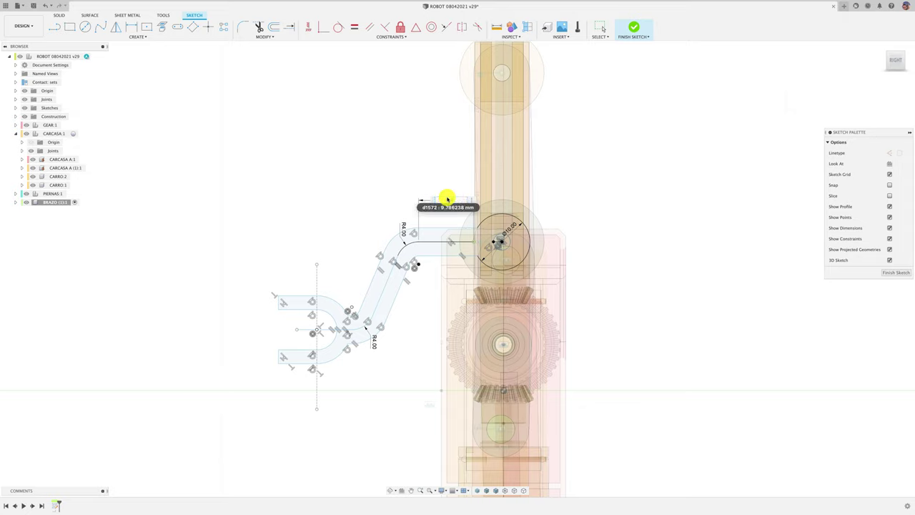
Change the line's length dimension to 4 mm, then undo back to 9.786 mm.
{"action": "double_click", "coordinate": [447, 198]}
{"action": "type", "text": "4"}
{"action": "key", "text": "Return"}
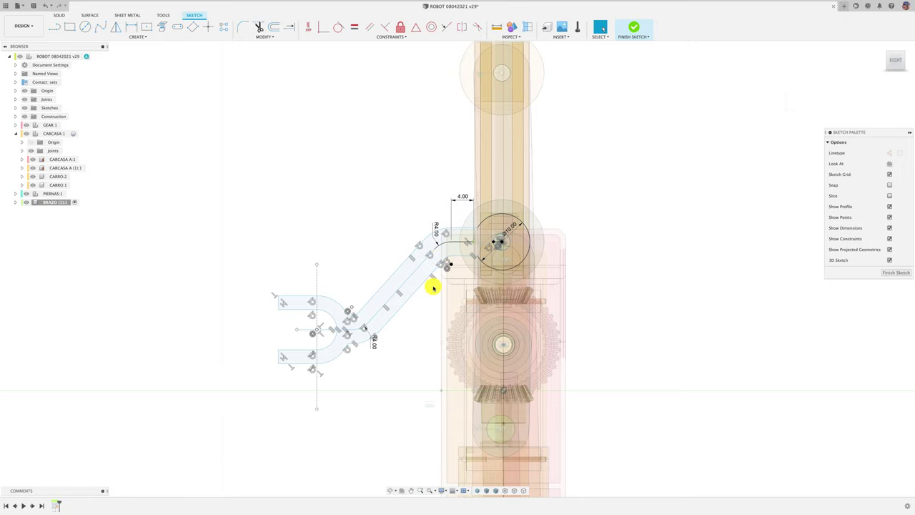
{"action": "key", "text": "ctrl+z"}
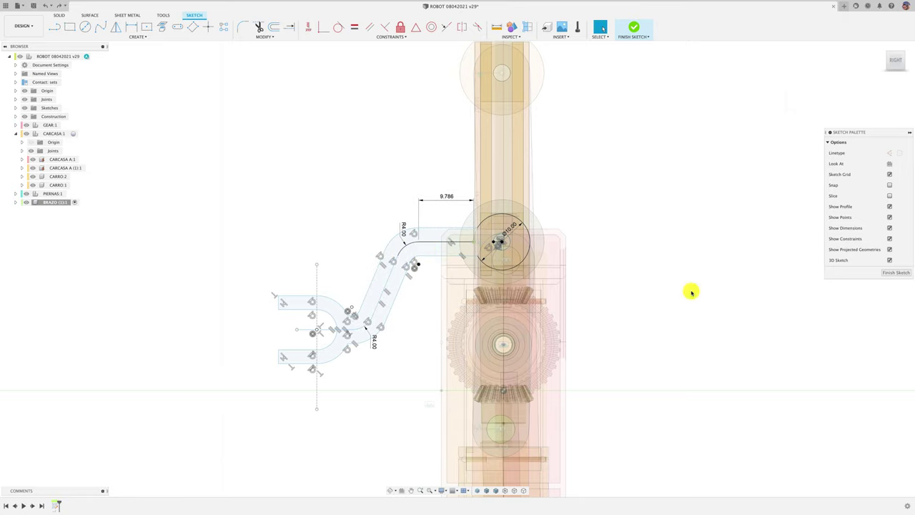
Finish the sketch and extrude the joint circle and arm profiles 3 mm.
{"action": "left_click", "coordinate": [890, 275]}
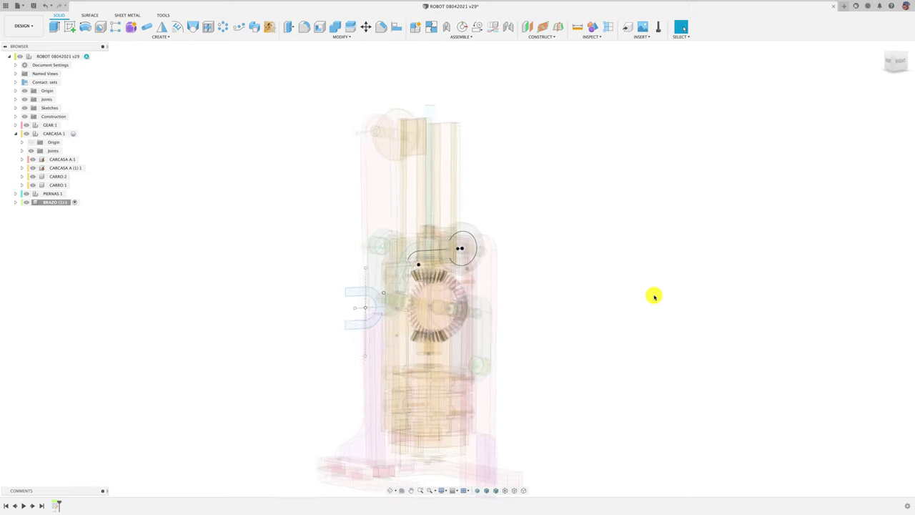
{"action": "key", "text": "e"}
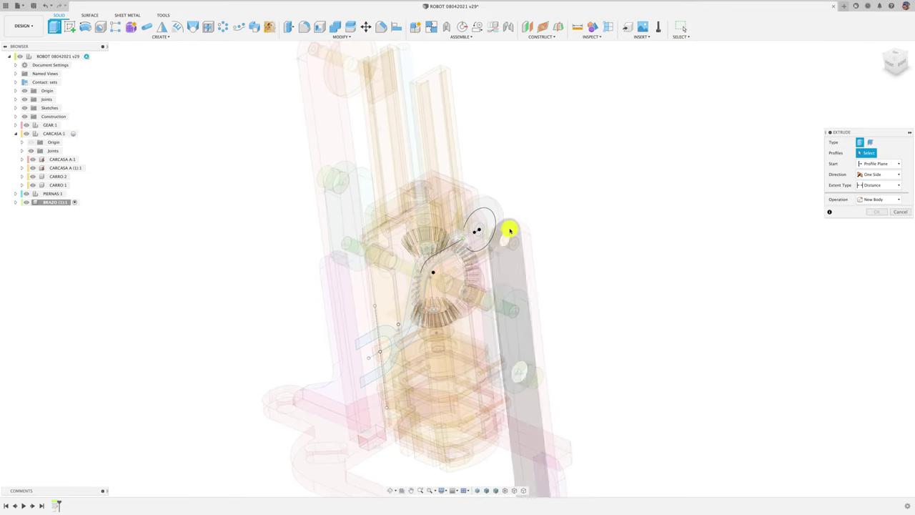
{"action": "left_click", "coordinate": [489, 218]}
{"action": "left_click", "coordinate": [443, 256]}
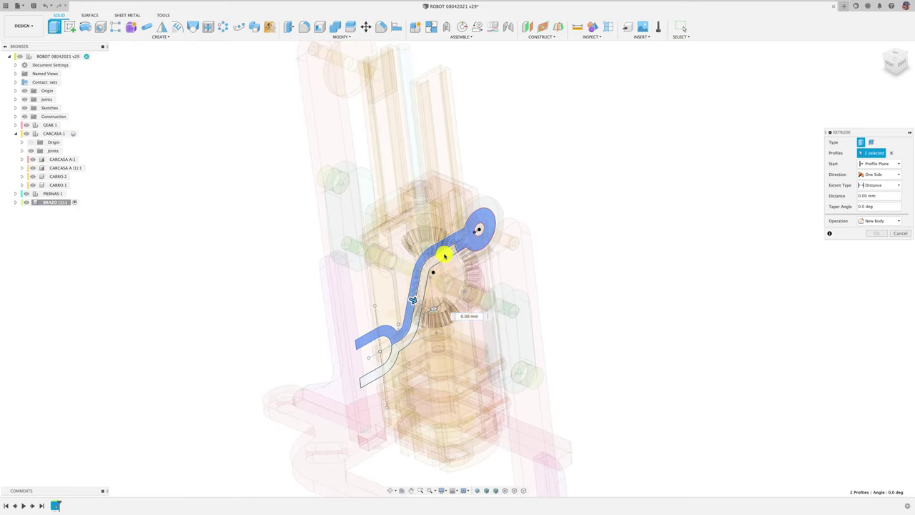
{"action": "left_click", "coordinate": [403, 333]}
{"action": "left_click_drag", "start_coordinate": [422, 318], "coordinate": [426, 321]}
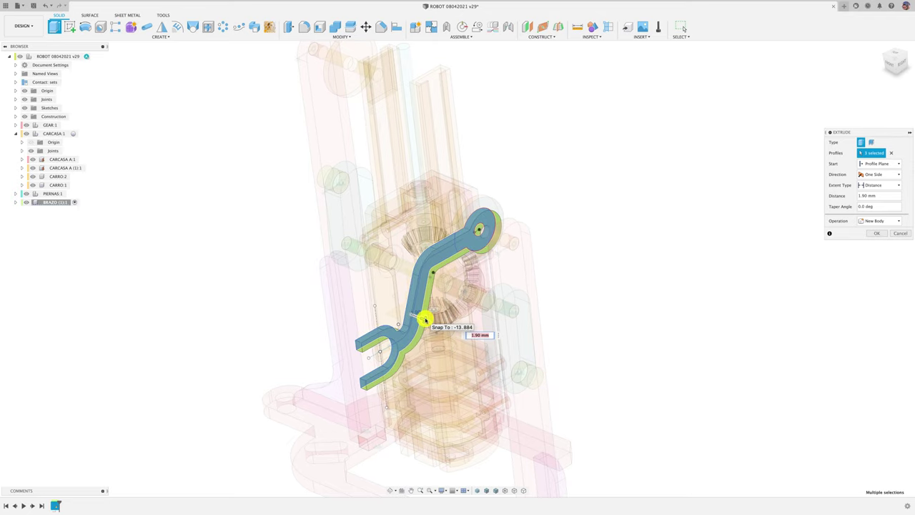
{"action": "type", "text": "3"}
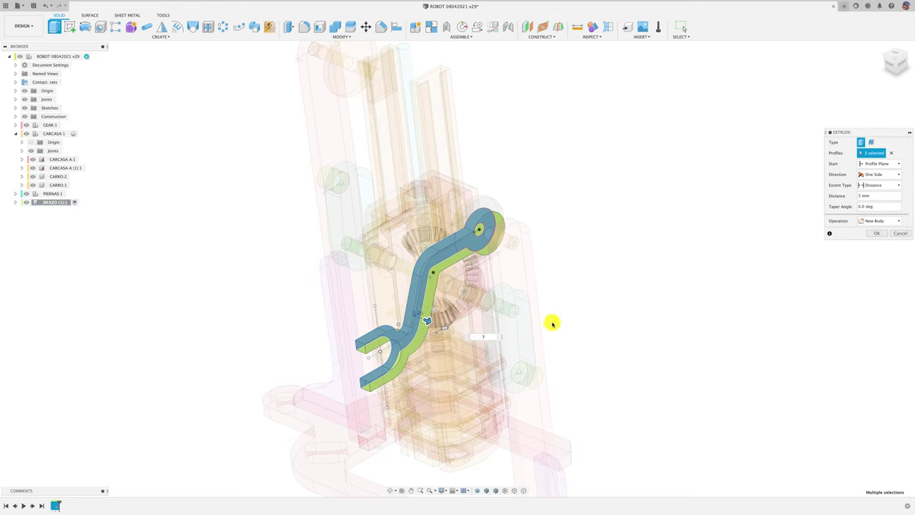
{"action": "middle_click_drag", "start_coordinate": [551, 322], "coordinate": [649, 301], "text": "shift"}
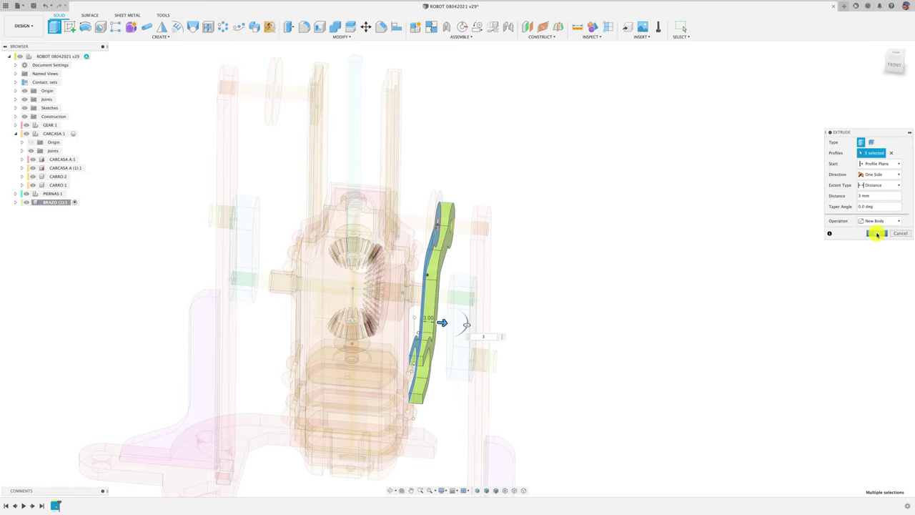
{"action": "left_click", "coordinate": [876, 234]}
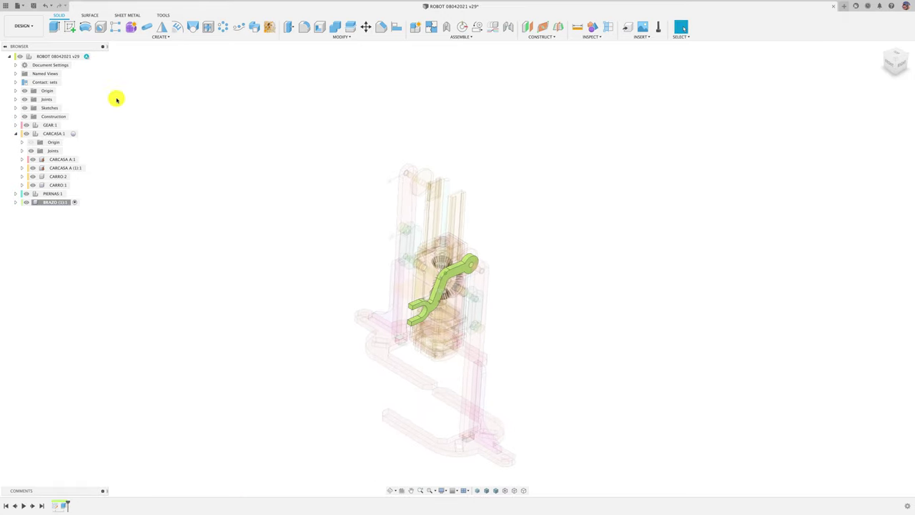
Reactivate the root assembly and pull the green arm clear to see the shaft.
{"action": "left_click", "coordinate": [89, 56]}
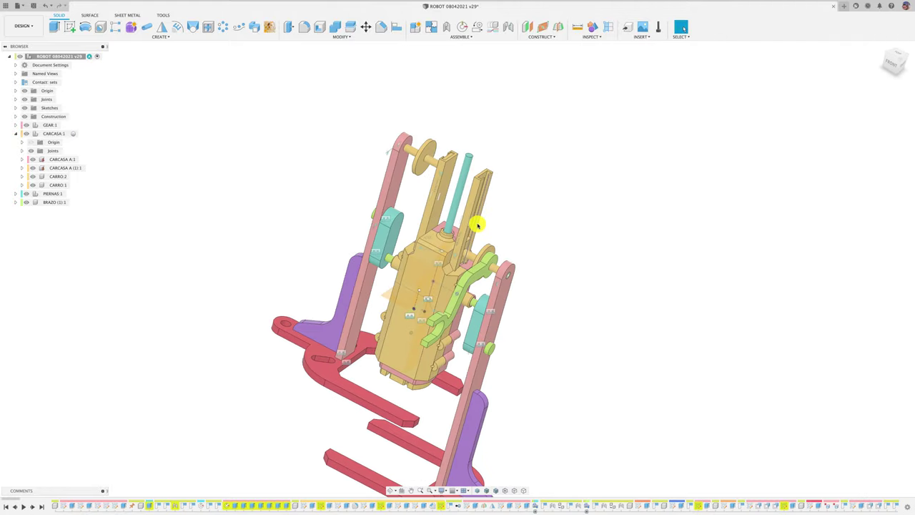
{"action": "scroll", "coordinate": [372, 243], "scroll_direction": "up", "scroll_amount": 5}
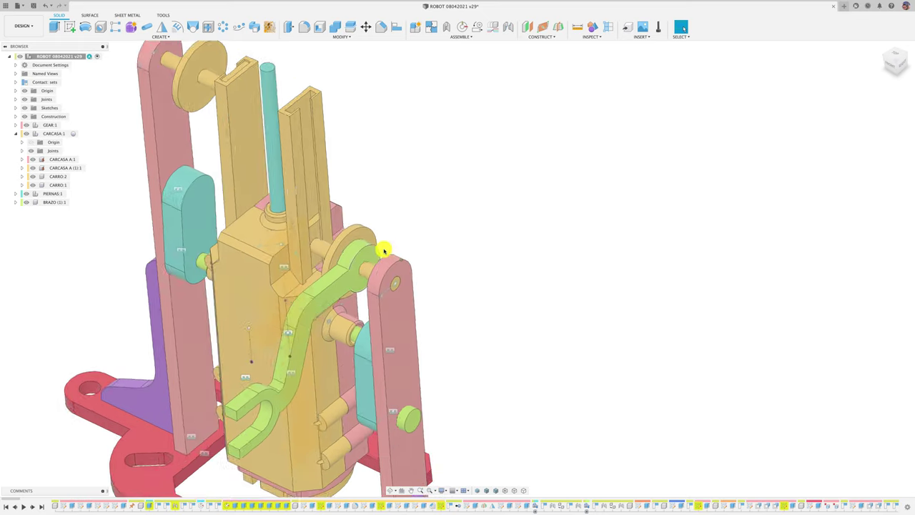
{"action": "left_click_drag", "start_coordinate": [358, 255], "coordinate": [637, 234]}
{"action": "middle_click_drag", "start_coordinate": [636, 235], "coordinate": [601, 212], "text": "shift"}
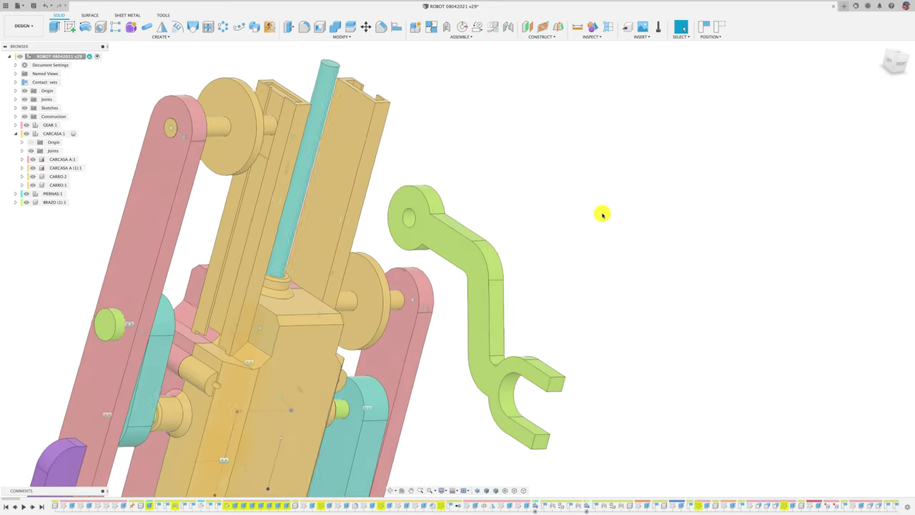
Joint the arm's hole onto the CARRO:2 gold disc shaft.
{"action": "key", "text": "j"}
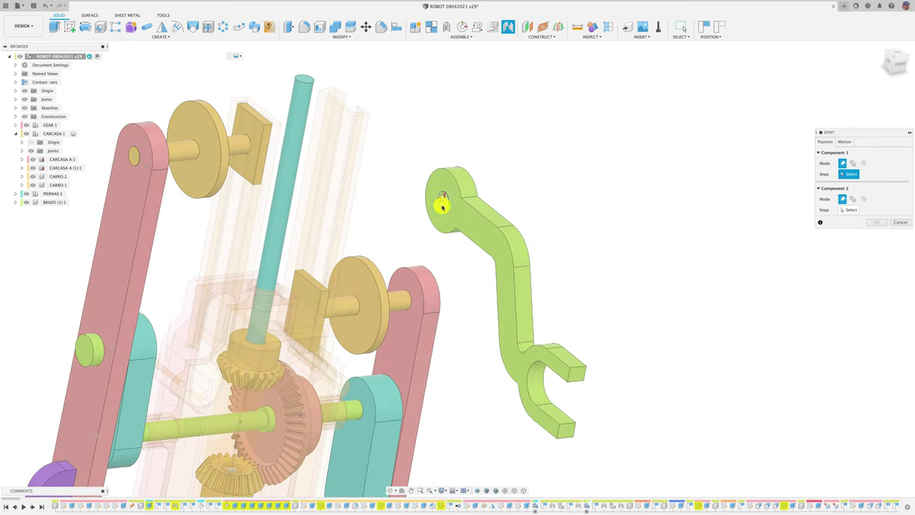
{"action": "left_click", "coordinate": [442, 204]}
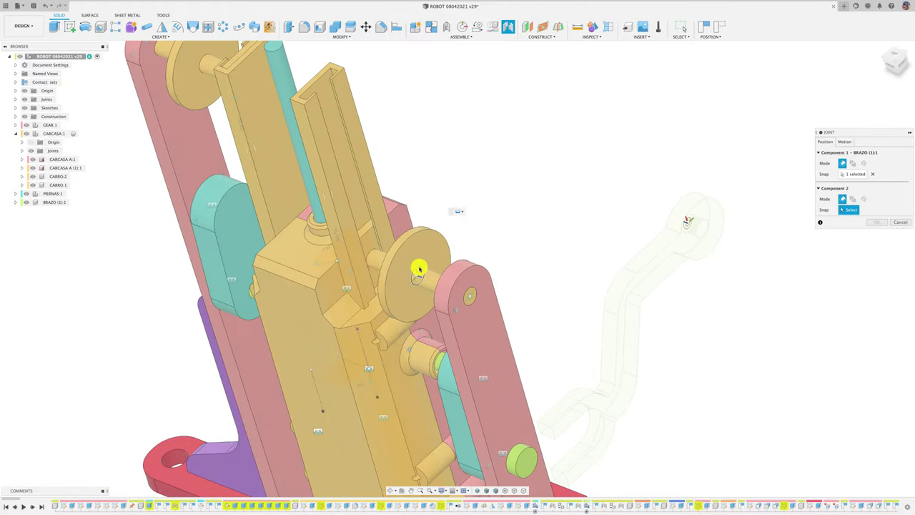
{"action": "left_click", "coordinate": [420, 266]}
{"action": "left_click", "coordinate": [844, 142]}
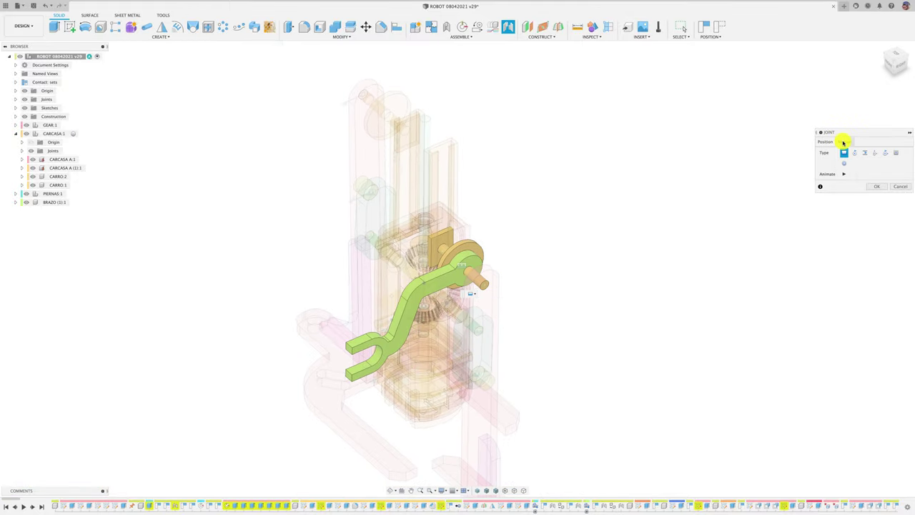
{"action": "left_click", "coordinate": [879, 189]}
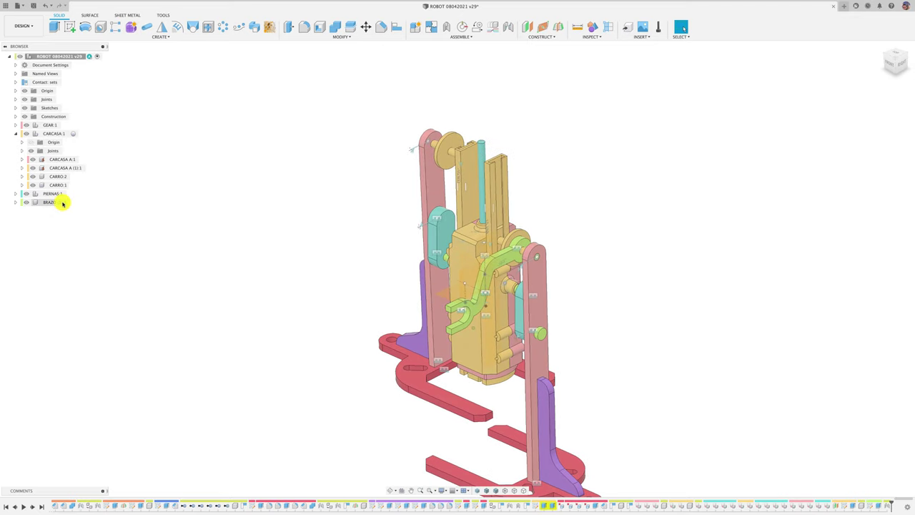
Create a BRAZOS component under the robot and move the BRAZO (1):1 arm into it.
{"action": "right_click", "coordinate": [76, 57]}
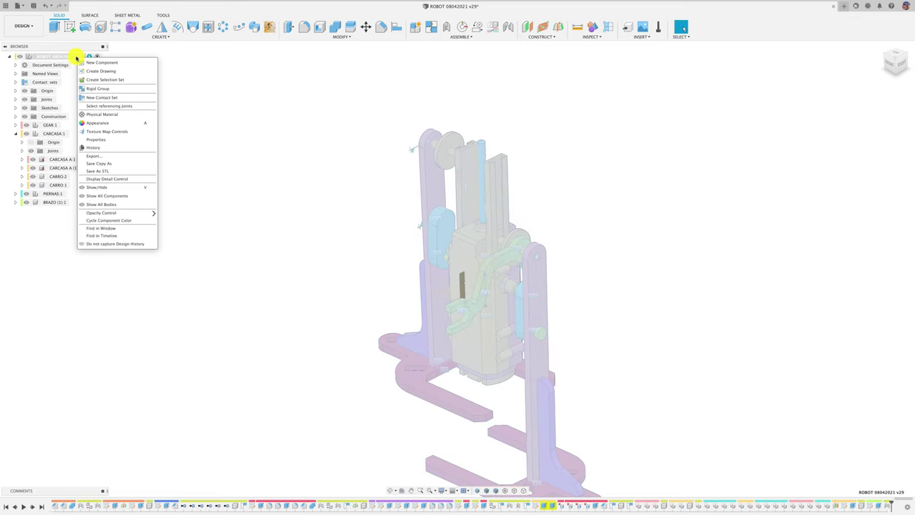
{"action": "left_click", "coordinate": [92, 62]}
{"action": "type", "text": "BRAZOS"}
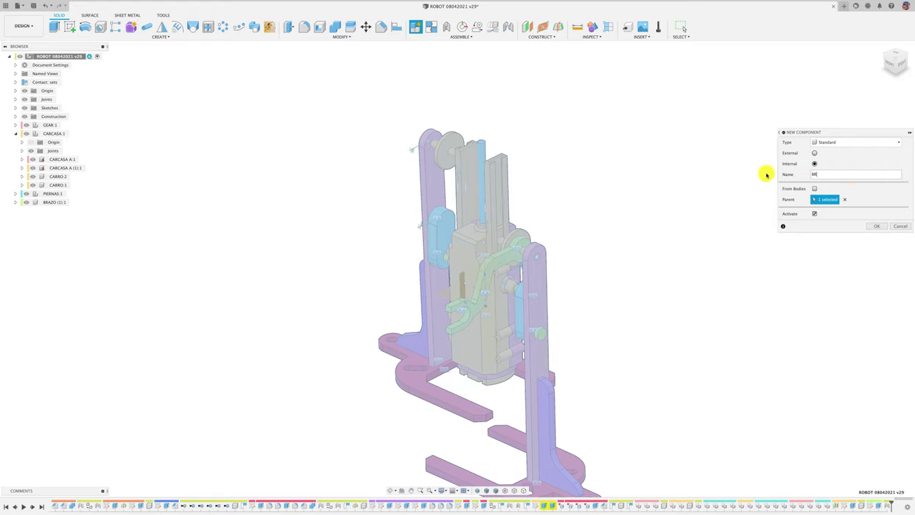
{"action": "left_click", "coordinate": [874, 227]}
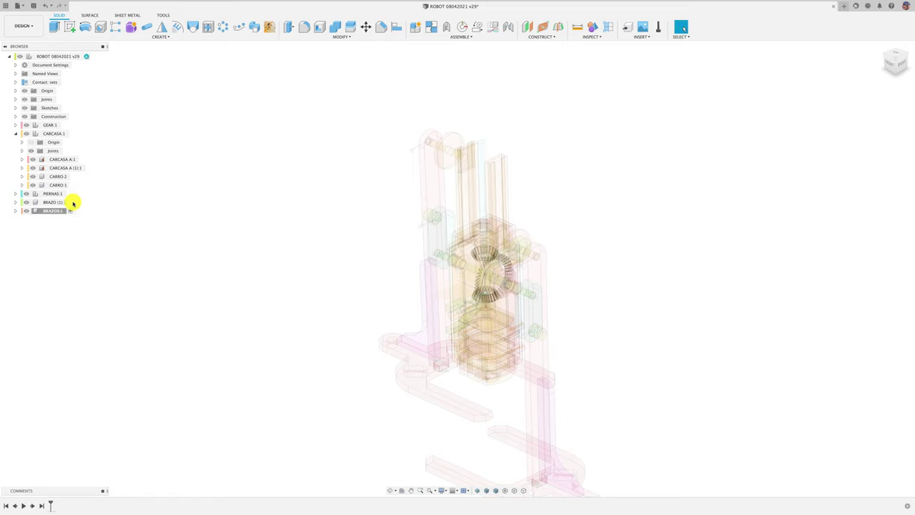
{"action": "left_click_drag", "start_coordinate": [73, 204], "coordinate": [56, 213]}
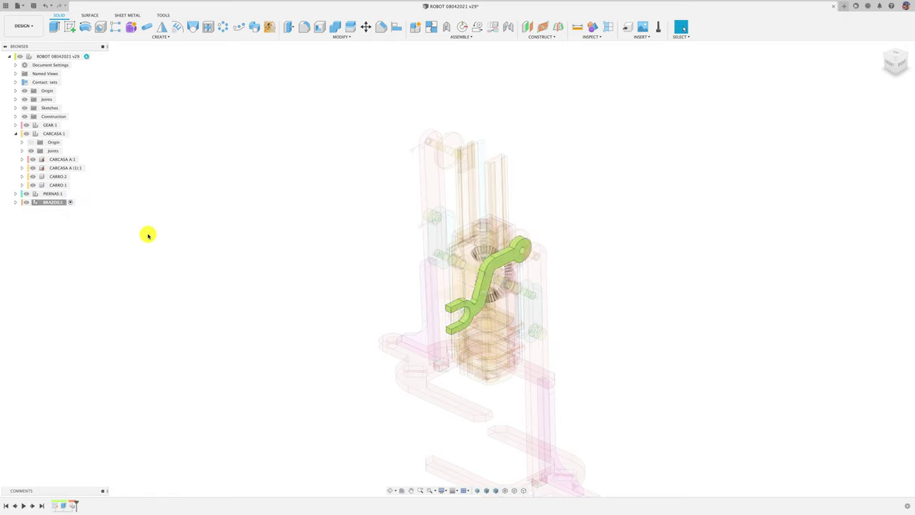
{"action": "left_click", "coordinate": [16, 133]}
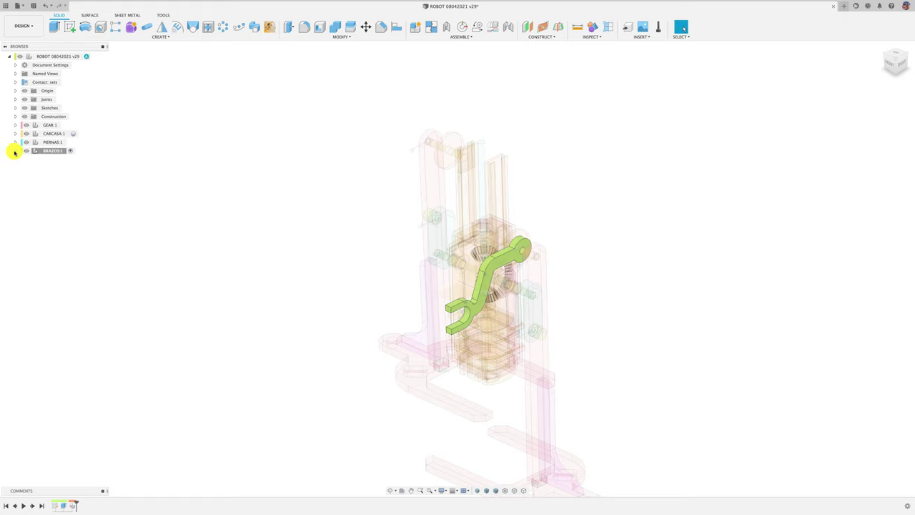
{"action": "left_click", "coordinate": [58, 168]}
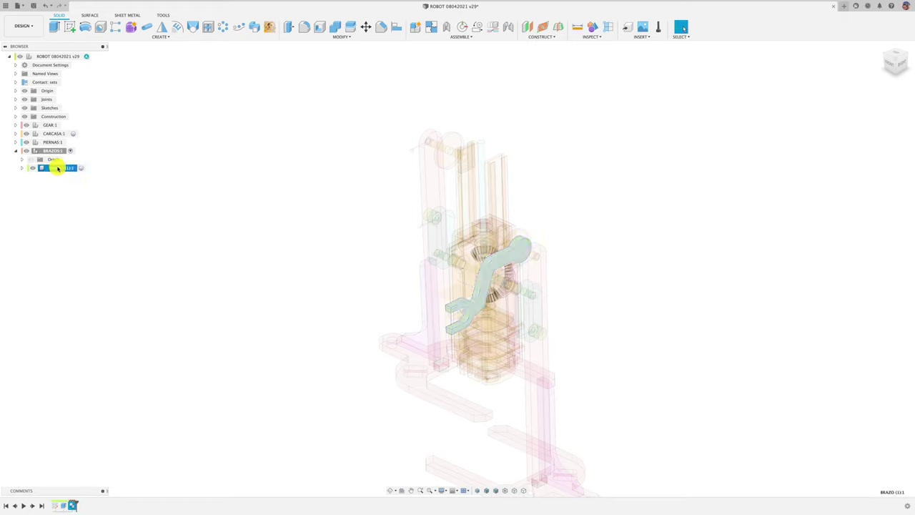
Reactivate the robot root, then copy and paste the BRAZO (1):1 arm.
{"action": "left_click", "coordinate": [86, 56]}
{"action": "left_click", "coordinate": [90, 56]}
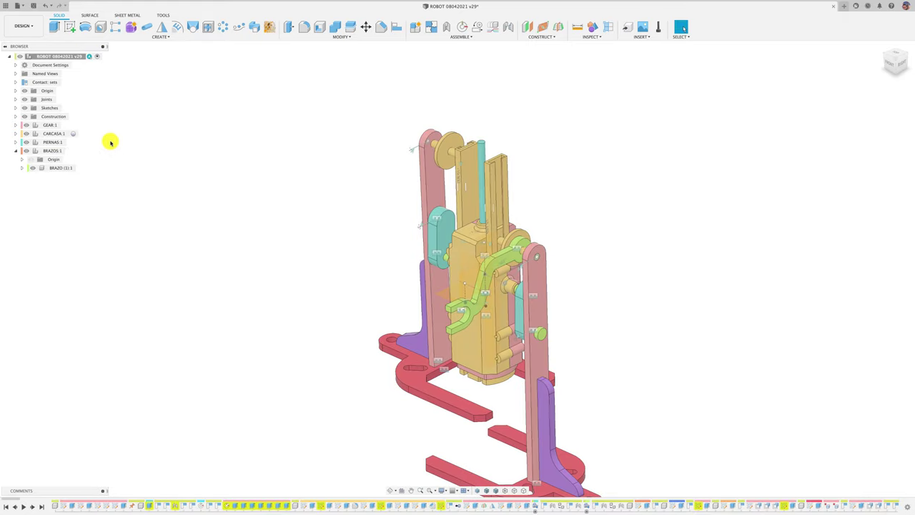
{"action": "left_click", "coordinate": [60, 168]}
{"action": "key", "text": "ctrl+c"}
{"action": "key", "text": "ctrl+v"}
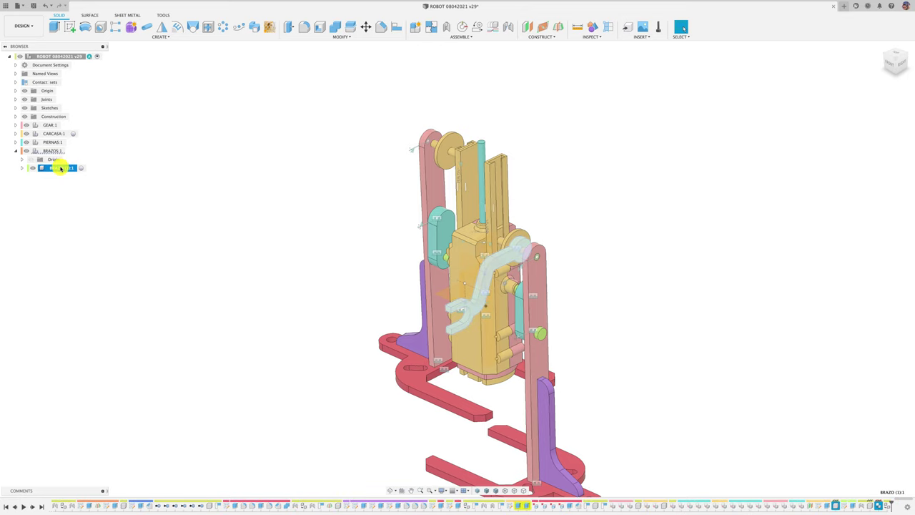
Place the pasted BRAZO (1):2 arm about 65.9 mm out on the robot's left side.
{"action": "left_click_drag", "start_coordinate": [472, 275], "coordinate": [351, 224]}
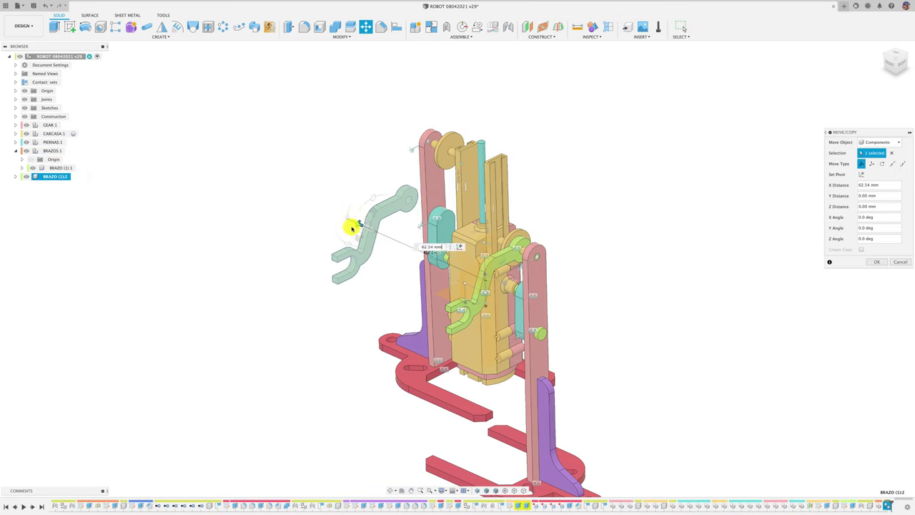
{"action": "mouse_move", "coordinate": [384, 259]}
{"action": "middle_mouse_down", "text": "shift"}
{"action": "mouse_move", "coordinate": [557, 282]}
{"action": "mouse_move", "coordinate": [527, 265]}
{"action": "mouse_move", "coordinate": [810, 268]}
{"action": "middle_mouse_up", "text": "shift"}
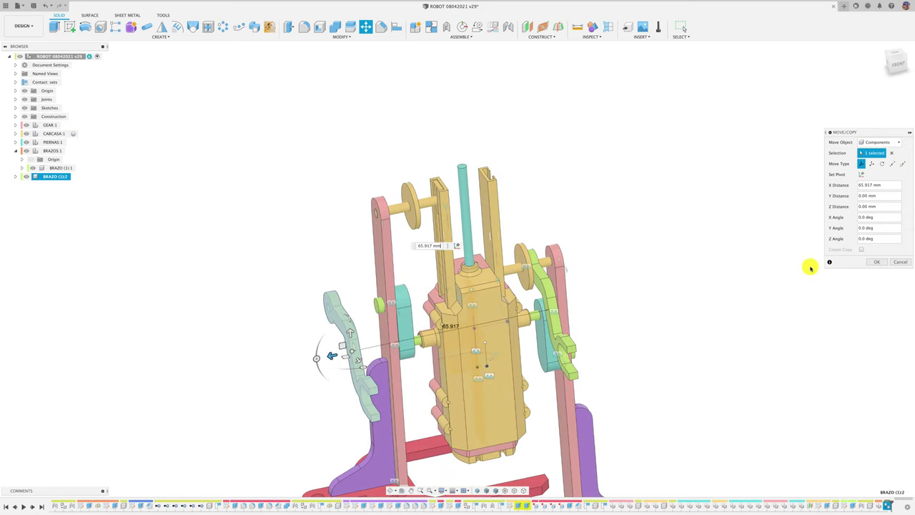
{"action": "left_click", "coordinate": [876, 262]}
{"action": "mouse_move", "coordinate": [347, 322]}
{"action": "middle_mouse_down", "text": "shift"}
{"action": "mouse_move", "coordinate": [355, 312]}
{"action": "mouse_move", "coordinate": [372, 318]}
{"action": "middle_mouse_up", "text": "shift"}
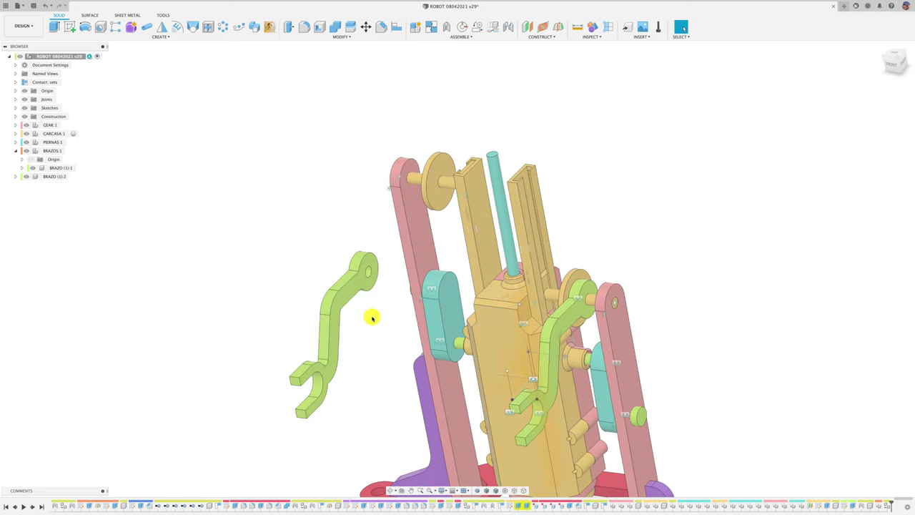
Joint the copied arm's hole onto the CARRO:1 disc shaft.
{"action": "key", "text": "j"}
{"action": "left_click", "coordinate": [364, 274]}
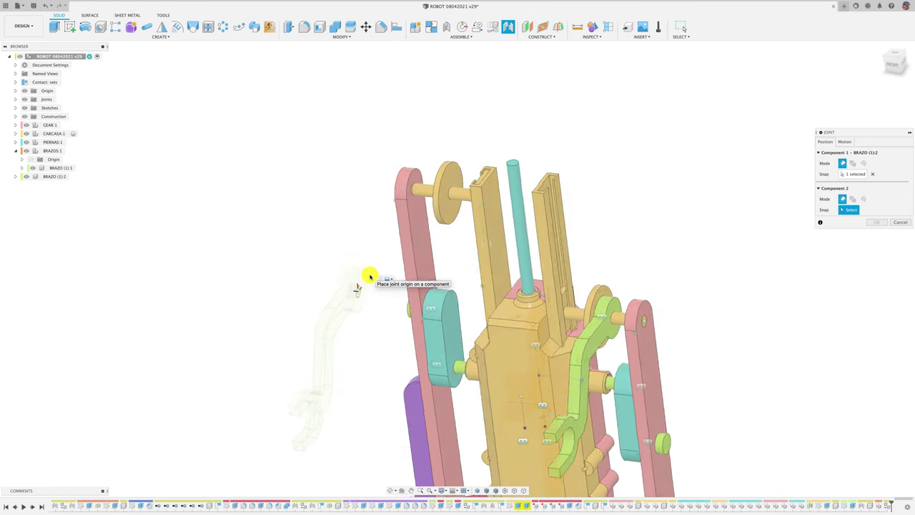
{"action": "left_click", "coordinate": [449, 218]}
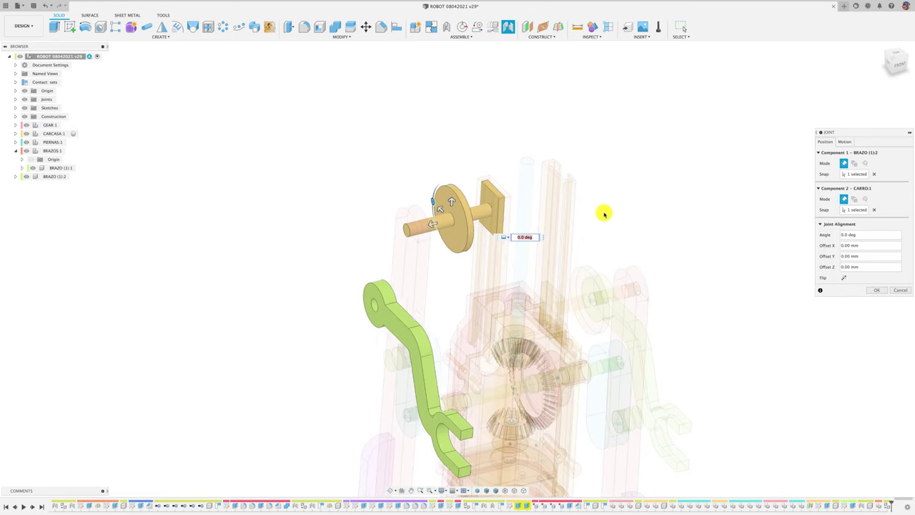
{"action": "left_click", "coordinate": [846, 142]}
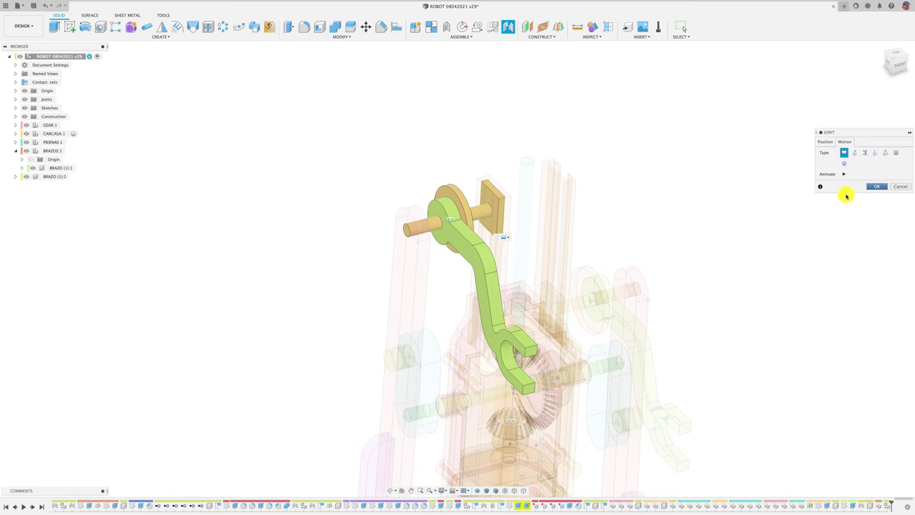
{"action": "key", "text": "Return"}
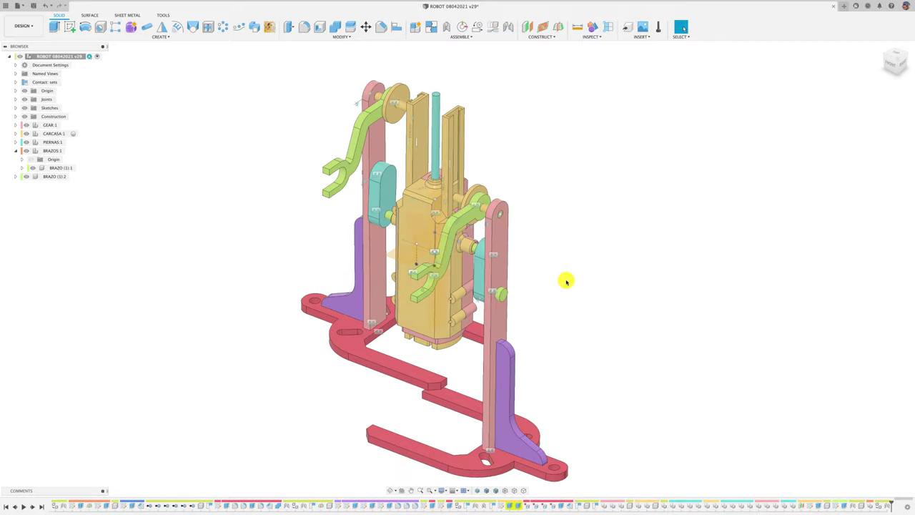
Watch the robot's walking animation from several angles, then stop it.
{"action": "scroll", "coordinate": [394, 261], "scroll_direction": "up", "scroll_amount": 2}
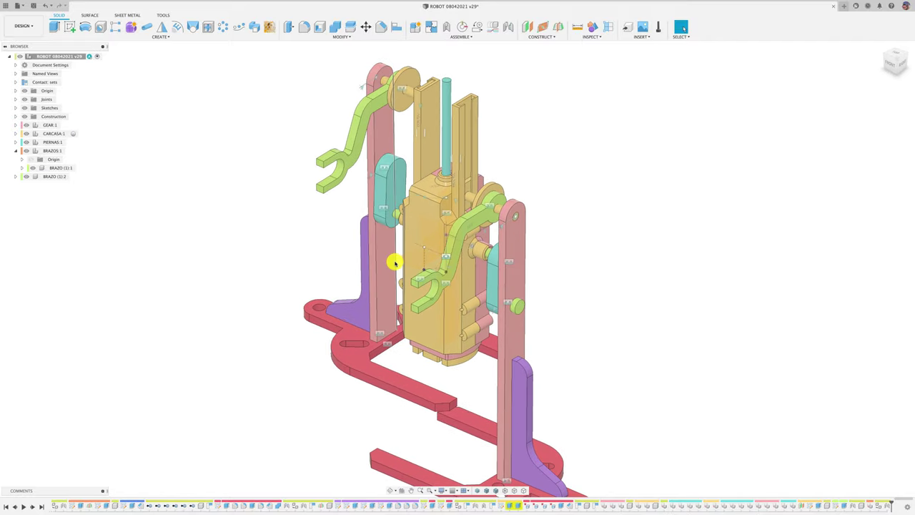
{"action": "middle_click_drag", "start_coordinate": [395, 263], "coordinate": [436, 225], "text": "shift"}
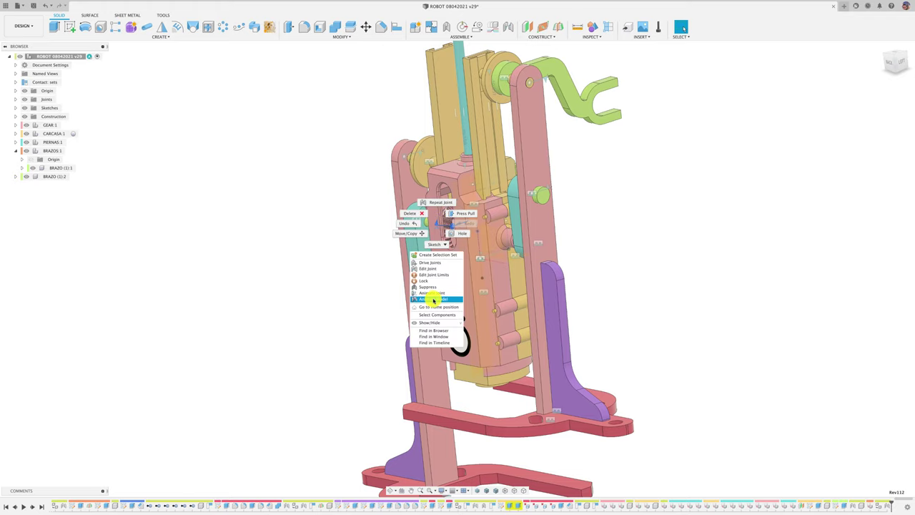
{"action": "middle_click_drag", "start_coordinate": [435, 301], "coordinate": [331, 289], "text": "shift"}
{"action": "scroll", "coordinate": [331, 289], "scroll_direction": "down", "scroll_amount": 3}
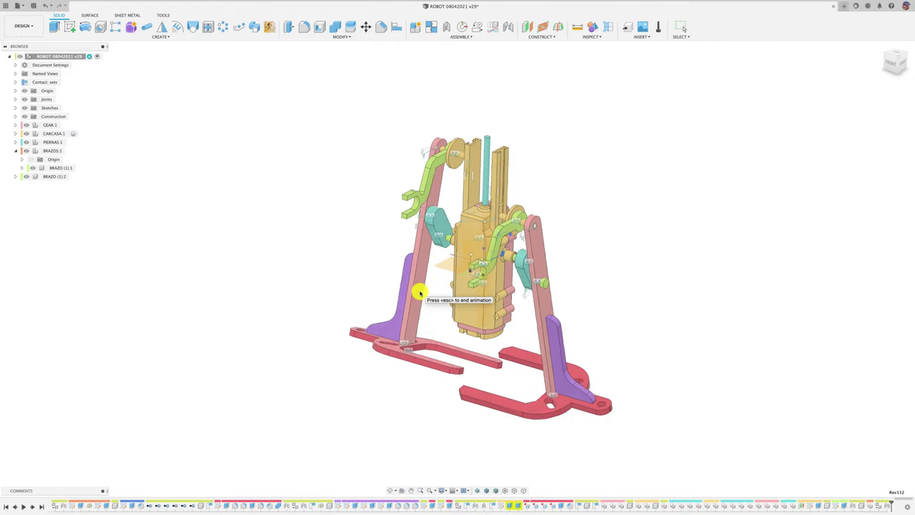
{"action": "key", "text": "Escape"}
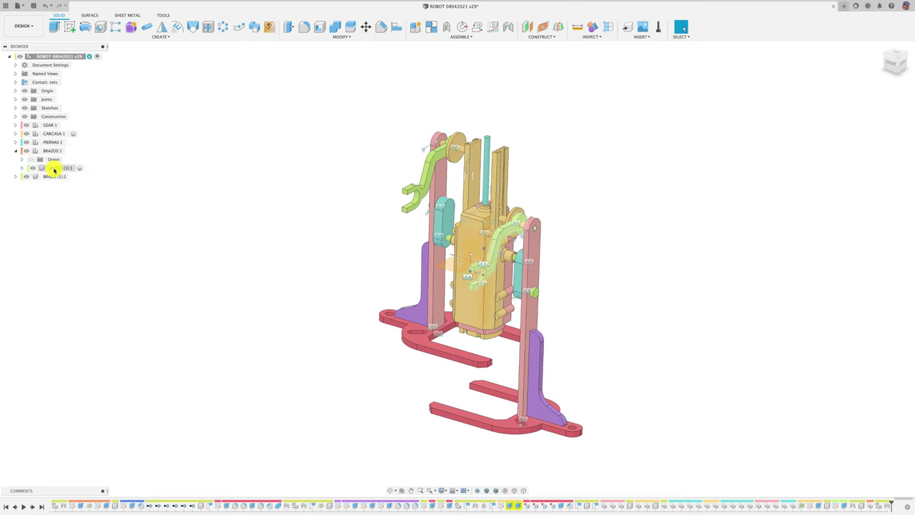
Activate the BRAZO (1):2 arm component for editing.
{"action": "mouse_move", "coordinate": [42, 178]}
{"action": "left_mouse_down"}
{"action": "mouse_move", "coordinate": [98, 164]}
{"action": "mouse_move", "coordinate": [54, 151]}
{"action": "left_mouse_up"}
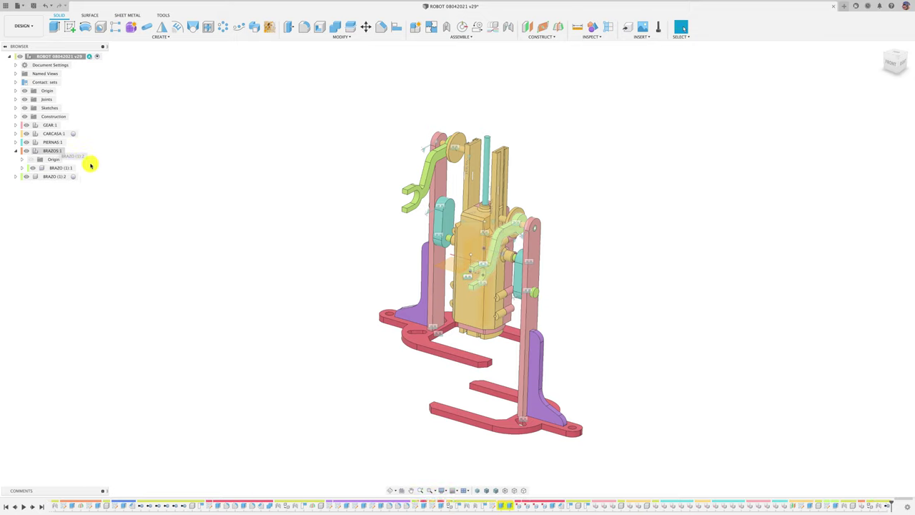
{"action": "left_click", "coordinate": [64, 177]}
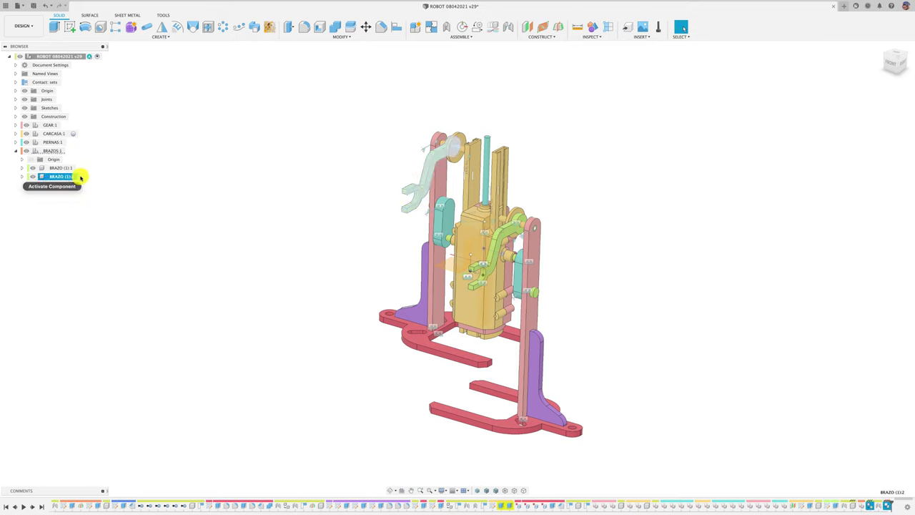
{"action": "left_click", "coordinate": [81, 176]}
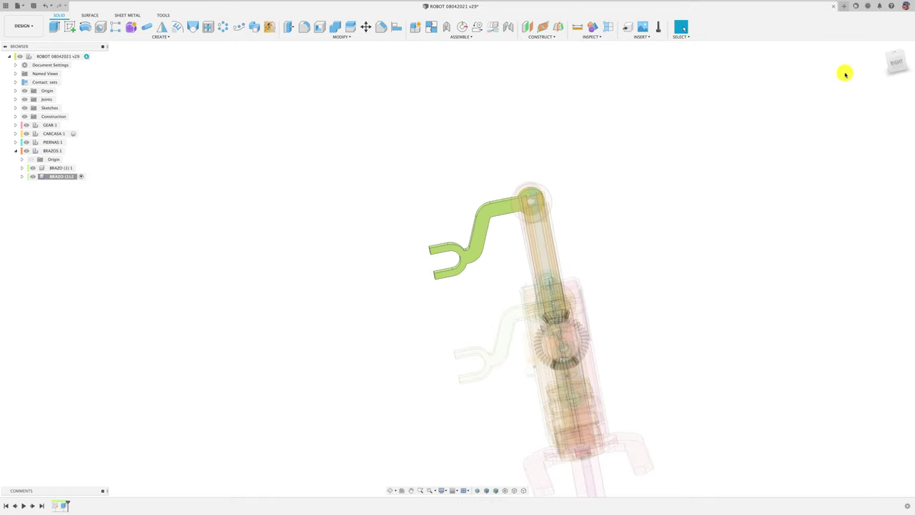
Sketch on the green arm's face a construction line from the fork's arc centre.
{"action": "scroll", "coordinate": [496, 241], "scroll_direction": "up", "scroll_amount": 3}
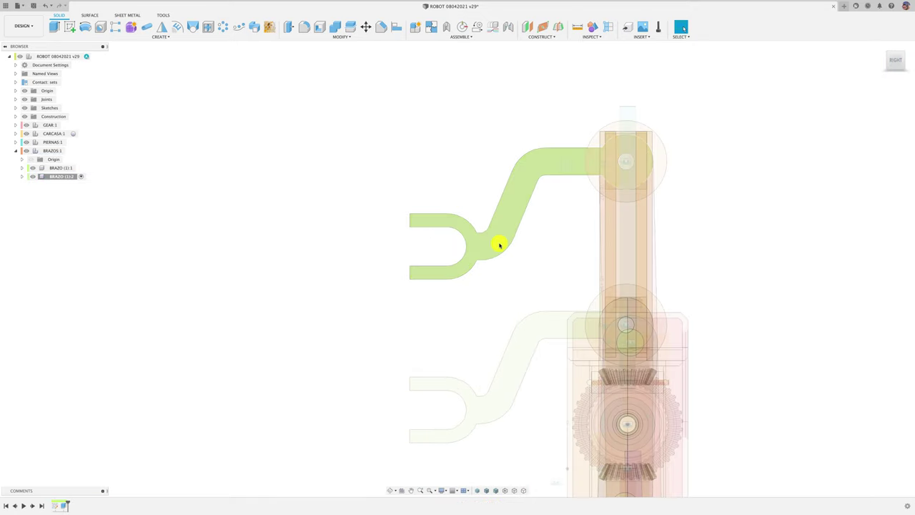
{"action": "scroll", "coordinate": [476, 244], "scroll_direction": "up", "scroll_amount": 3}
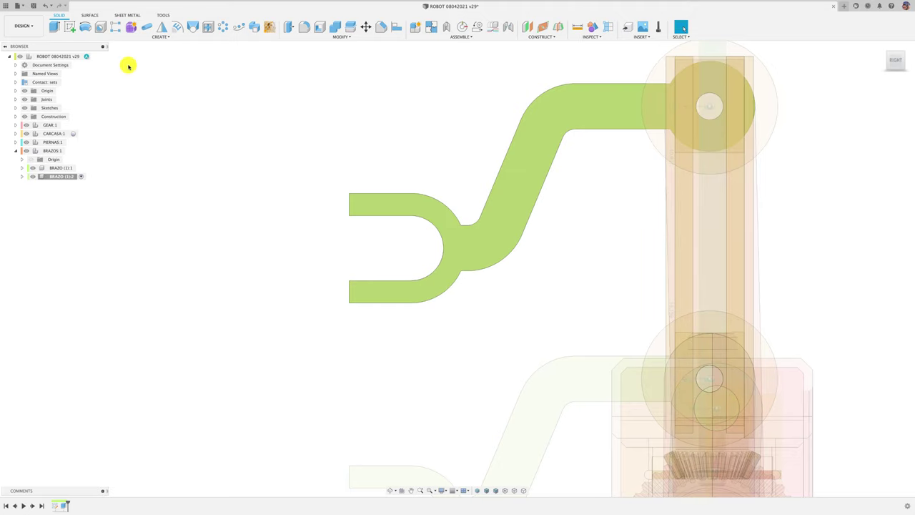
{"action": "left_click", "coordinate": [70, 27]}
{"action": "left_click", "coordinate": [465, 244]}
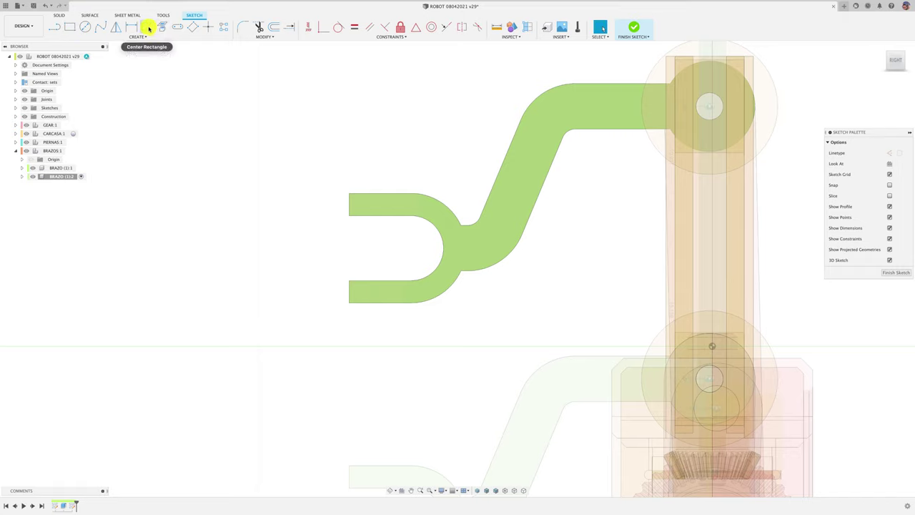
{"action": "left_click", "coordinate": [145, 29]}
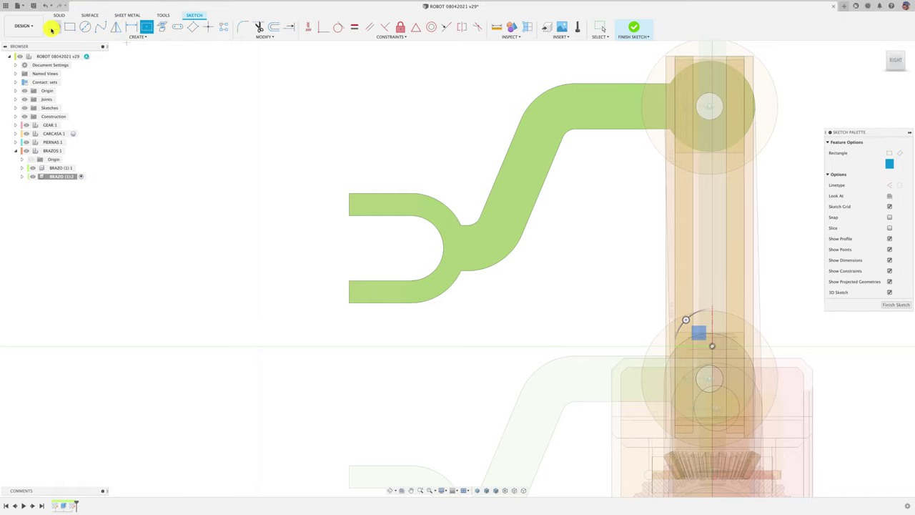
{"action": "left_click", "coordinate": [56, 27]}
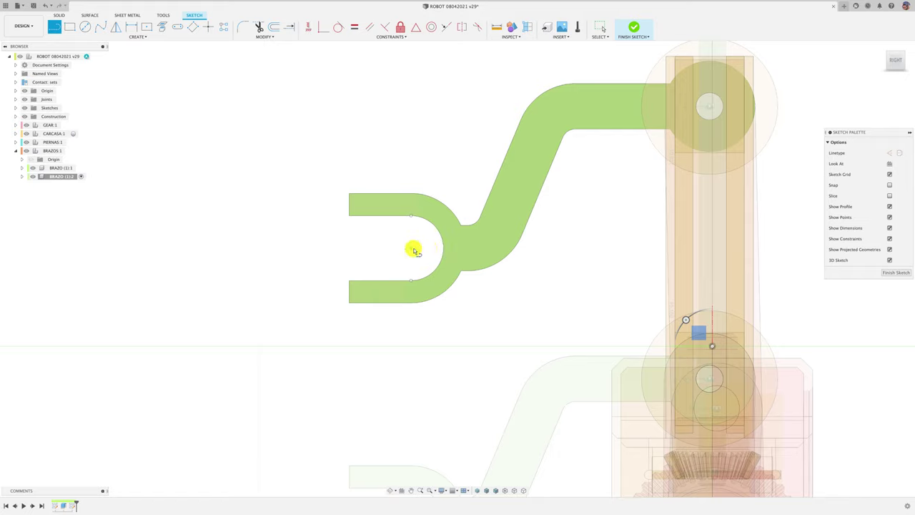
{"action": "left_click", "coordinate": [411, 248]}
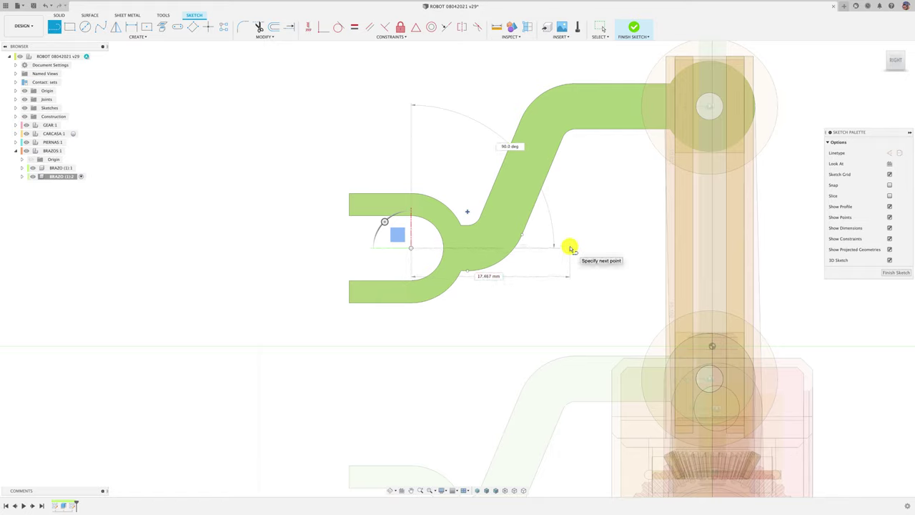
{"action": "double_click", "coordinate": [570, 247]}
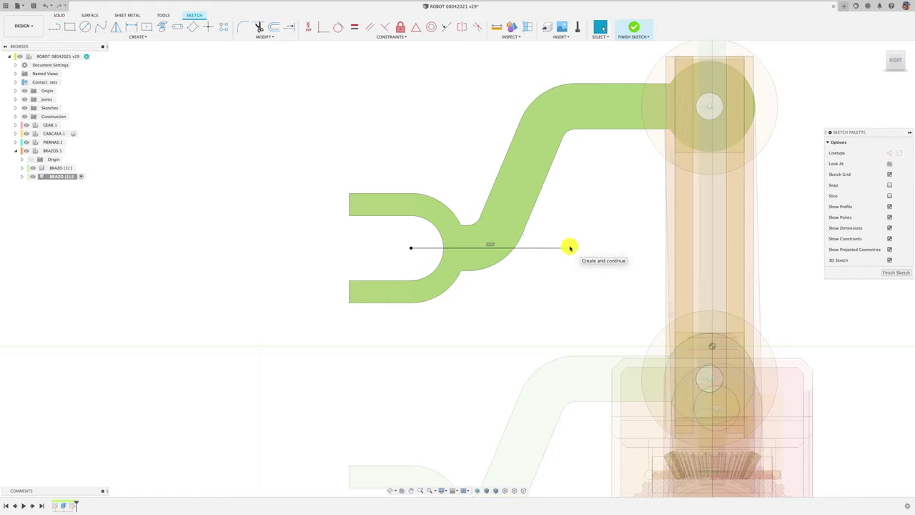
{"action": "left_click", "coordinate": [886, 153]}
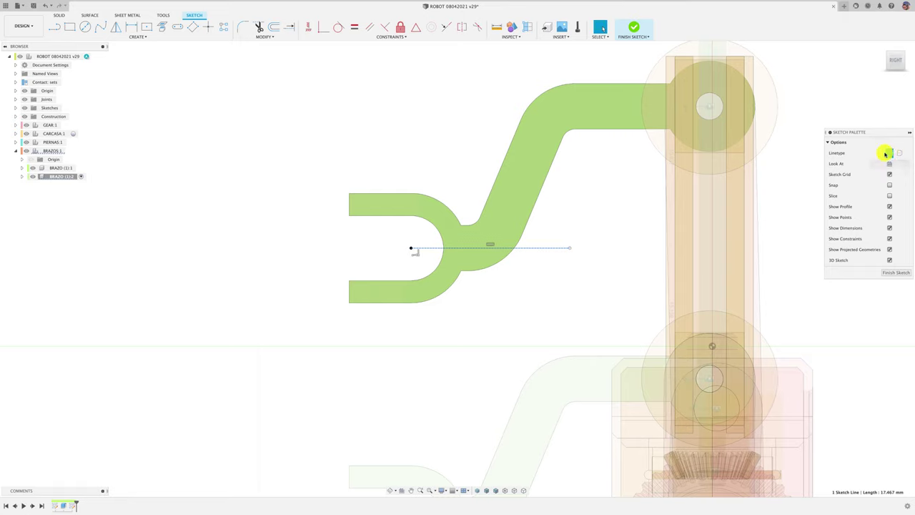
Draw a 2 × 3 mm centre rectangle on the construction line.
{"action": "left_click", "coordinate": [149, 26]}
{"action": "left_click", "coordinate": [472, 248]}
{"action": "type", "text": "2"}
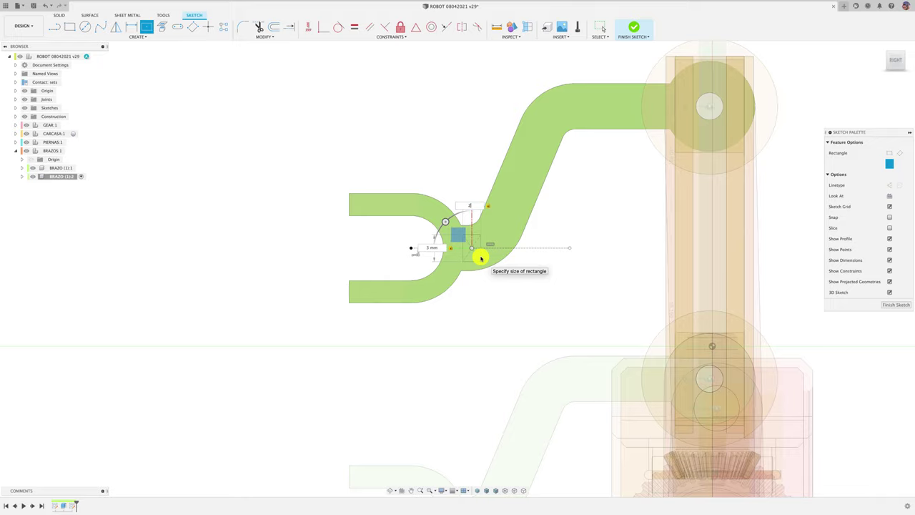
{"action": "key", "text": "Return"}
{"action": "middle_click_drag", "start_coordinate": [623, 258], "coordinate": [539, 276], "text": "shift"}
Cut the small rectangle 3.48 mm deep into the arm's fork as a notch.
{"action": "key", "text": "e"}
{"action": "left_click", "coordinate": [500, 307]}
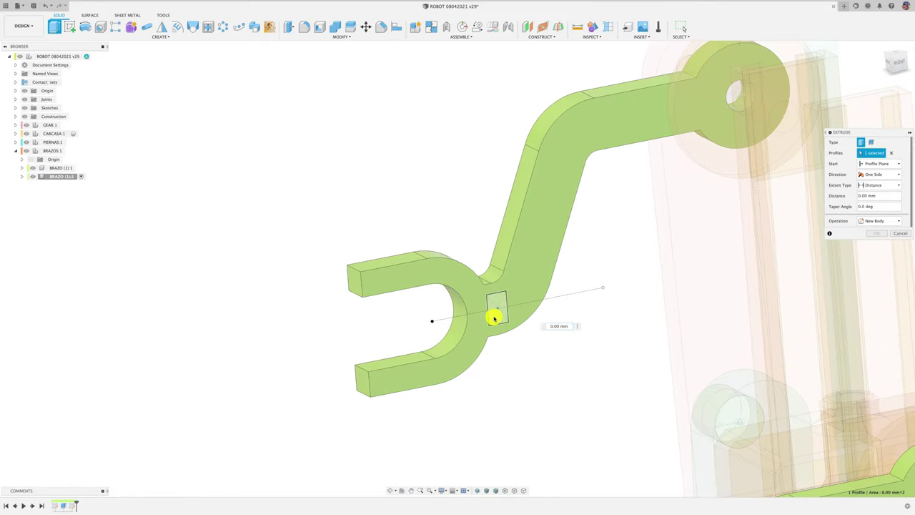
{"action": "left_click_drag", "start_coordinate": [500, 309], "coordinate": [474, 291]}
{"action": "middle_click_drag", "start_coordinate": [474, 290], "coordinate": [376, 321], "text": "shift"}
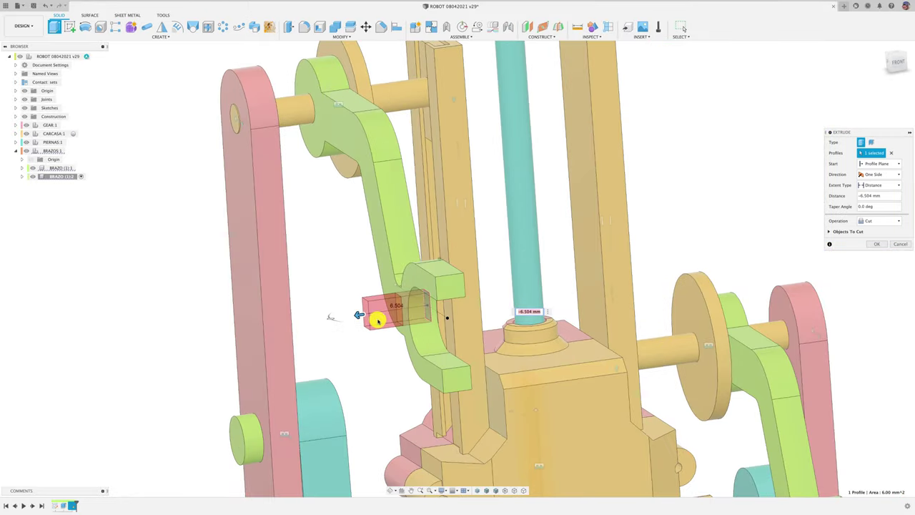
{"action": "left_click_drag", "start_coordinate": [357, 316], "coordinate": [387, 312]}
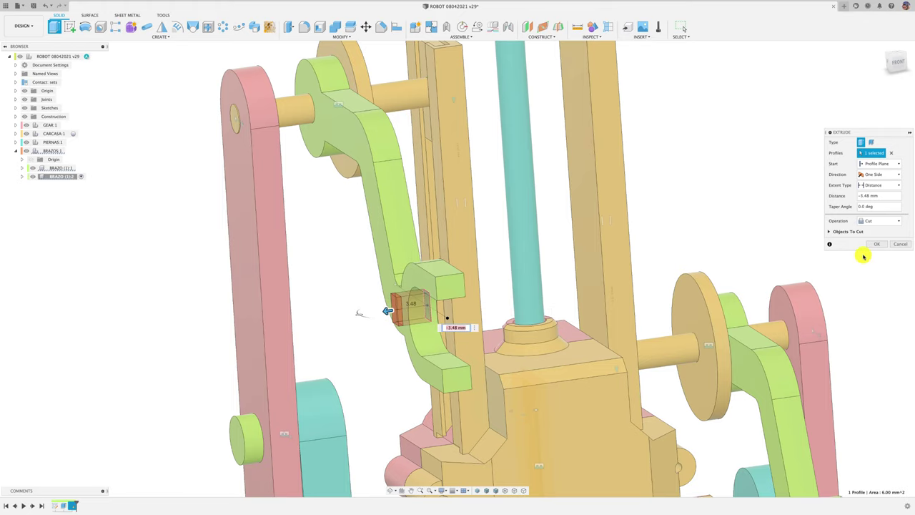
{"action": "left_click", "coordinate": [873, 246]}
Start a new component under the BRAZOS arms assembly.
{"action": "scroll", "coordinate": [458, 272], "scroll_direction": "down", "scroll_amount": 5}
{"action": "mouse_move", "coordinate": [448, 284]}
{"action": "middle_mouse_down", "text": "shift"}
{"action": "mouse_move", "coordinate": [499, 344]}
{"action": "mouse_move", "coordinate": [437, 293]}
{"action": "mouse_move", "coordinate": [388, 296]}
{"action": "mouse_move", "coordinate": [234, 218]}
{"action": "middle_mouse_up", "text": "shift"}
{"action": "left_click", "coordinate": [61, 151]}
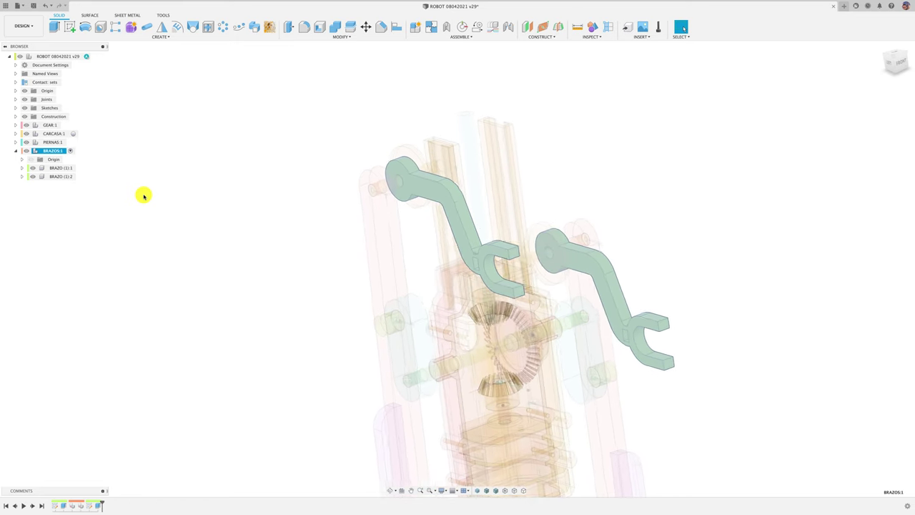
{"action": "left_click", "coordinate": [412, 29]}
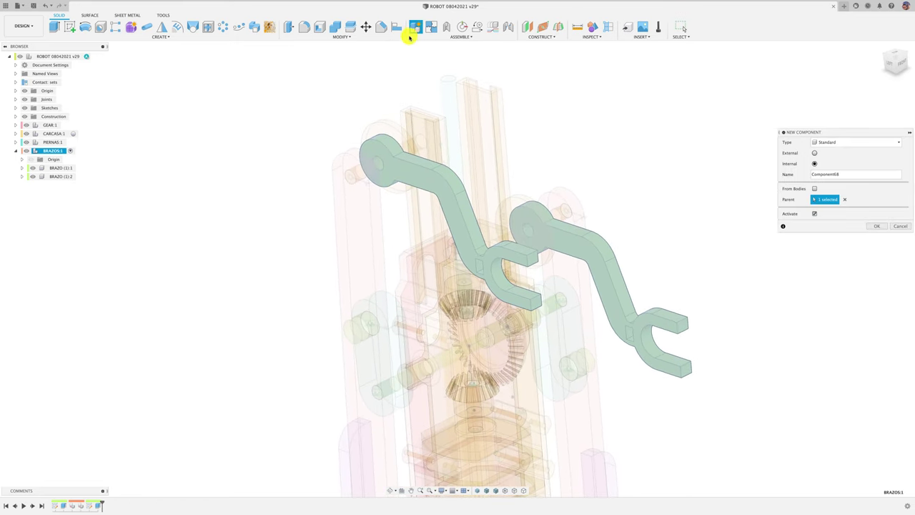
{"action": "mouse_move", "coordinate": [788, 175]}
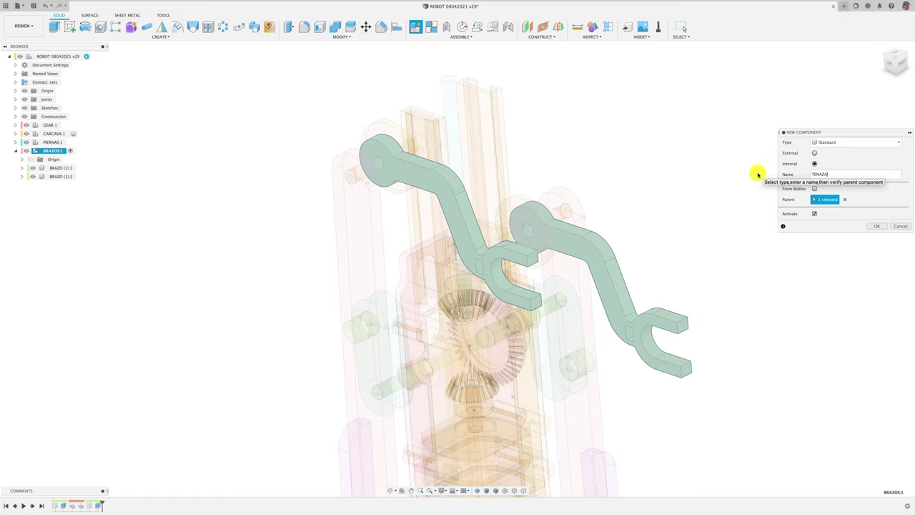
Create the TENAZA component inside BRAZOS and sketch on the arm's flat face.
{"action": "left_click", "coordinate": [878, 227]}
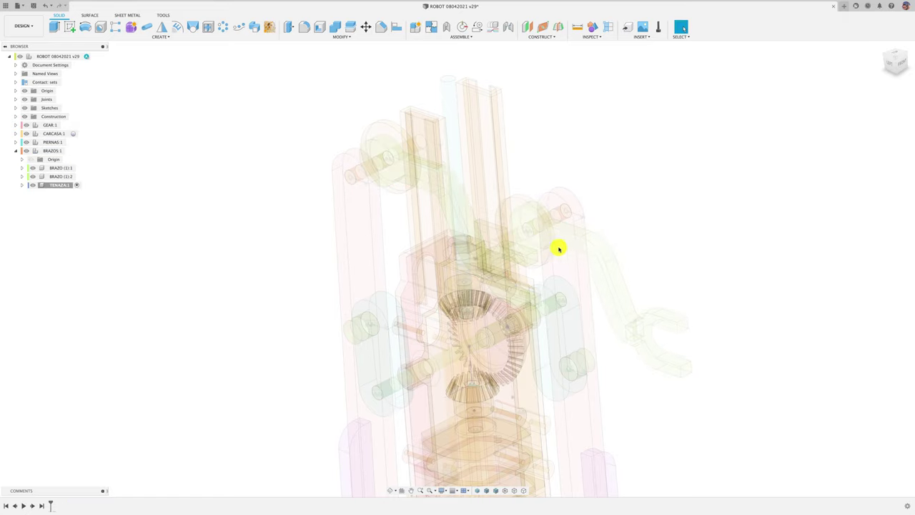
{"action": "middle_click_drag", "start_coordinate": [369, 170], "coordinate": [477, 280], "text": "shift"}
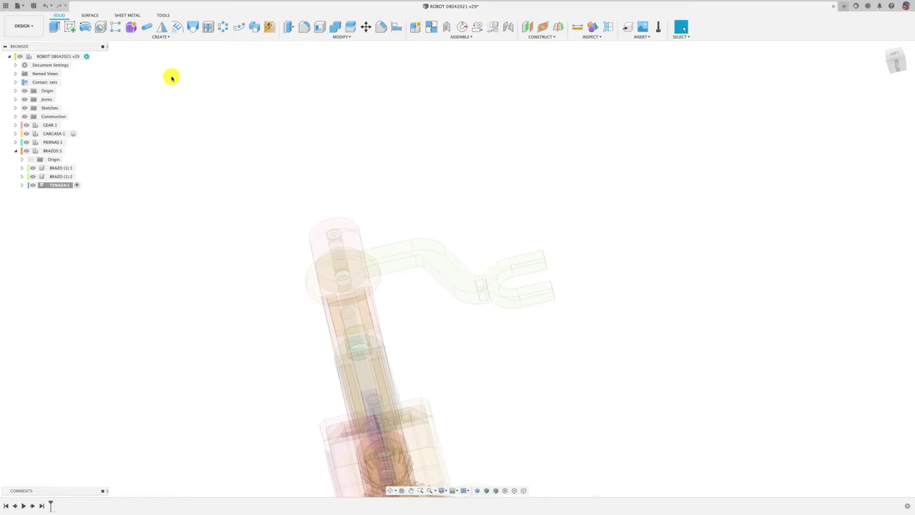
{"action": "left_click", "coordinate": [70, 27]}
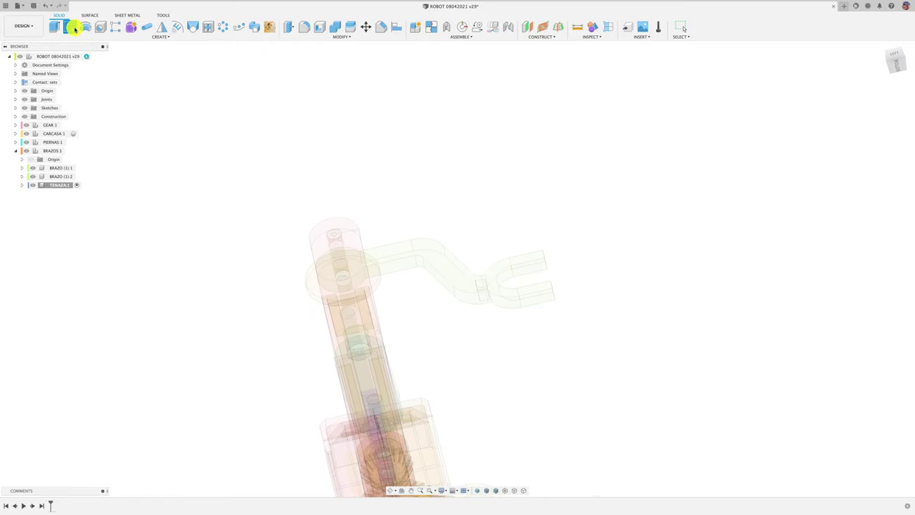
{"action": "left_click", "coordinate": [462, 279]}
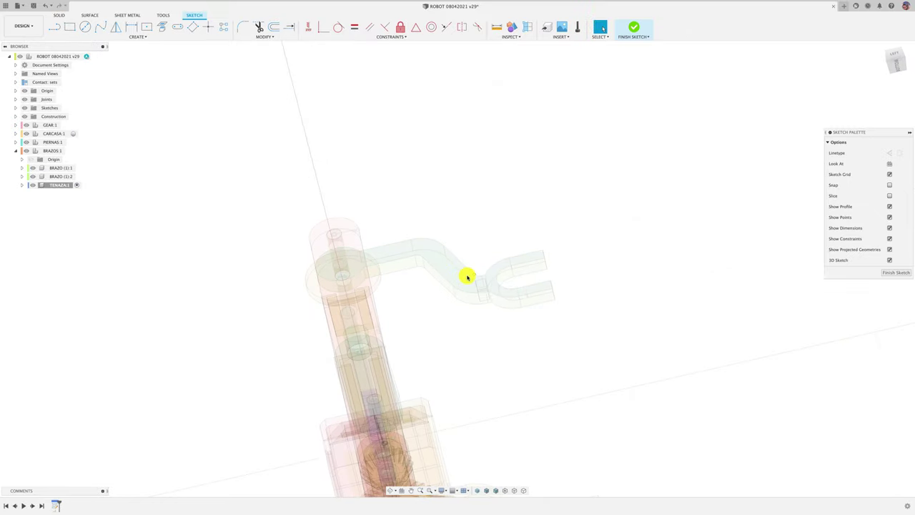
{"action": "left_click", "coordinate": [895, 56]}
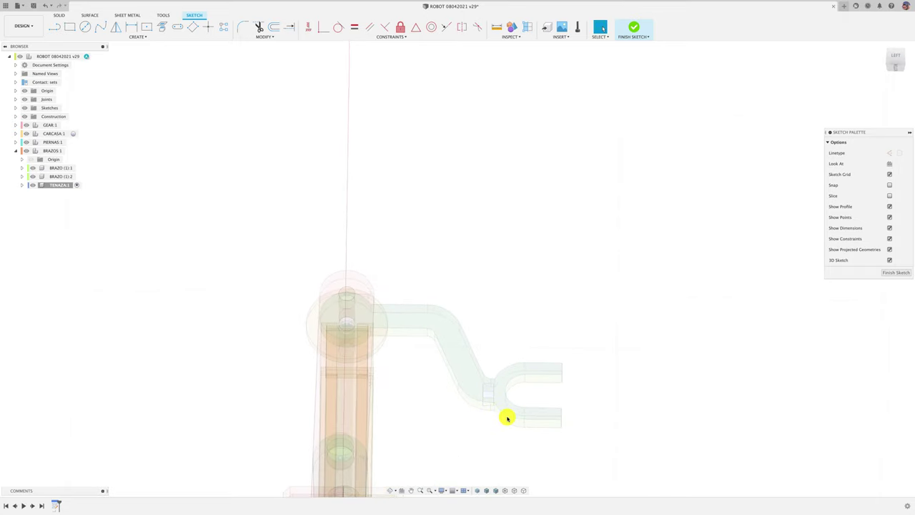
{"action": "middle_click_drag", "start_coordinate": [507, 418], "coordinate": [556, 395], "text": "shift"}
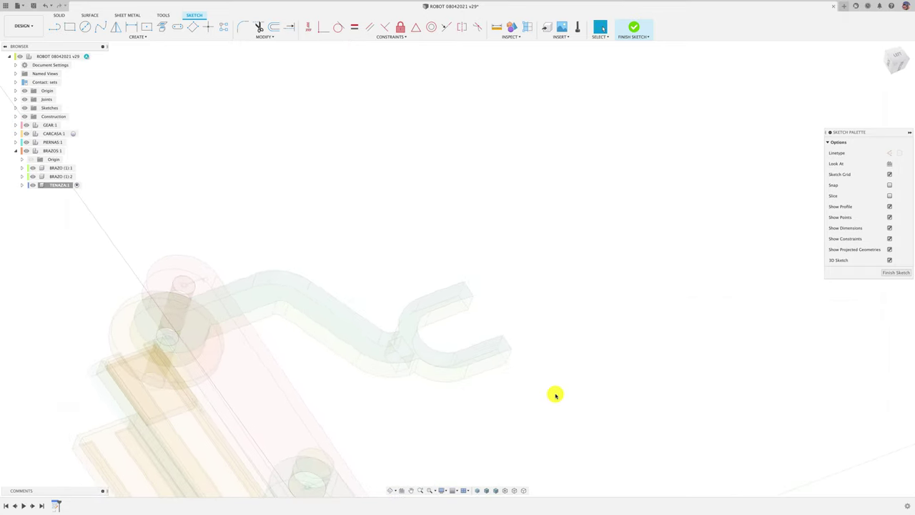
Extrude the rectangle profile as a two-sided extrusion.
{"action": "key", "text": "e"}
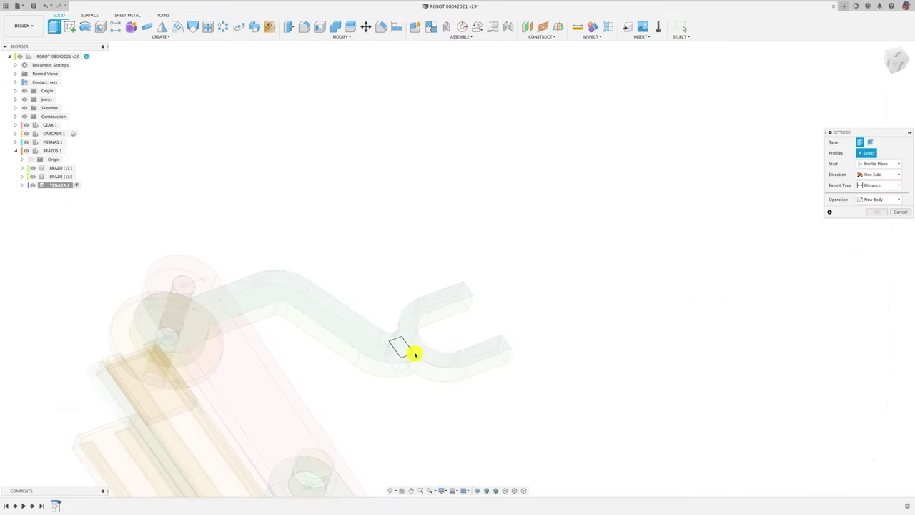
{"action": "left_click", "coordinate": [404, 348]}
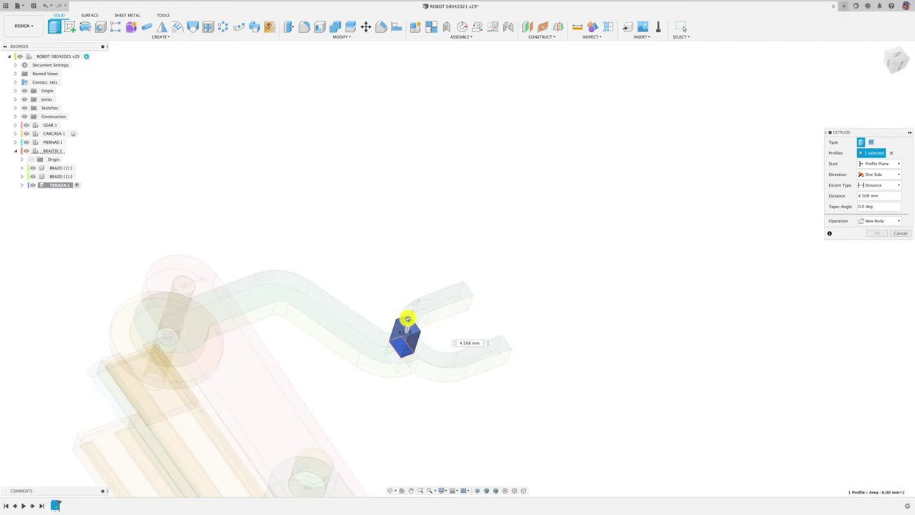
{"action": "middle_click_drag", "start_coordinate": [408, 314], "coordinate": [425, 292], "text": "shift"}
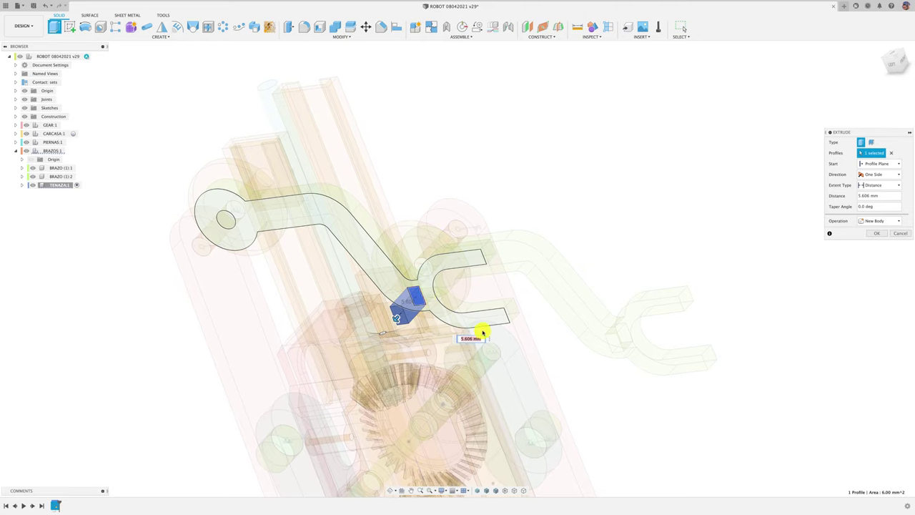
{"action": "mouse_move", "coordinate": [425, 292]}
{"action": "middle_mouse_down", "text": "shift"}
{"action": "mouse_move", "coordinate": [457, 323]}
{"action": "mouse_move", "coordinate": [672, 304]}
{"action": "mouse_move", "coordinate": [458, 341]}
{"action": "mouse_move", "coordinate": [495, 312]}
{"action": "mouse_move", "coordinate": [810, 241]}
{"action": "middle_mouse_up", "text": "shift"}
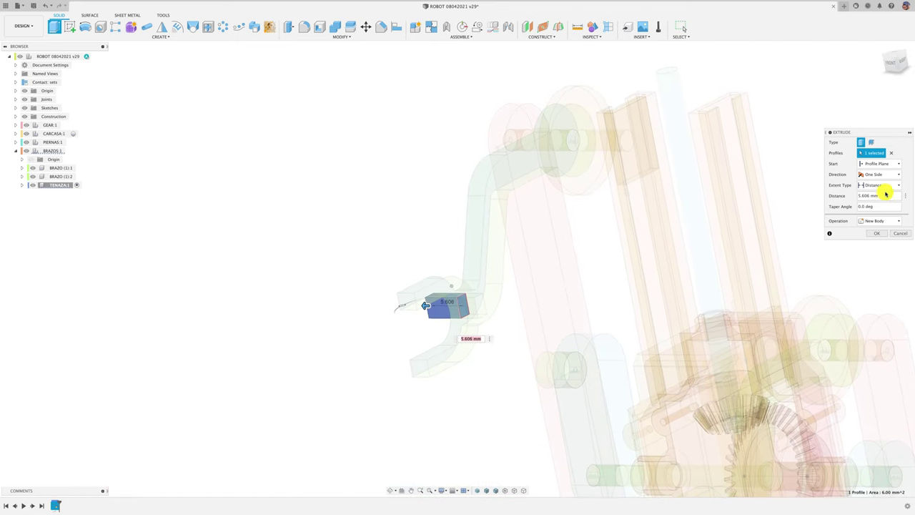
{"action": "left_click", "coordinate": [888, 185]}
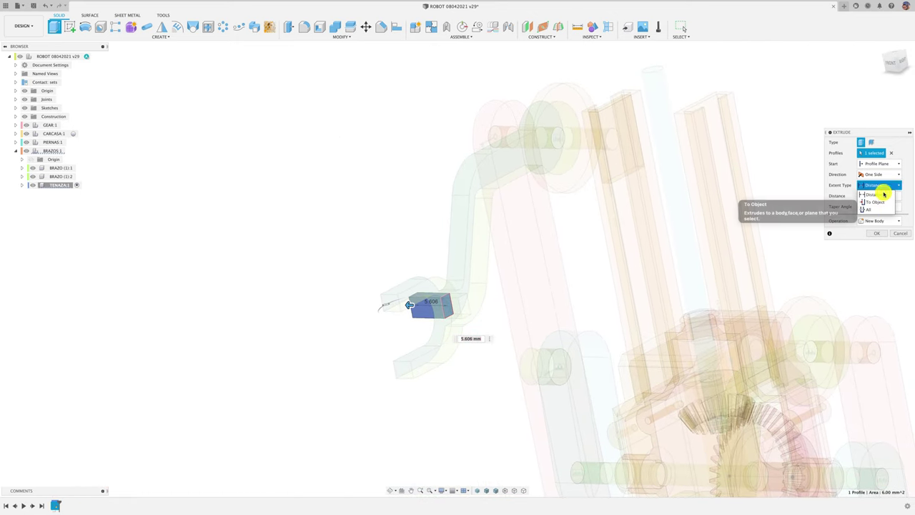
{"action": "left_click", "coordinate": [884, 175]}
{"action": "left_click", "coordinate": [879, 191]}
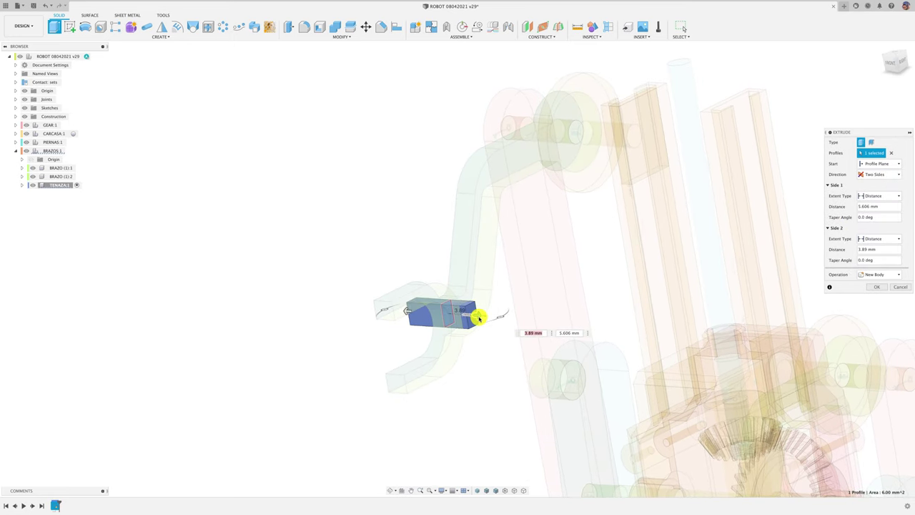
Limit the first side up to the arm body and create the block as a new body.
{"action": "left_click", "coordinate": [889, 198]}
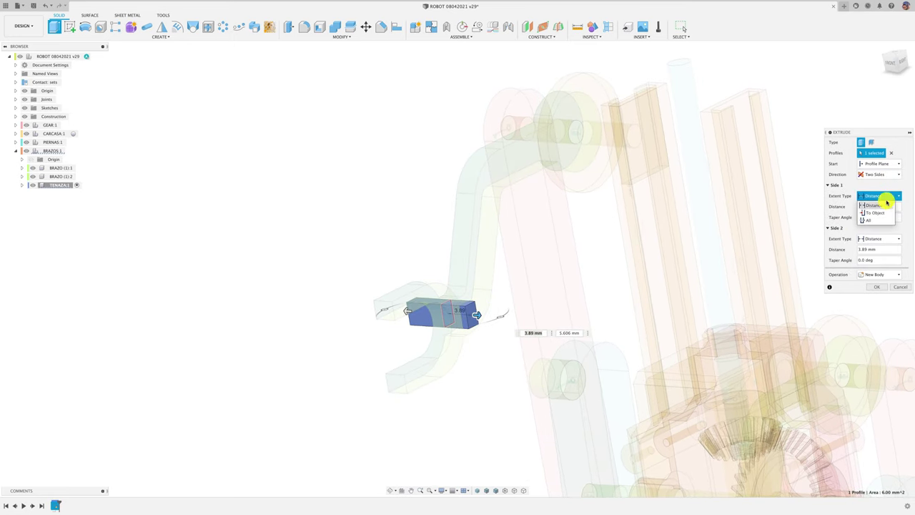
{"action": "left_click", "coordinate": [876, 213]}
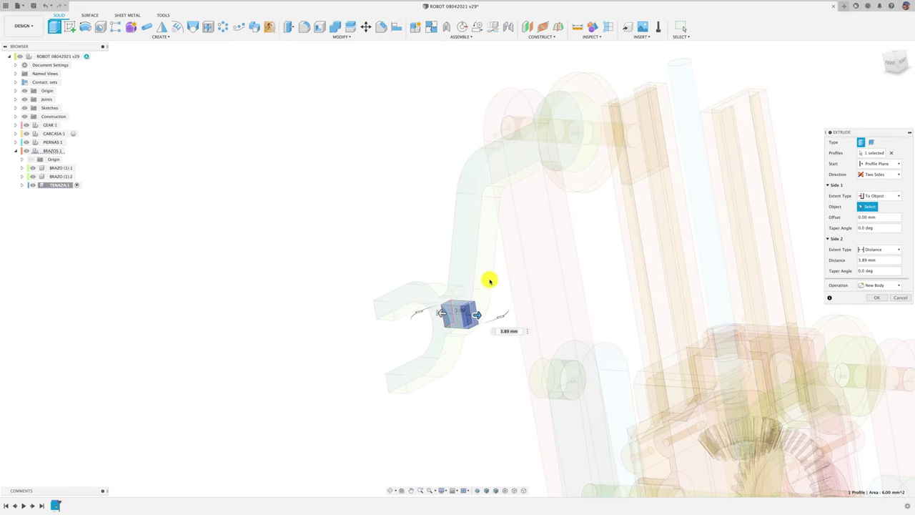
{"action": "left_click", "coordinate": [490, 281]}
{"action": "mouse_move", "coordinate": [490, 281]}
{"action": "middle_mouse_down", "text": "shift"}
{"action": "mouse_move", "coordinate": [522, 313]}
{"action": "mouse_move", "coordinate": [507, 323]}
{"action": "middle_mouse_up", "text": "shift"}
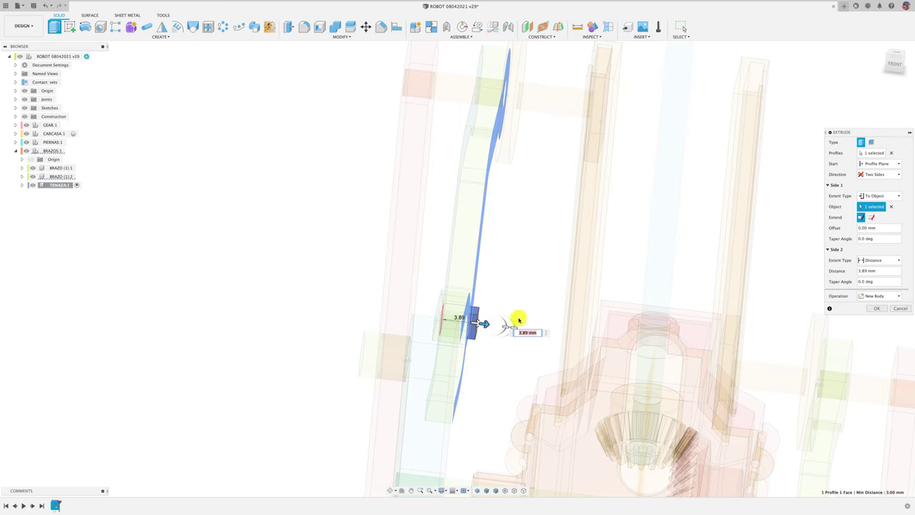
{"action": "left_click", "coordinate": [873, 218]}
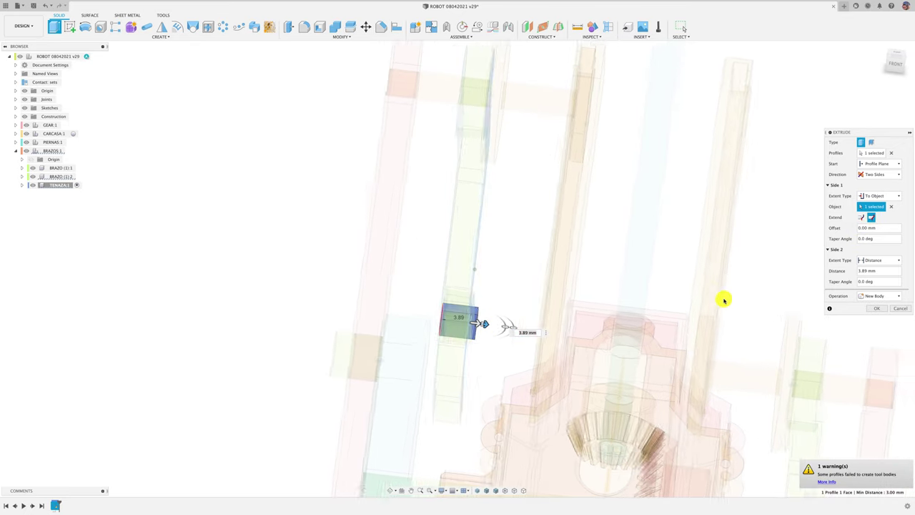
{"action": "middle_click_drag", "start_coordinate": [721, 299], "coordinate": [850, 305], "text": "shift"}
{"action": "left_click", "coordinate": [876, 313]}
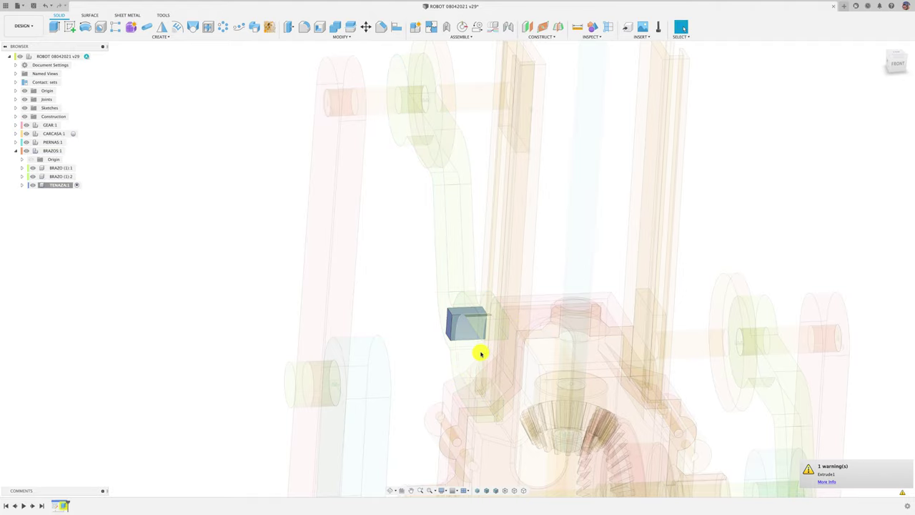
{"action": "mouse_move", "coordinate": [480, 353]}
{"action": "middle_mouse_down", "text": "shift"}
{"action": "mouse_move", "coordinate": [421, 355]}
{"action": "mouse_move", "coordinate": [482, 290]}
{"action": "mouse_move", "coordinate": [494, 290]}
{"action": "mouse_move", "coordinate": [504, 322]}
{"action": "mouse_move", "coordinate": [508, 312]}
{"action": "middle_mouse_up", "text": "shift"}
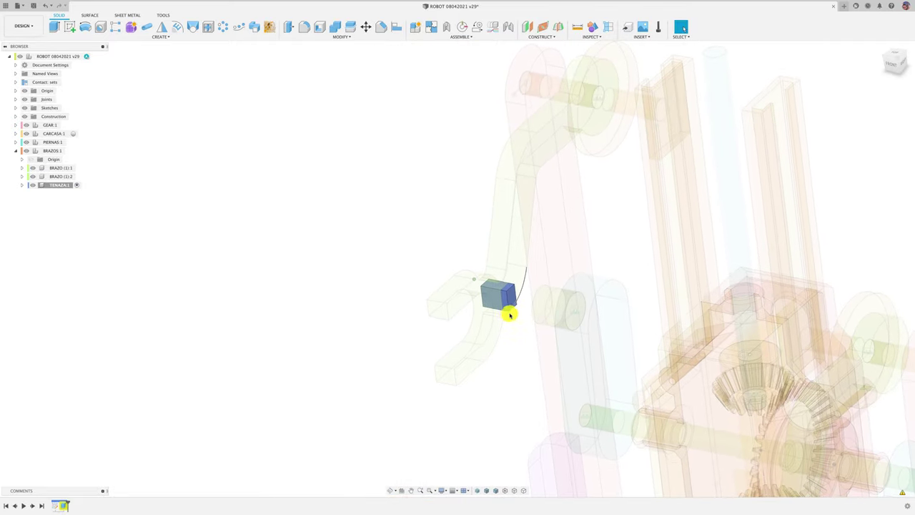
Lengthen the block's end face by about 3.67 mm with a Join extrusion.
{"action": "left_click", "coordinate": [54, 27]}
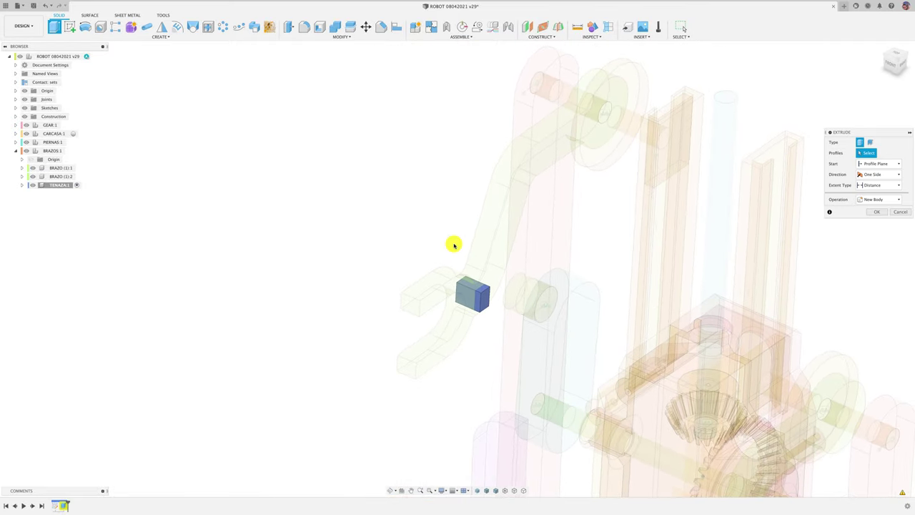
{"action": "left_click", "coordinate": [484, 302]}
{"action": "left_click_drag", "start_coordinate": [498, 306], "coordinate": [507, 310]}
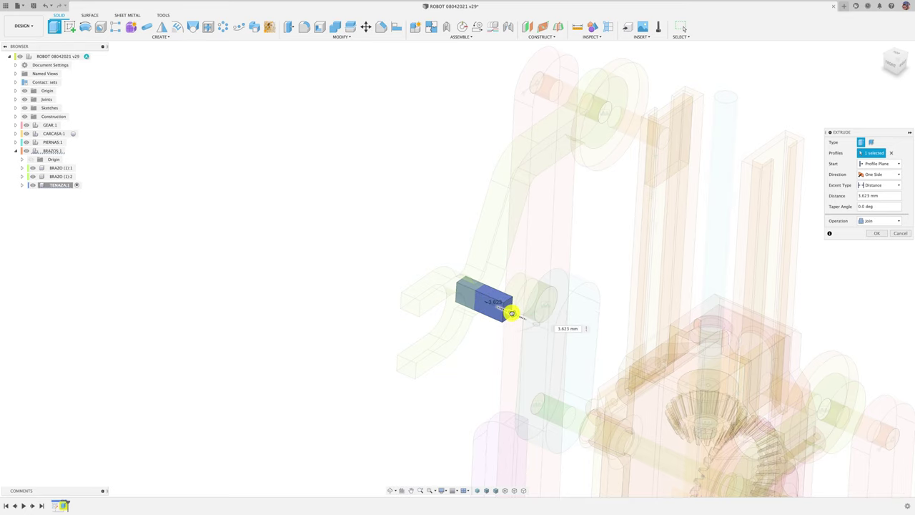
{"action": "middle_click_drag", "start_coordinate": [511, 313], "coordinate": [820, 251], "text": "shift"}
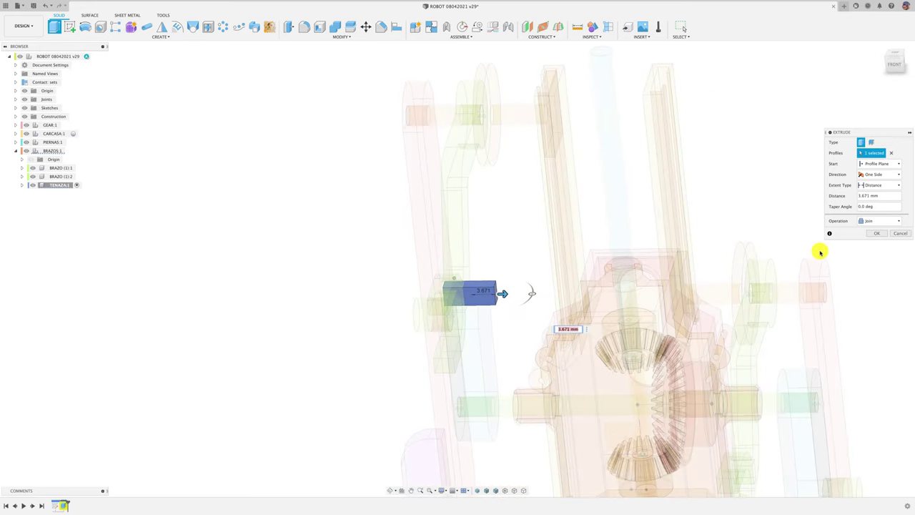
{"action": "key", "text": "Return"}
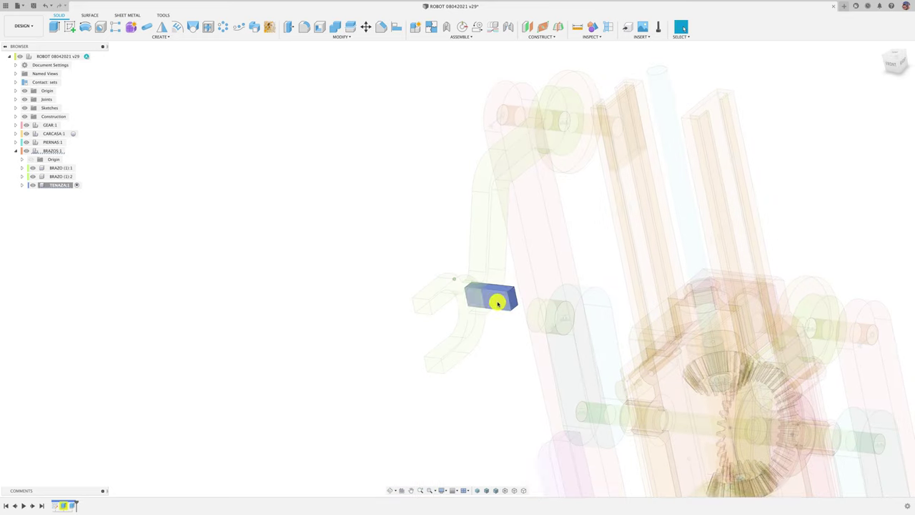
Extend the block's end face further with a second Join extrusion.
{"action": "left_click", "coordinate": [56, 28]}
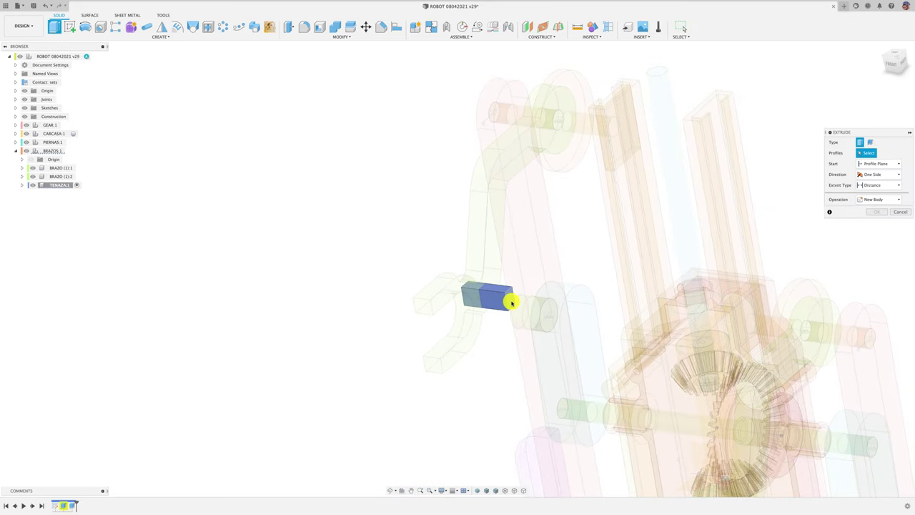
{"action": "left_click", "coordinate": [512, 303]}
{"action": "middle_click_drag", "start_coordinate": [525, 304], "coordinate": [503, 306], "text": "shift"}
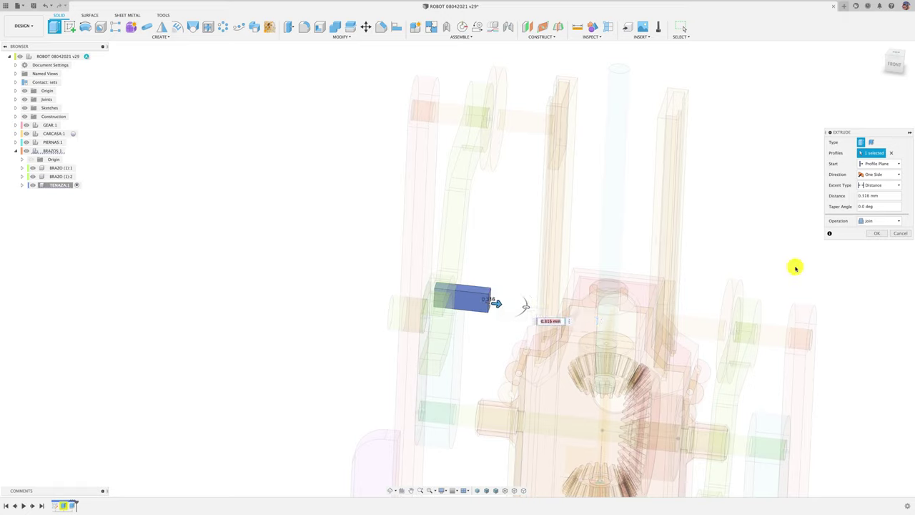
{"action": "key", "text": "Return"}
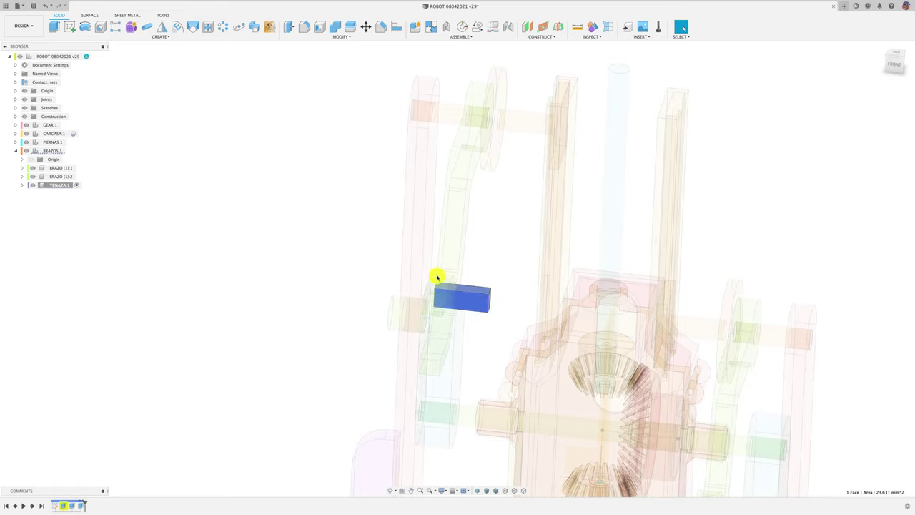
Sketch a rectangle at the block's top-right corner.
{"action": "left_click", "coordinate": [72, 28]}
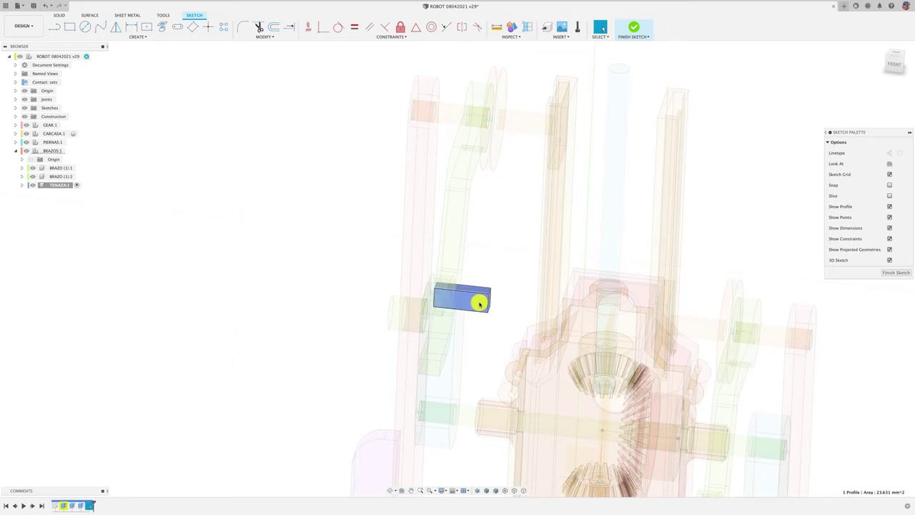
{"action": "left_click", "coordinate": [895, 68]}
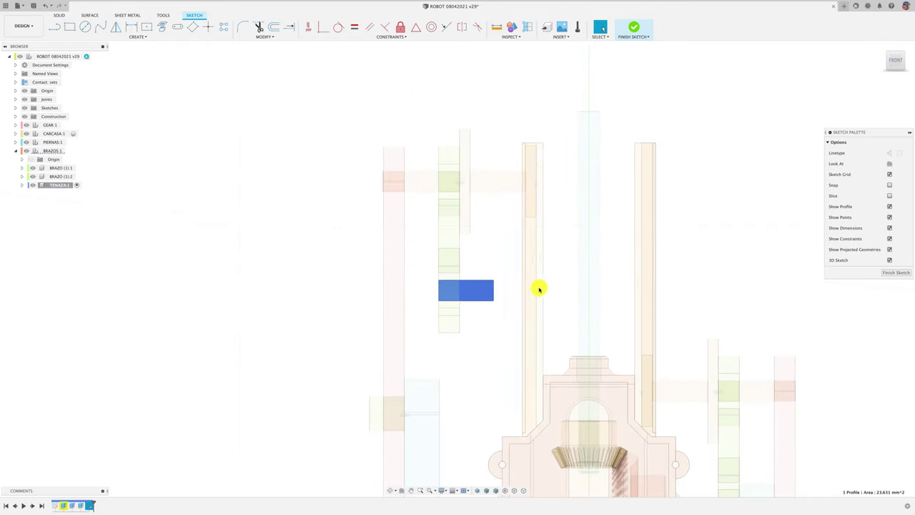
{"action": "left_click", "coordinate": [70, 27]}
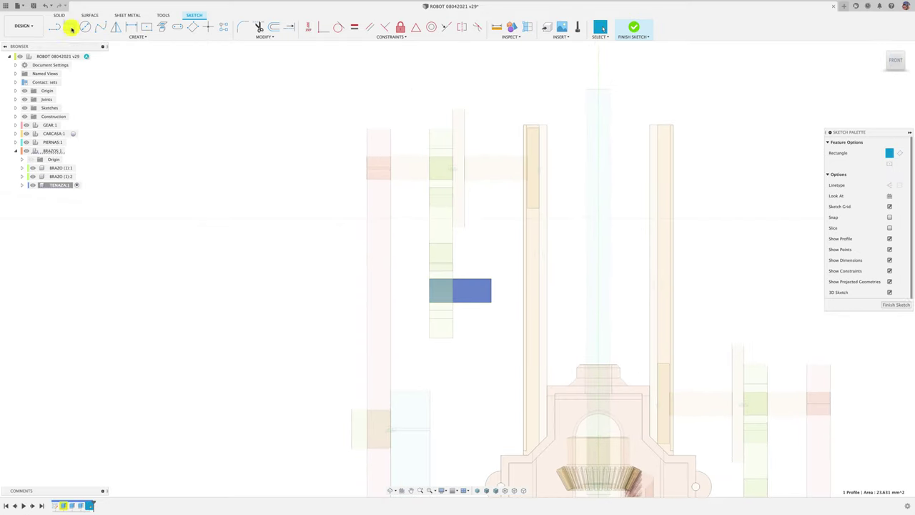
{"action": "left_click", "coordinate": [491, 279]}
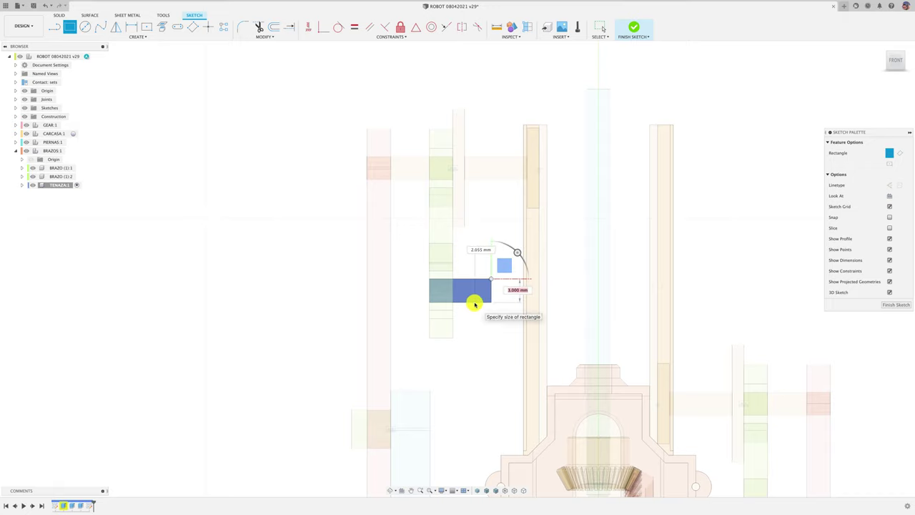
{"action": "key", "text": "Return"}
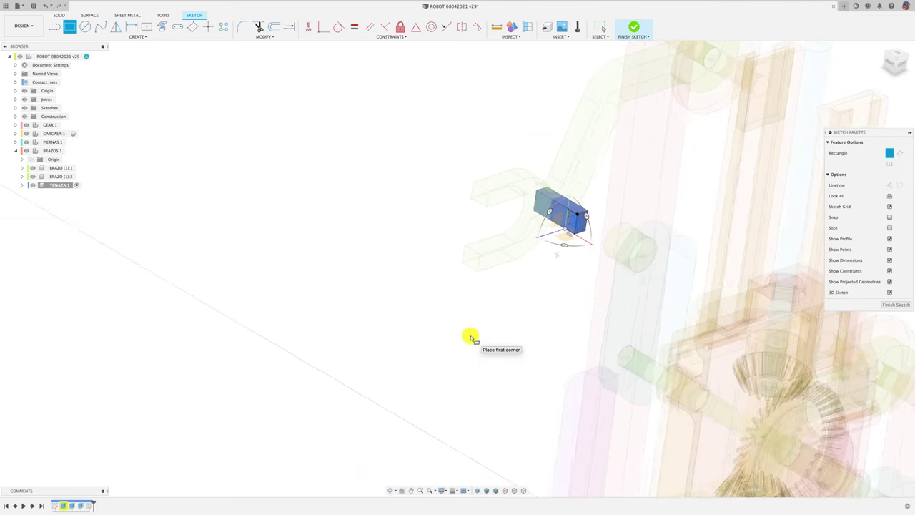
Extrude the new rectangle 8.232 mm with Join into a perpendicular leg.
{"action": "key", "text": "e"}
{"action": "left_click", "coordinate": [565, 231]}
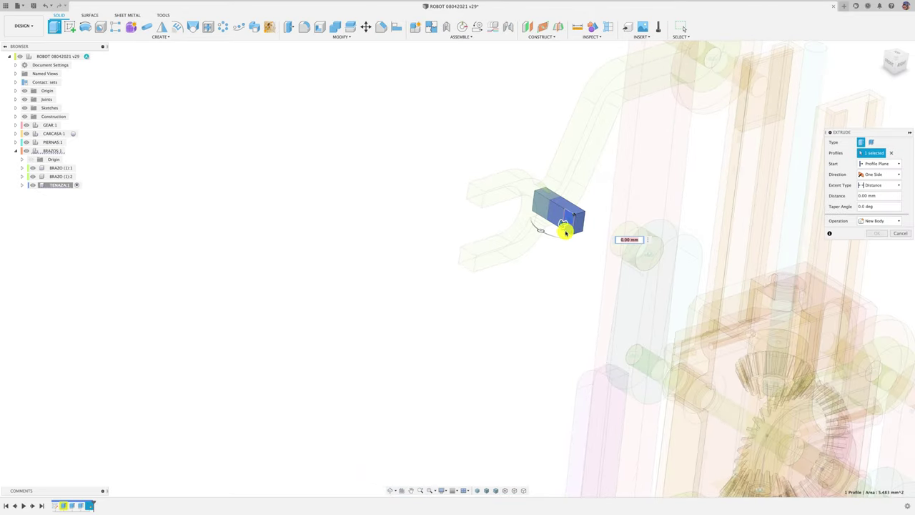
{"action": "left_click_drag", "start_coordinate": [561, 226], "coordinate": [506, 252]}
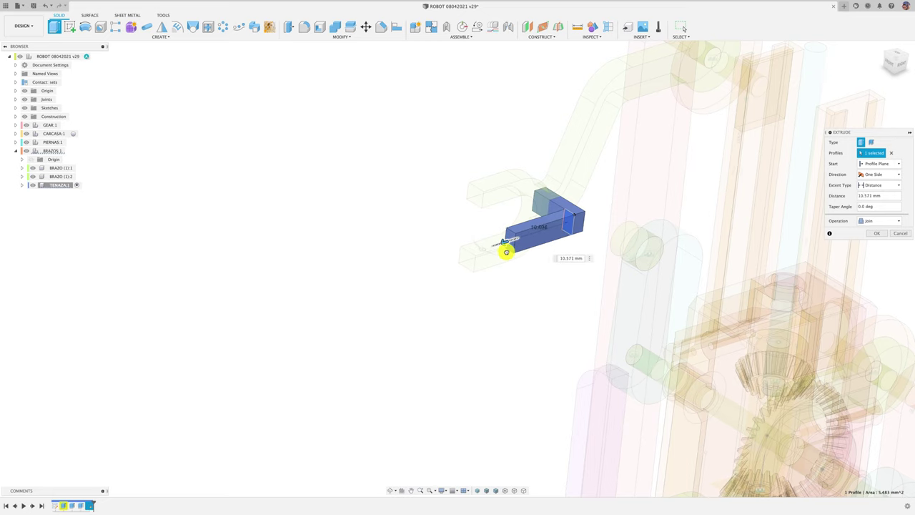
{"action": "middle_click_drag", "start_coordinate": [514, 250], "coordinate": [510, 272], "text": "shift"}
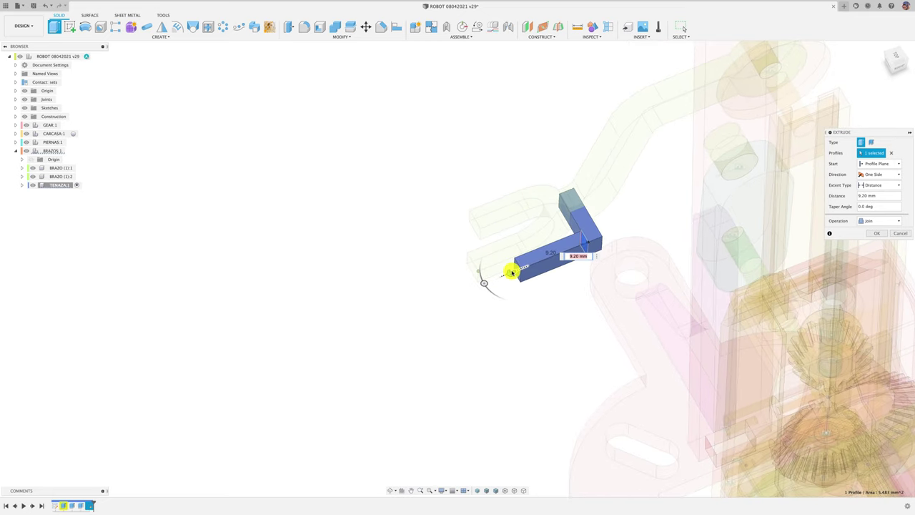
{"action": "left_click_drag", "start_coordinate": [508, 272], "coordinate": [517, 269]}
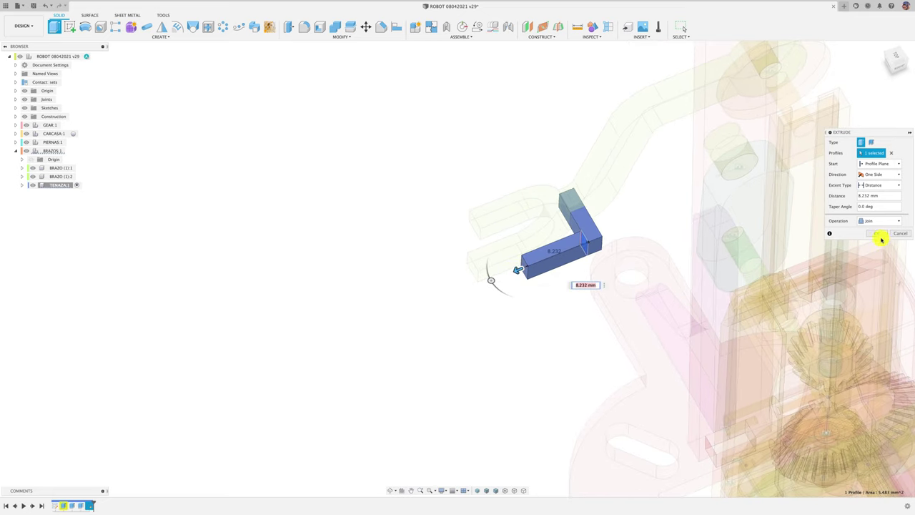
{"action": "key", "text": "Return"}
{"action": "mouse_move", "coordinate": [671, 259]}
{"action": "middle_mouse_down", "text": "shift"}
{"action": "mouse_move", "coordinate": [623, 262]}
{"action": "mouse_move", "coordinate": [641, 286]}
{"action": "mouse_move", "coordinate": [619, 294]}
{"action": "mouse_move", "coordinate": [565, 296]}
{"action": "middle_mouse_up", "text": "shift"}
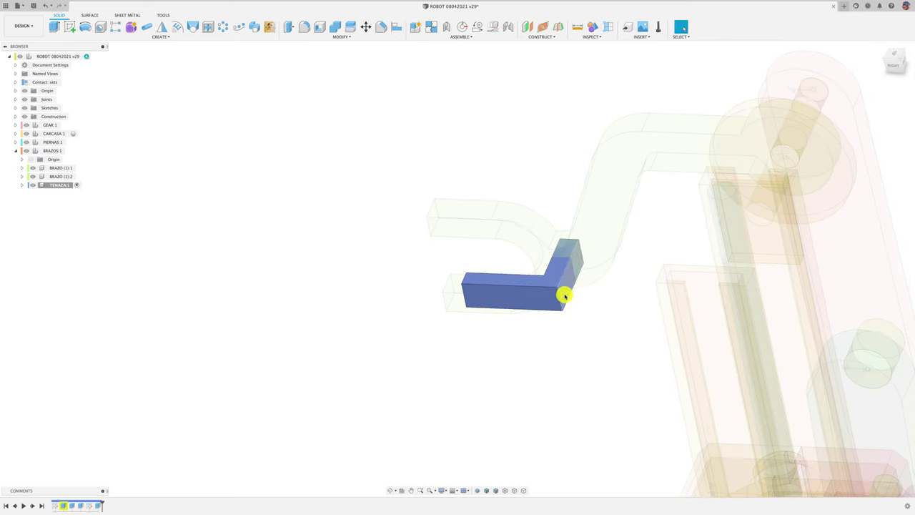
Chamfer the L-part's outer corner edge about 1.13 mm.
{"action": "left_click", "coordinate": [381, 27]}
{"action": "left_click", "coordinate": [560, 299]}
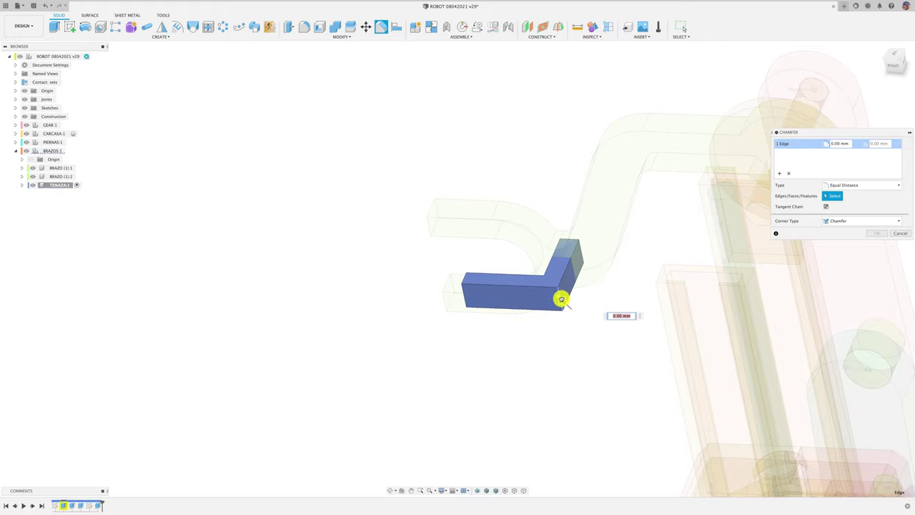
{"action": "middle_click_drag", "start_coordinate": [563, 302], "coordinate": [706, 256], "text": "shift"}
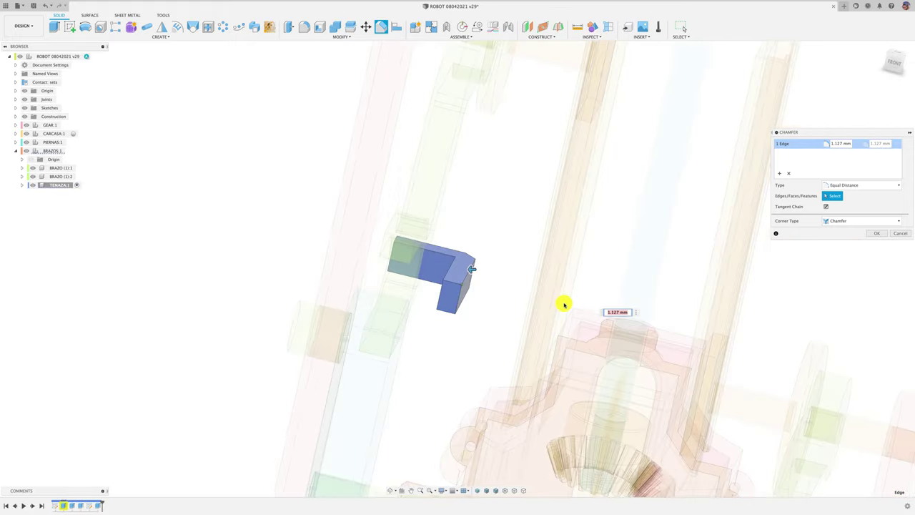
{"action": "key", "text": "Return"}
{"action": "middle_click_drag", "start_coordinate": [810, 246], "coordinate": [425, 143], "text": "shift"}
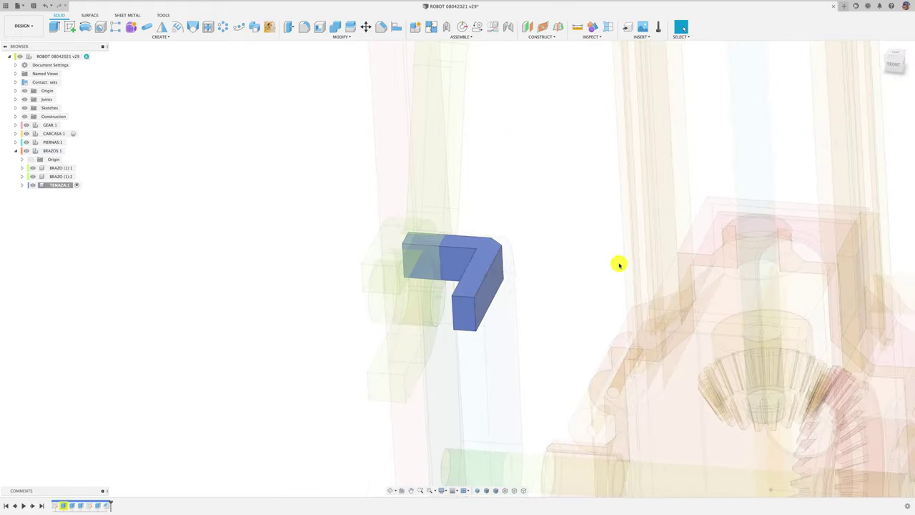
Chamfer the inner corner edge and a vertical edge of the part.
{"action": "left_click", "coordinate": [387, 29]}
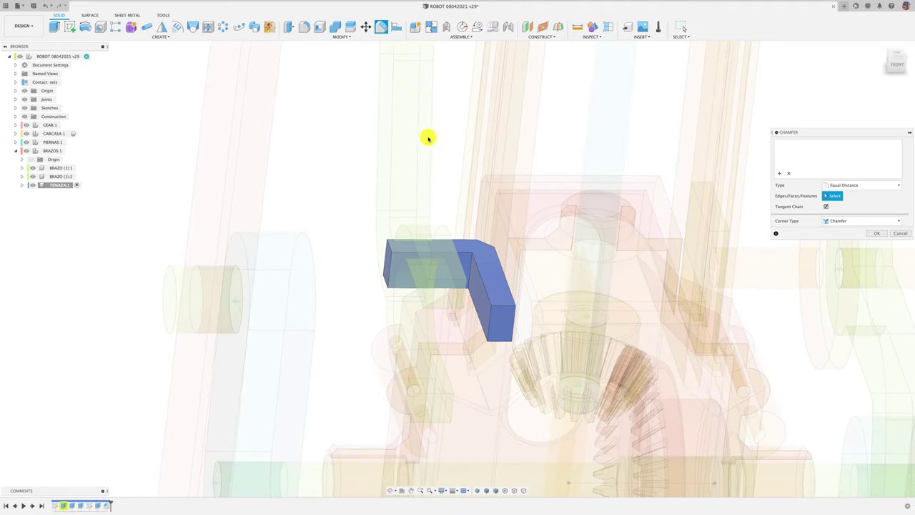
{"action": "left_click", "coordinate": [472, 266]}
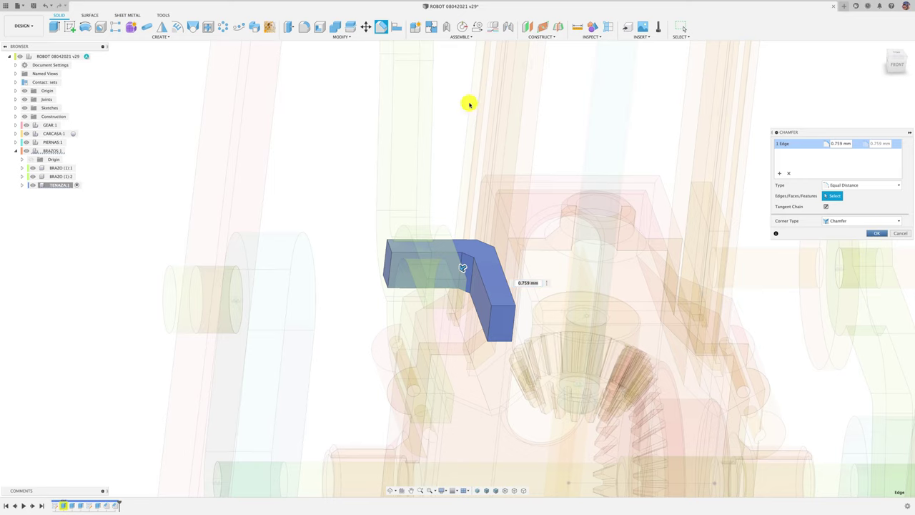
{"action": "key", "text": "Return"}
{"action": "left_click", "coordinate": [389, 29]}
{"action": "middle_click_drag", "start_coordinate": [444, 214], "coordinate": [474, 317], "text": "shift"}
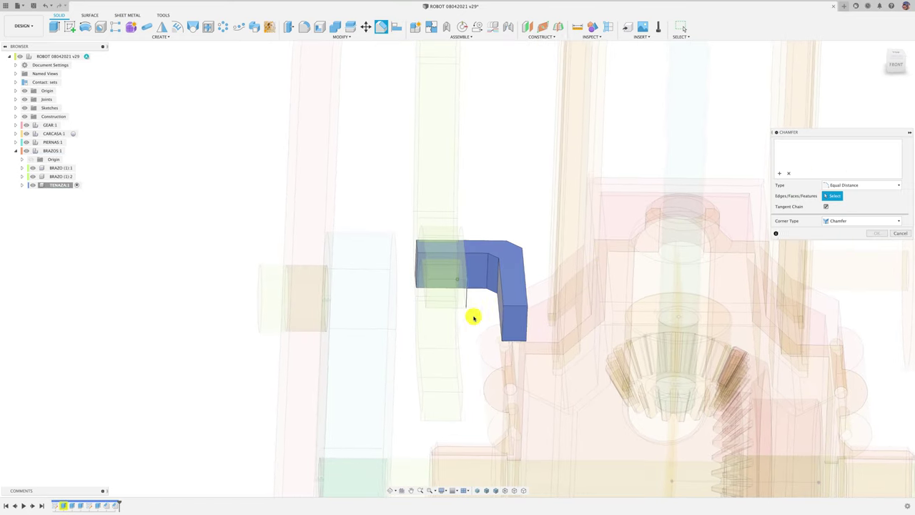
{"action": "left_click", "coordinate": [501, 317]}
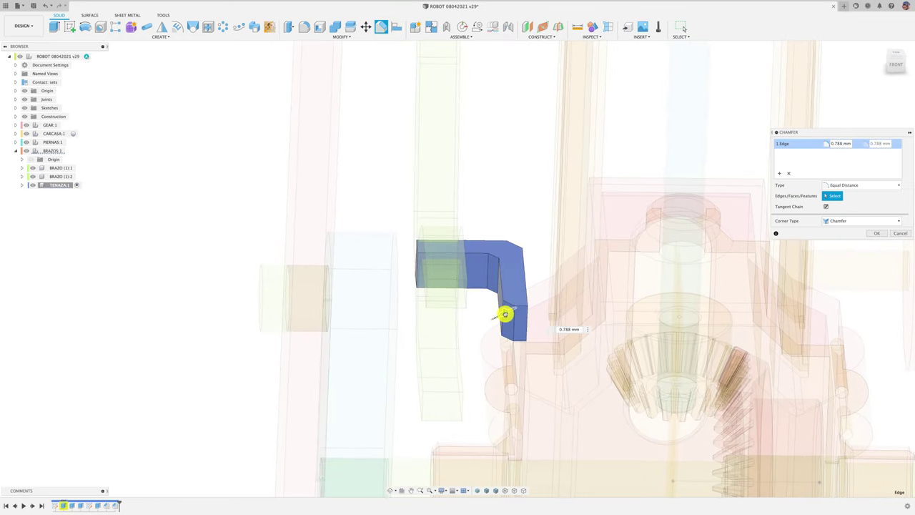
{"action": "key", "text": "Return"}
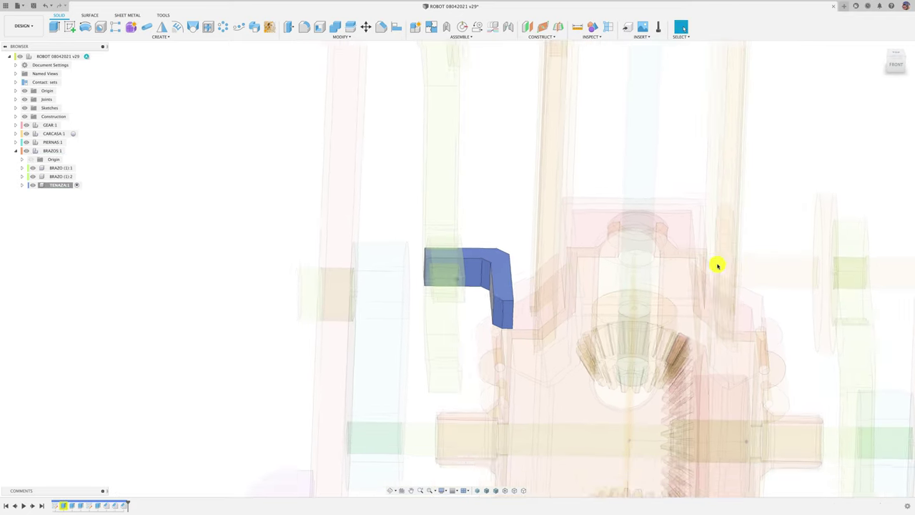
{"action": "scroll", "coordinate": [501, 243], "scroll_direction": "down", "scroll_amount": 5}
{"action": "middle_click_drag", "start_coordinate": [292, 224], "coordinate": [203, 172], "text": "shift"}
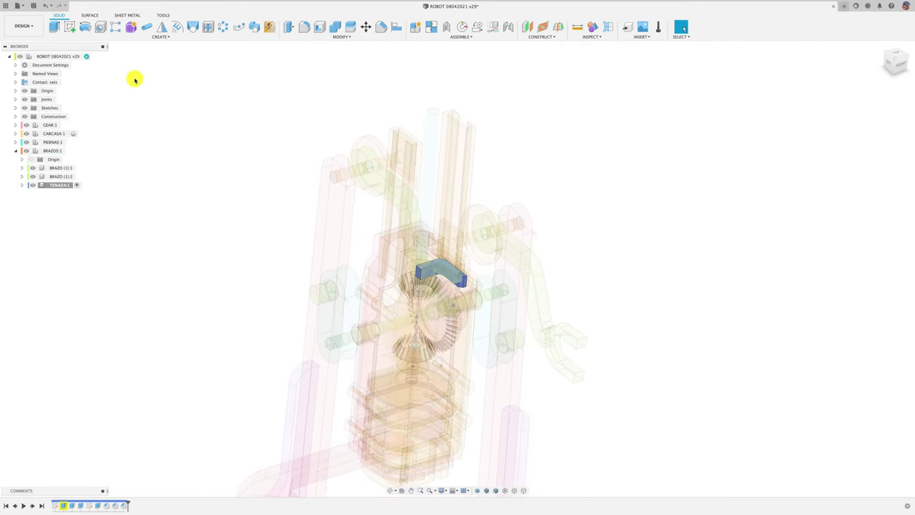
Return to the top-level assembly and pull the TENAZA component away from the robot.
{"action": "left_click", "coordinate": [87, 55]}
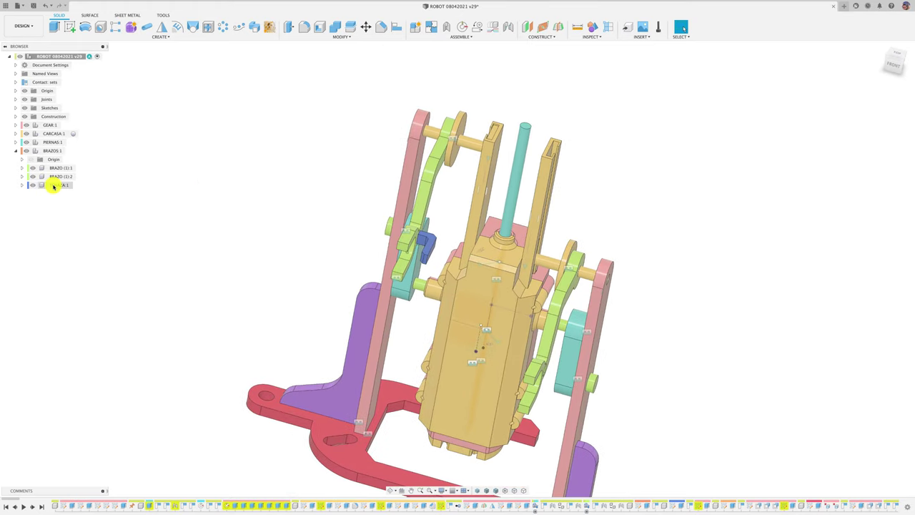
{"action": "left_click", "coordinate": [55, 184]}
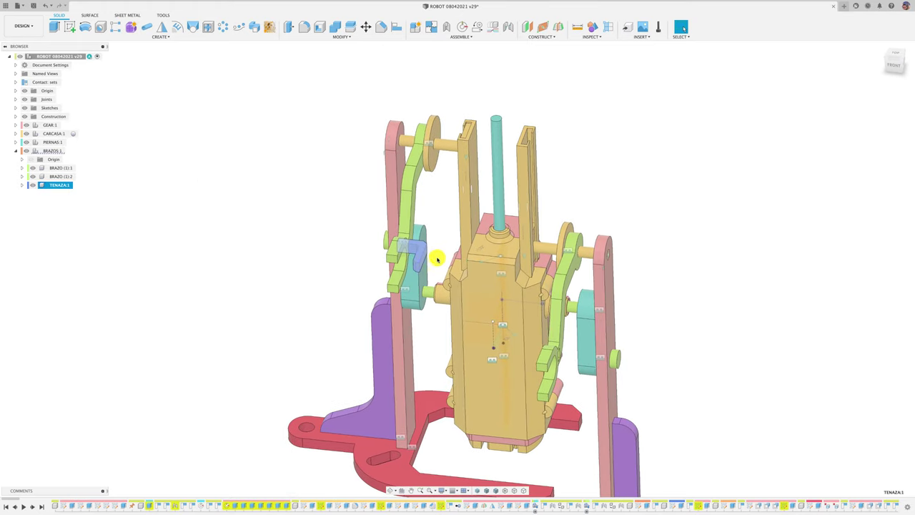
{"action": "mouse_move", "coordinate": [442, 252]}
{"action": "left_mouse_down"}
{"action": "mouse_move", "coordinate": [332, 245]}
{"action": "mouse_move", "coordinate": [319, 274]}
{"action": "left_mouse_up"}
{"action": "left_click", "coordinate": [58, 186]}
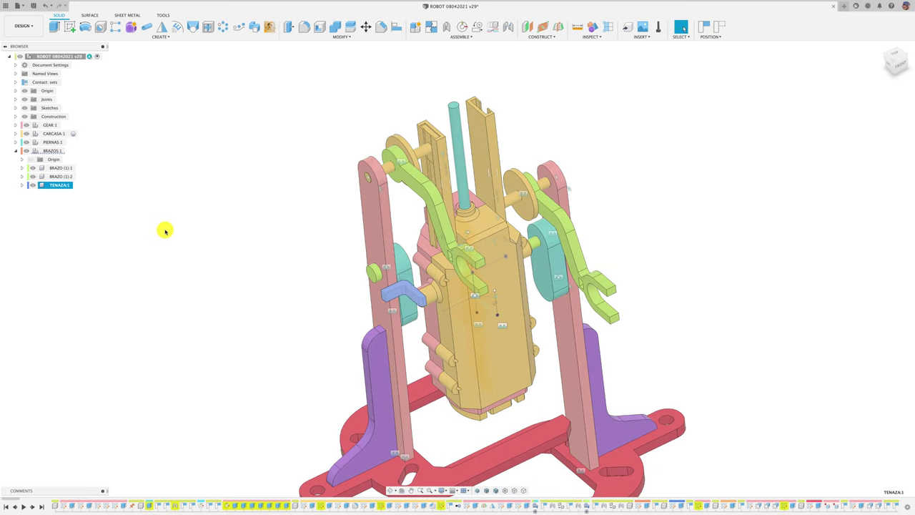
Rotate the TENAZA gripper 180° about its Y axis with Move/Copy.
{"action": "key", "text": "m"}
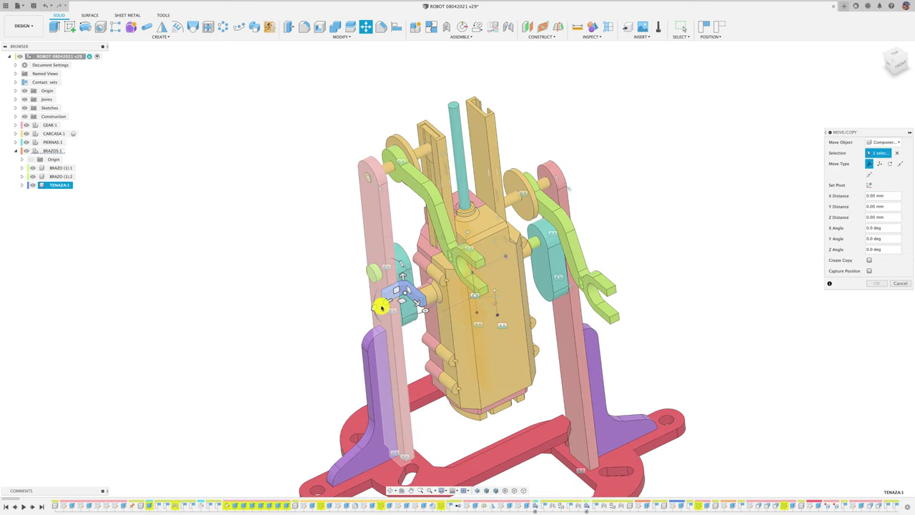
{"action": "left_click_drag", "start_coordinate": [381, 306], "coordinate": [431, 313]}
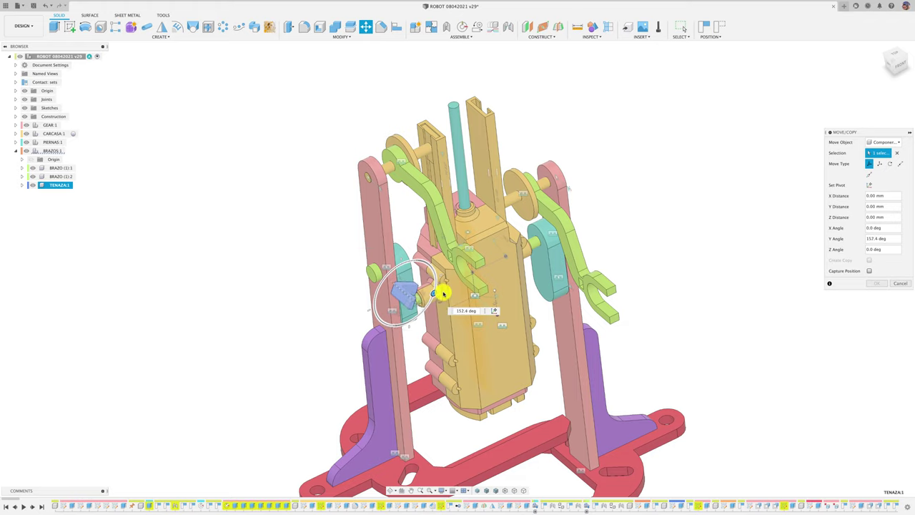
{"action": "left_click_drag", "start_coordinate": [435, 279], "coordinate": [447, 283]}
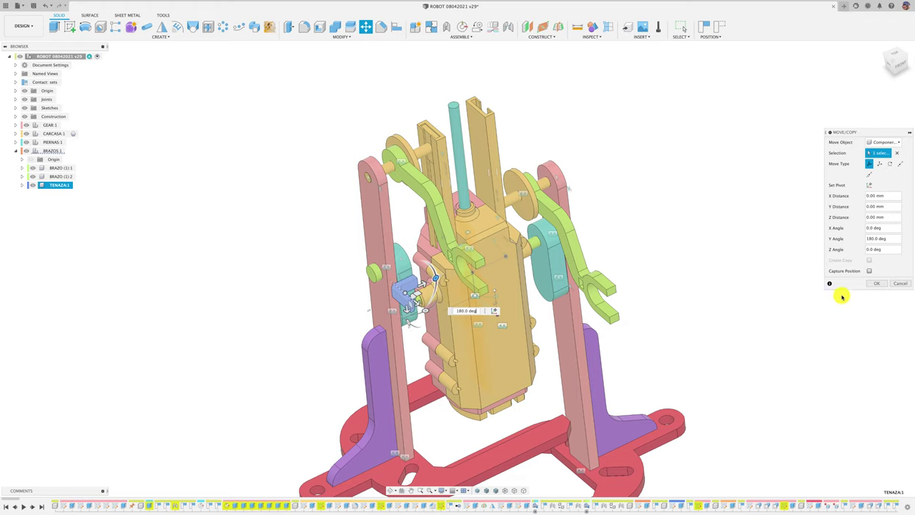
{"action": "left_click", "coordinate": [877, 283]}
Rigidly joint the TENAZA:1 gripper into the BRAZO (1):2 fork notch.
{"action": "key", "text": "j"}
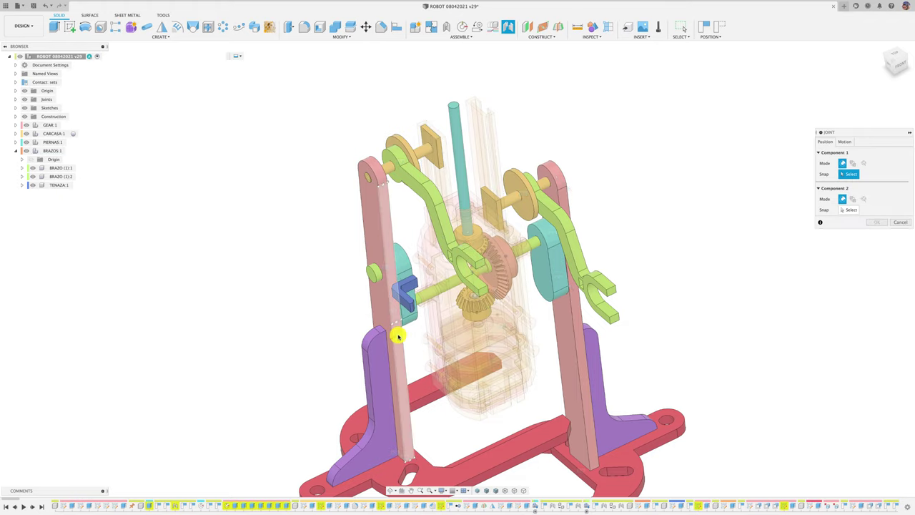
{"action": "scroll", "coordinate": [411, 293], "scroll_direction": "up", "scroll_amount": 2}
{"action": "scroll", "coordinate": [404, 304], "scroll_direction": "up", "scroll_amount": 3}
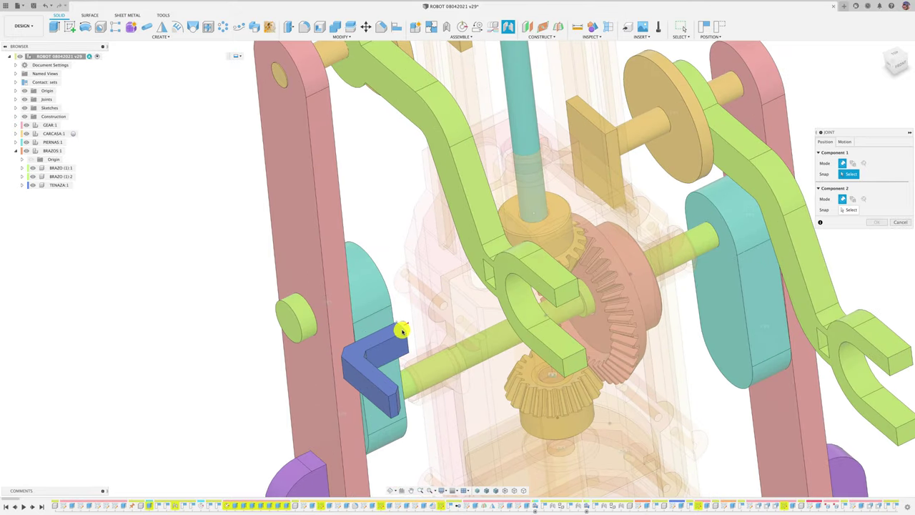
{"action": "left_click", "coordinate": [402, 327]}
{"action": "scroll", "coordinate": [402, 327], "scroll_direction": "up", "scroll_amount": 3}
{"action": "scroll", "coordinate": [402, 327], "scroll_direction": "up", "scroll_amount": 3}
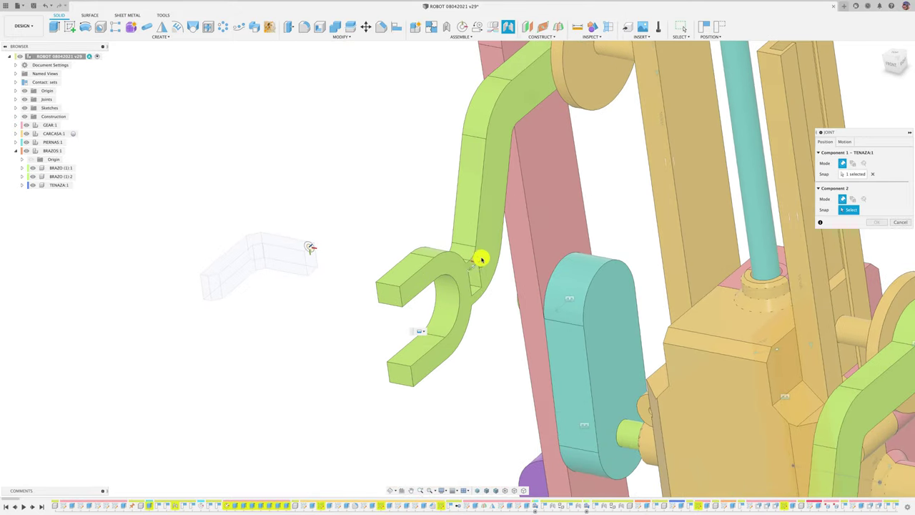
{"action": "left_click", "coordinate": [474, 268]}
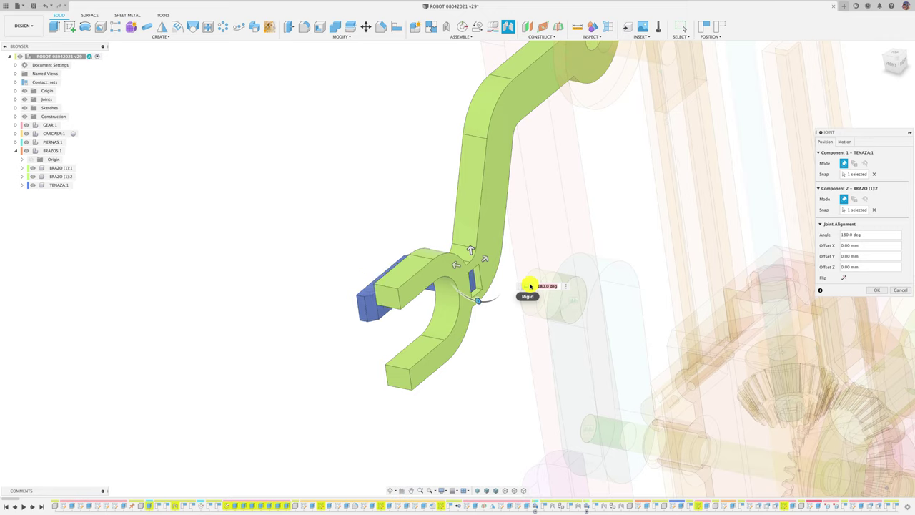
{"action": "left_click", "coordinate": [851, 142]}
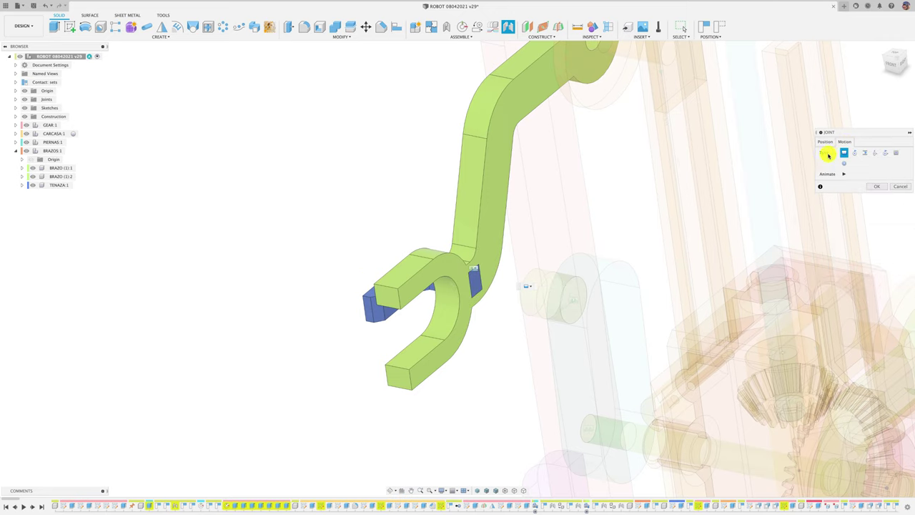
{"action": "left_click", "coordinate": [877, 187]}
{"action": "scroll", "coordinate": [510, 364], "scroll_direction": "down", "scroll_amount": 5}
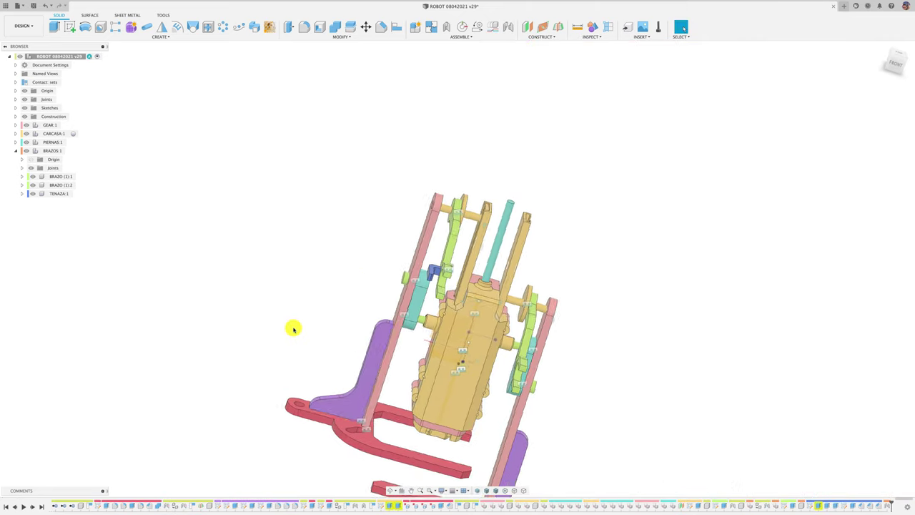
{"action": "middle_click_drag", "start_coordinate": [292, 329], "coordinate": [137, 212], "text": "shift"}
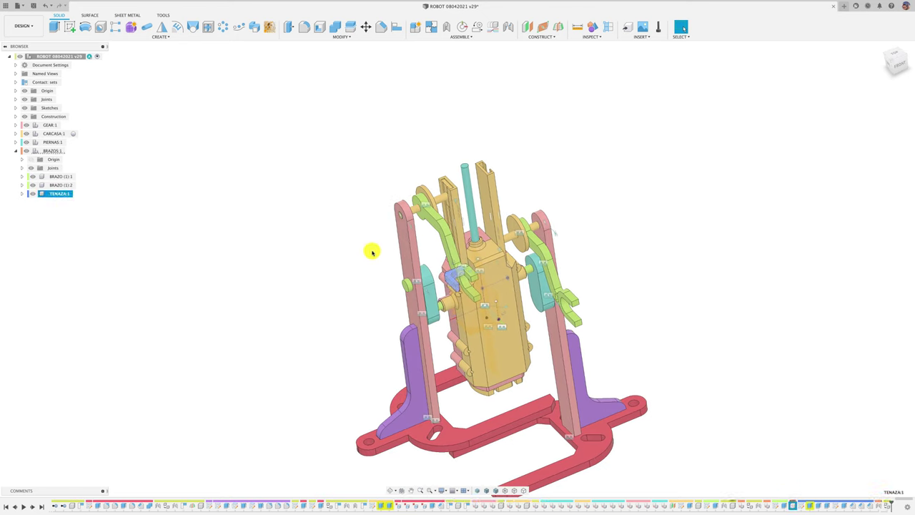
Paste a copy of the gripper as TENAZA:2 and turn it 180°.
{"action": "key", "text": "ctrl+v"}
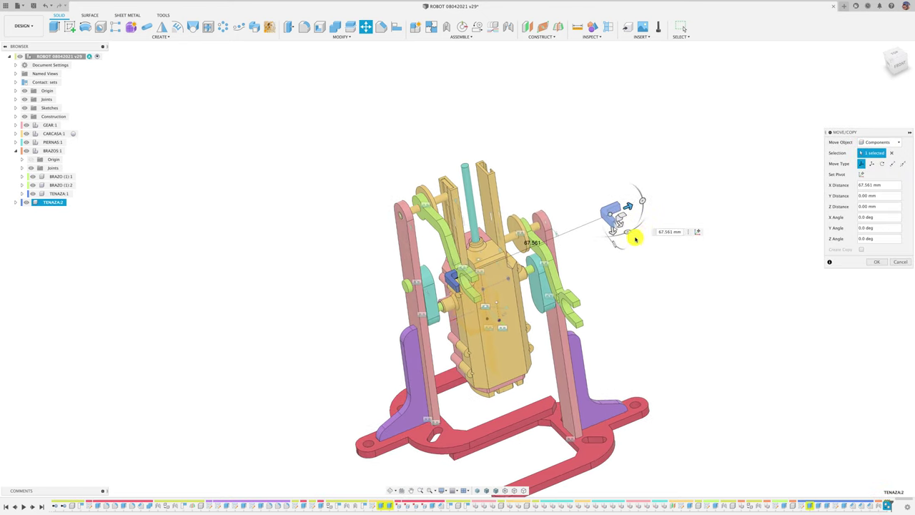
{"action": "scroll", "coordinate": [636, 235], "scroll_direction": "up", "scroll_amount": 5}
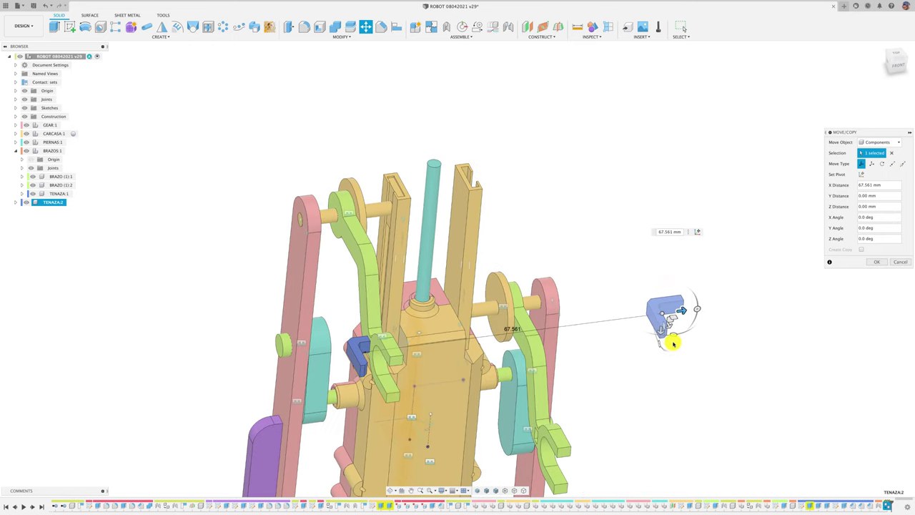
{"action": "mouse_move", "coordinate": [697, 311]}
{"action": "left_mouse_down"}
{"action": "mouse_move", "coordinate": [653, 292]}
{"action": "mouse_move", "coordinate": [614, 315]}
{"action": "left_mouse_up"}
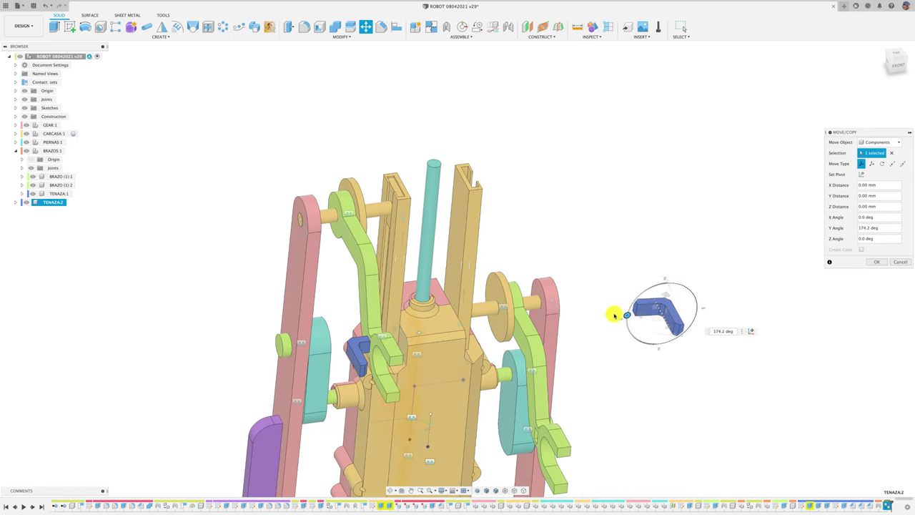
{"action": "left_click", "coordinate": [874, 263]}
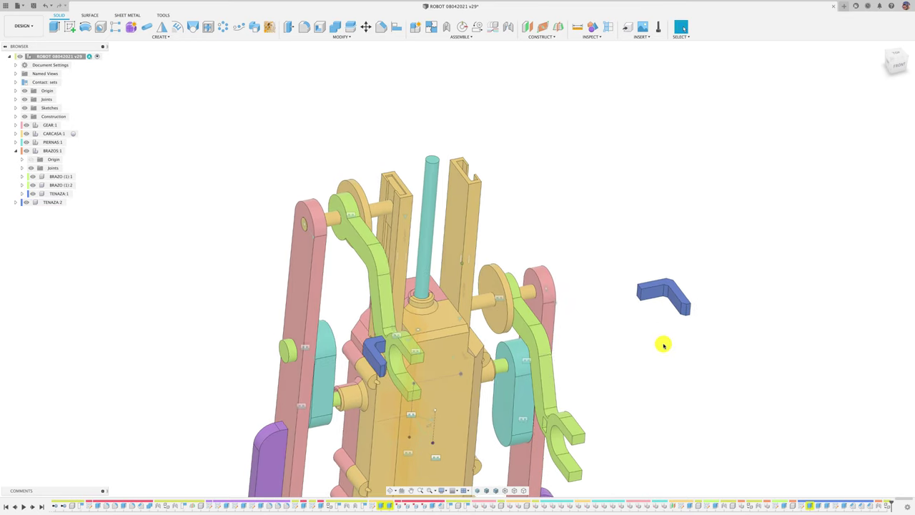
Joint TENAZA:2 to the fork of the BRAZO (1):1 arm.
{"action": "key", "text": "j"}
{"action": "scroll", "coordinate": [639, 299], "scroll_direction": "up", "scroll_amount": 3}
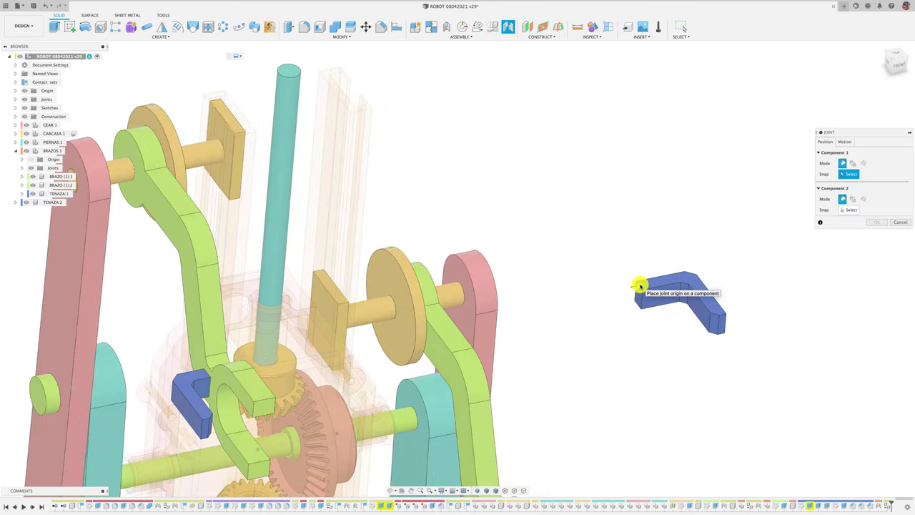
{"action": "left_click", "coordinate": [639, 286]}
{"action": "middle_click_drag", "start_coordinate": [636, 292], "coordinate": [510, 350], "text": "shift"}
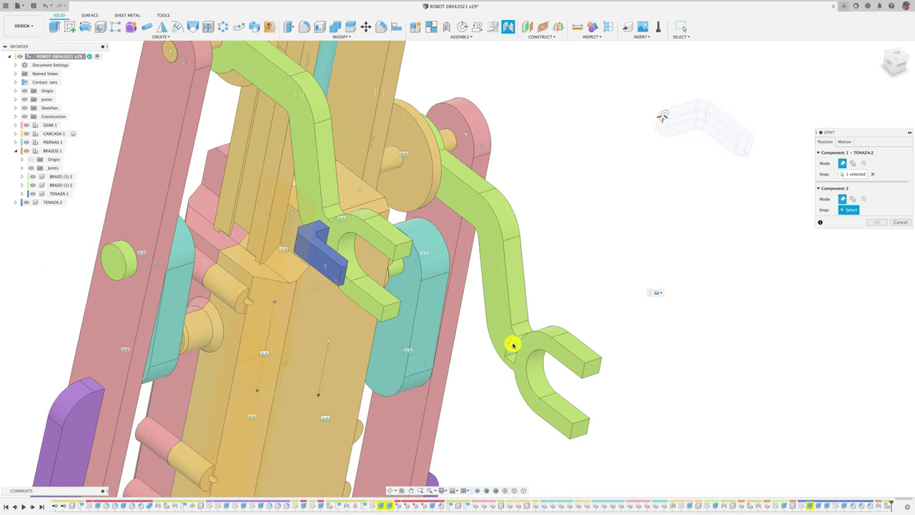
{"action": "left_click", "coordinate": [513, 345]}
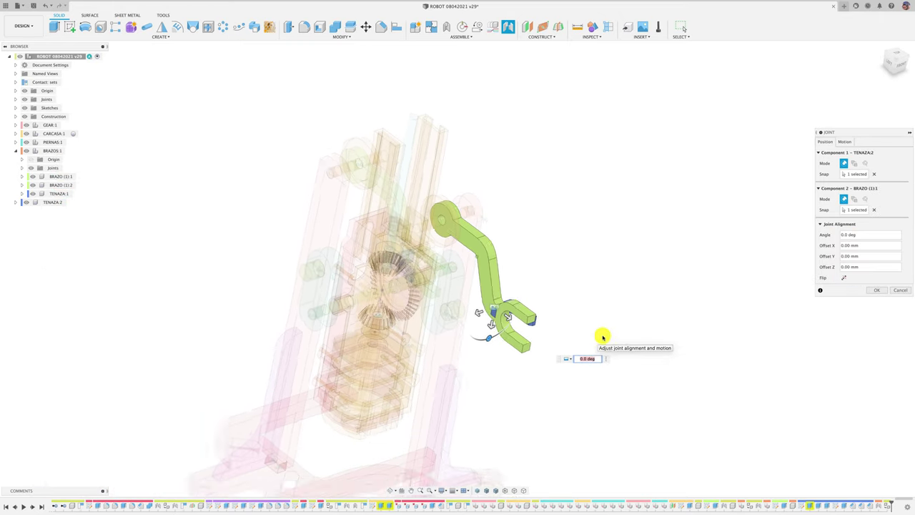
{"action": "left_click", "coordinate": [877, 290]}
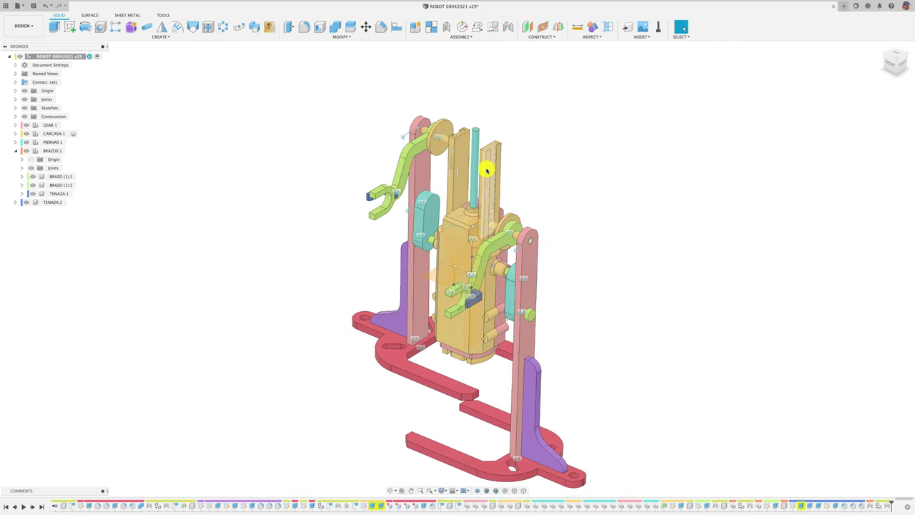
Show material appearances, giving both arms teal and the motor area Polymide (Kapton).
{"action": "key", "text": "shift+n"}
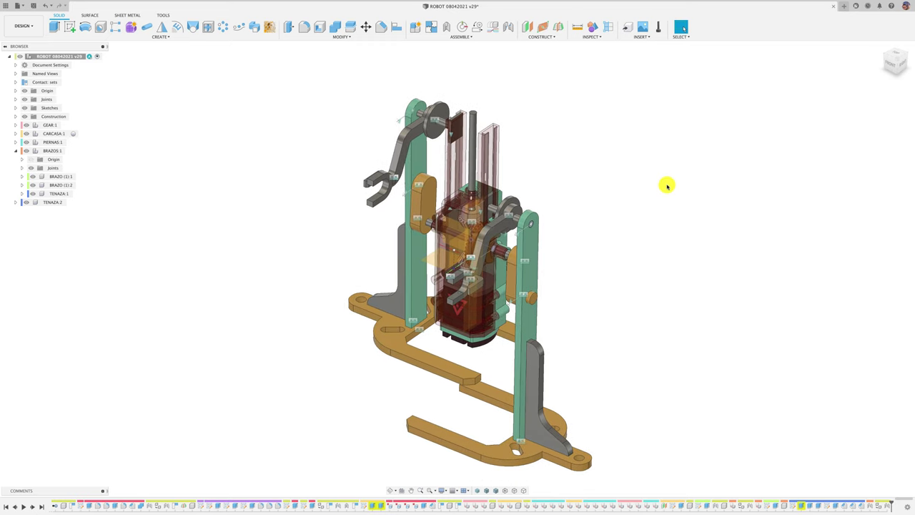
{"action": "key", "text": "a"}
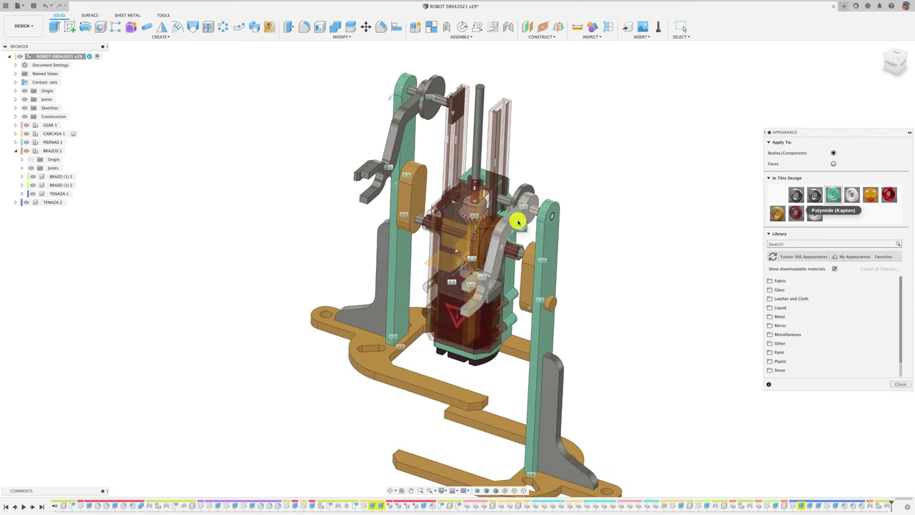
{"action": "left_click_drag", "start_coordinate": [835, 196], "coordinate": [521, 221]}
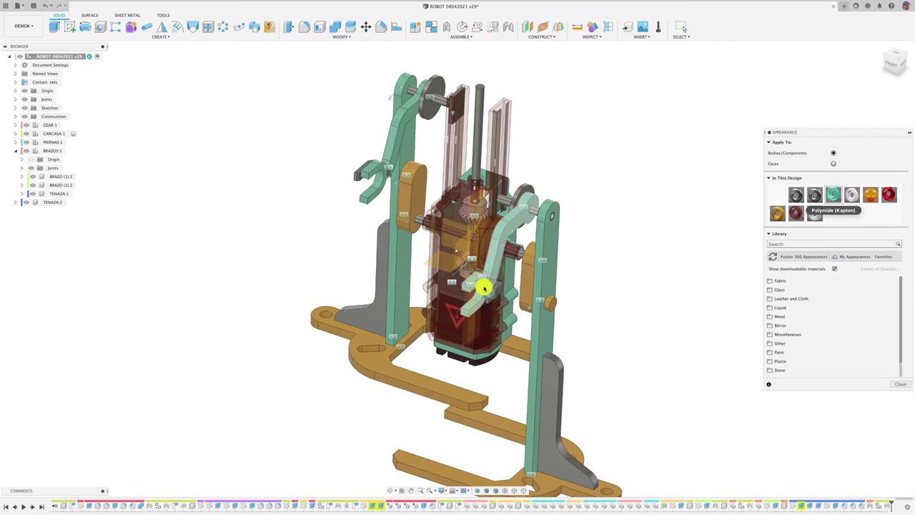
{"action": "left_click_drag", "start_coordinate": [817, 202], "coordinate": [496, 293]}
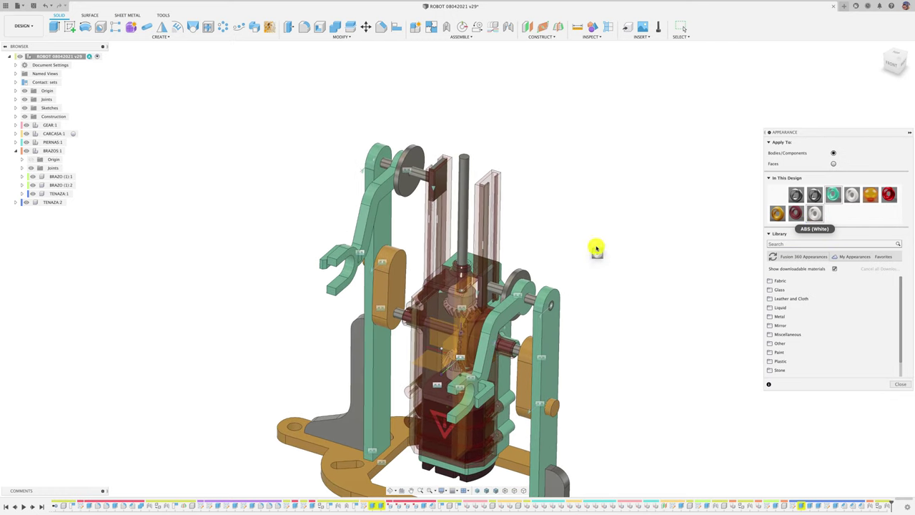
Make the pulley disks and side brackets white ABS and the vertical rod Steel - Satin.
{"action": "left_click_drag", "start_coordinate": [518, 275], "coordinate": [519, 277]}
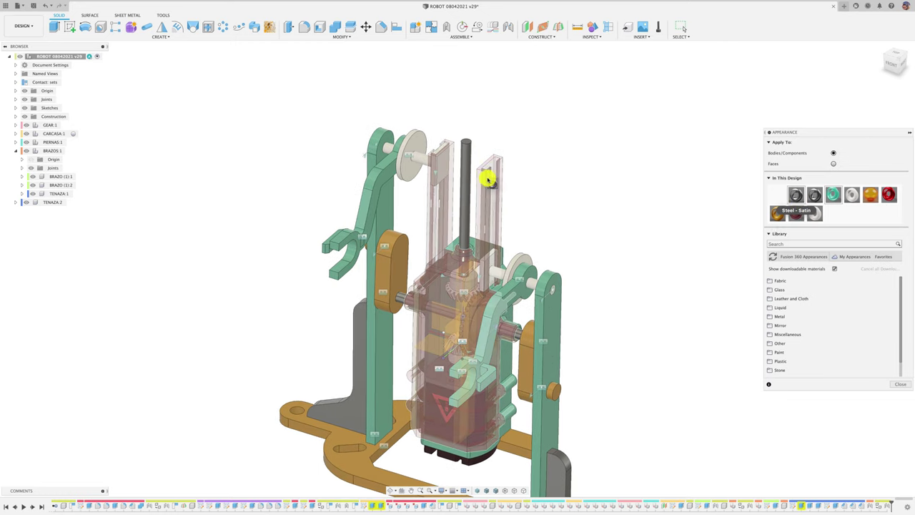
{"action": "left_click_drag", "start_coordinate": [797, 198], "coordinate": [467, 169]}
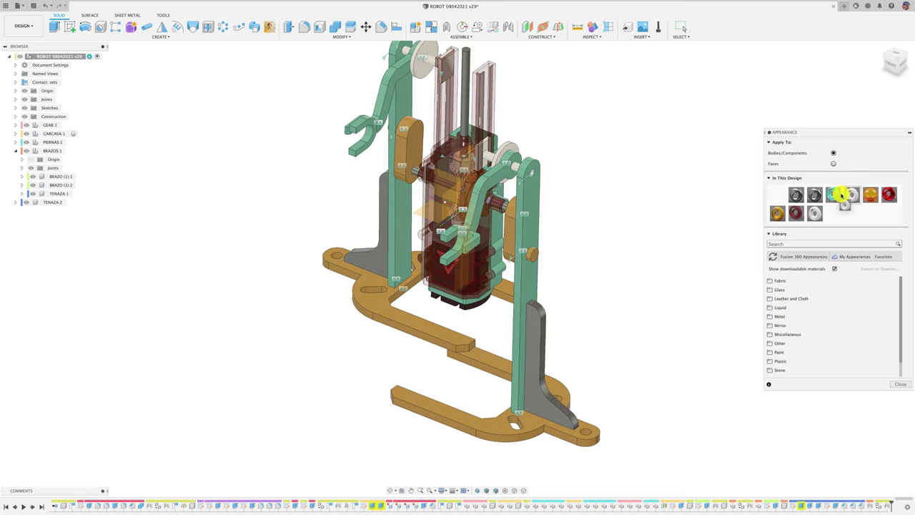
{"action": "left_click_drag", "start_coordinate": [544, 348], "coordinate": [545, 350]}
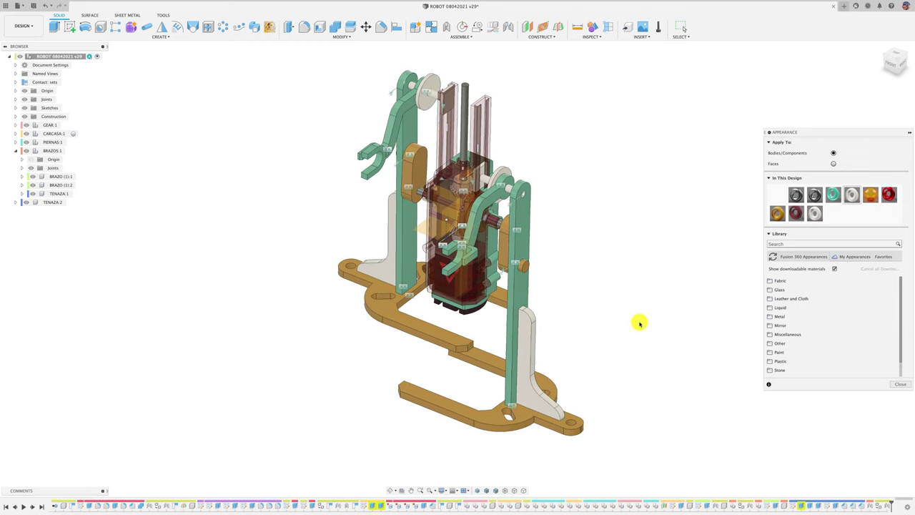